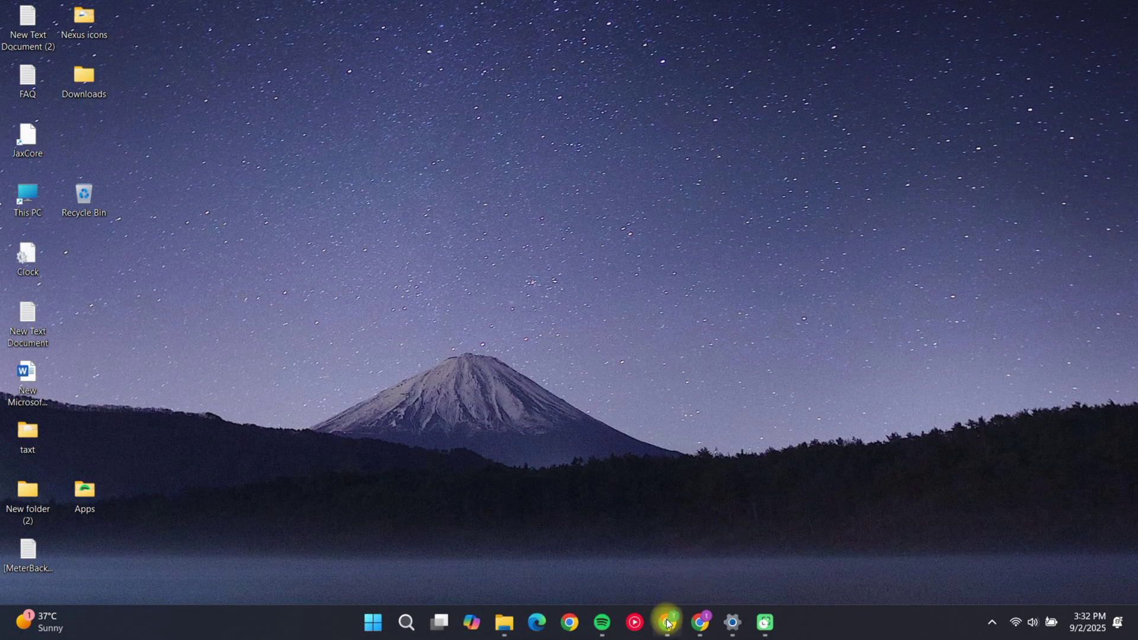
In the browser, download the Gojo Satoru Purple Energy live wallpaper file from DesktopHut and close its page.
{"action": "left_click", "coordinate": [667, 622]}
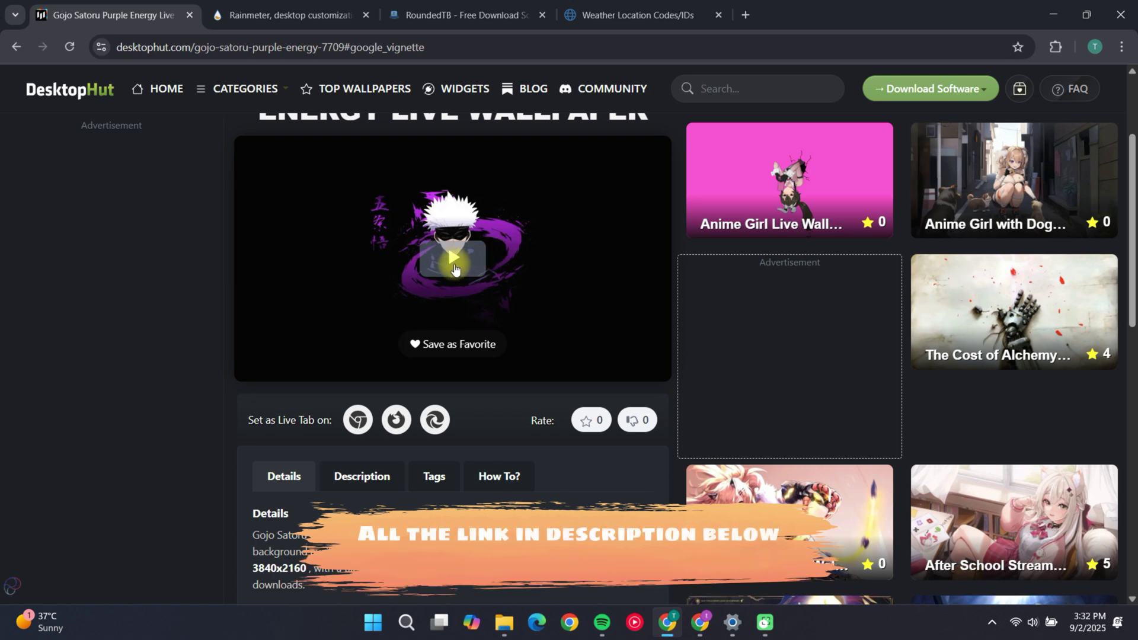
{"action": "scroll", "coordinate": [559, 290], "scroll_direction": "down", "scroll_amount": 3}
{"action": "scroll", "coordinate": [560, 288], "scroll_direction": "down", "scroll_amount": 1}
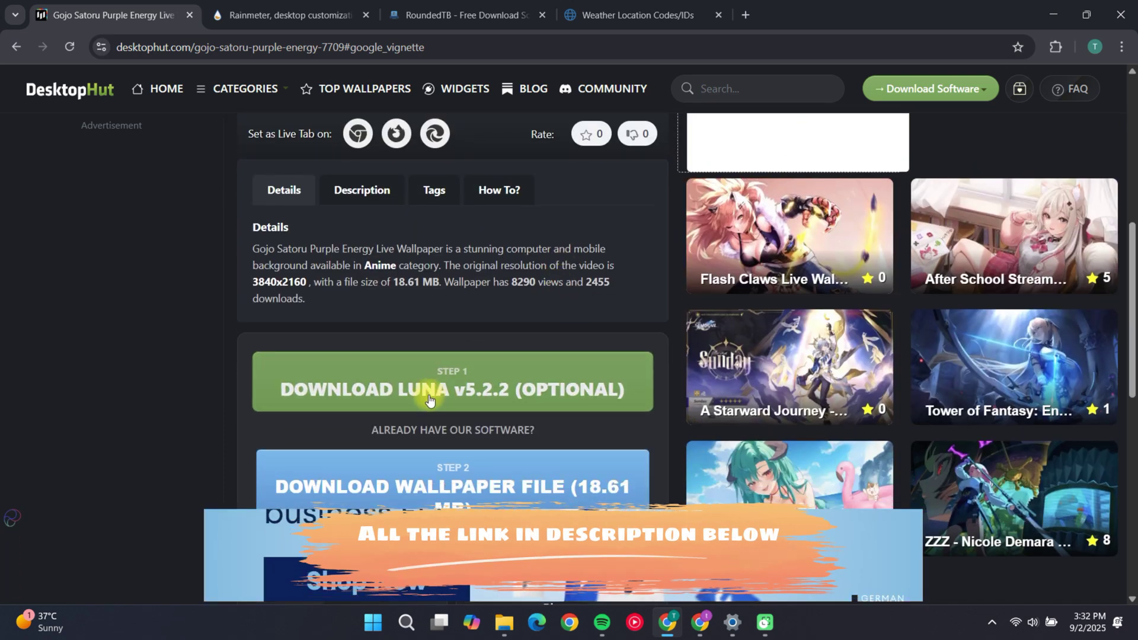
{"action": "scroll", "coordinate": [534, 368], "scroll_direction": "down", "scroll_amount": 2}
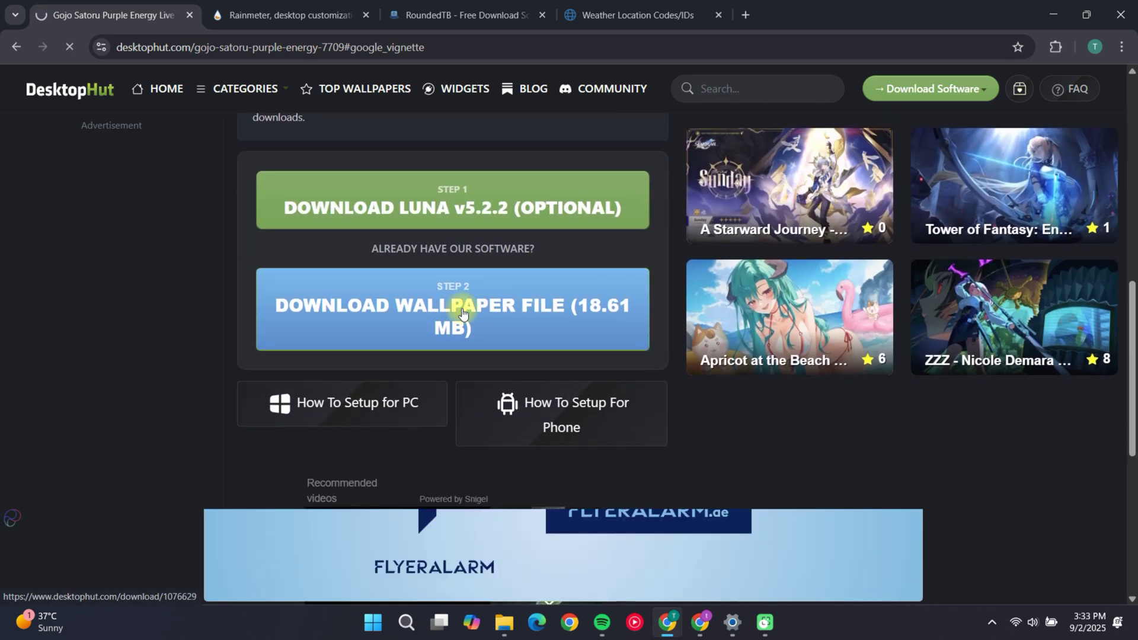
{"action": "left_click", "coordinate": [461, 308]}
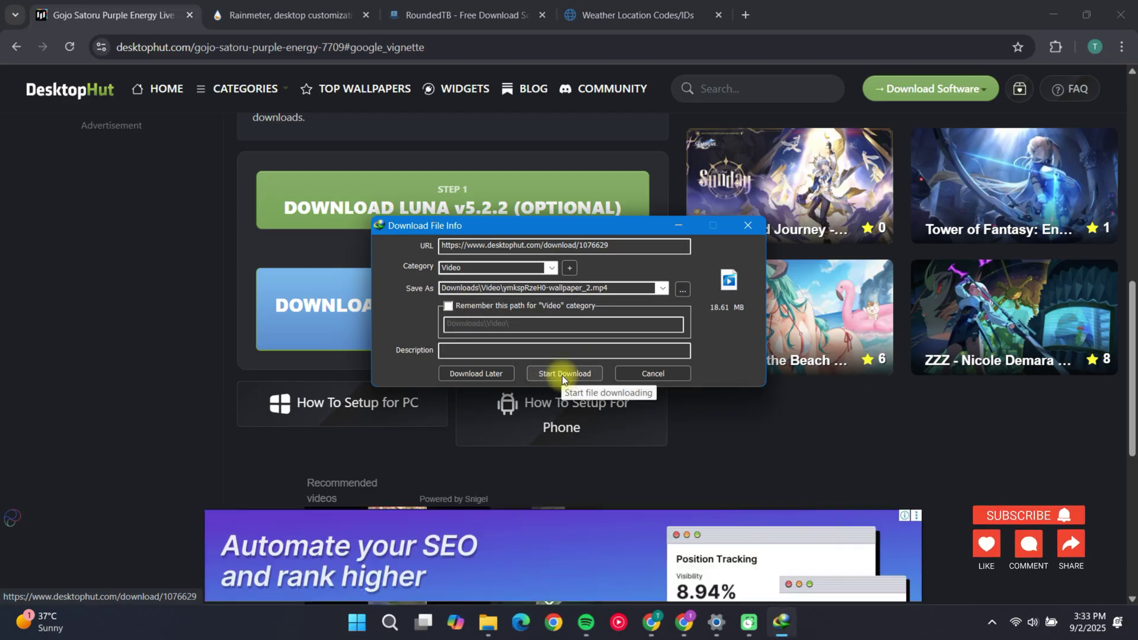
{"action": "left_click", "coordinate": [561, 375]}
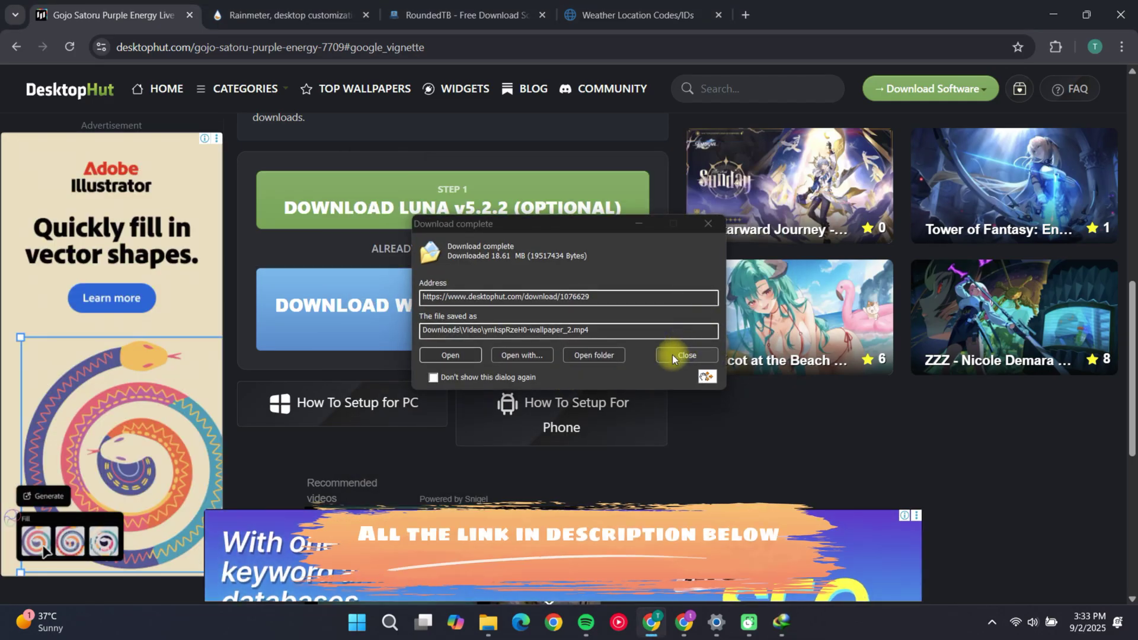
{"action": "left_click", "coordinate": [672, 355]}
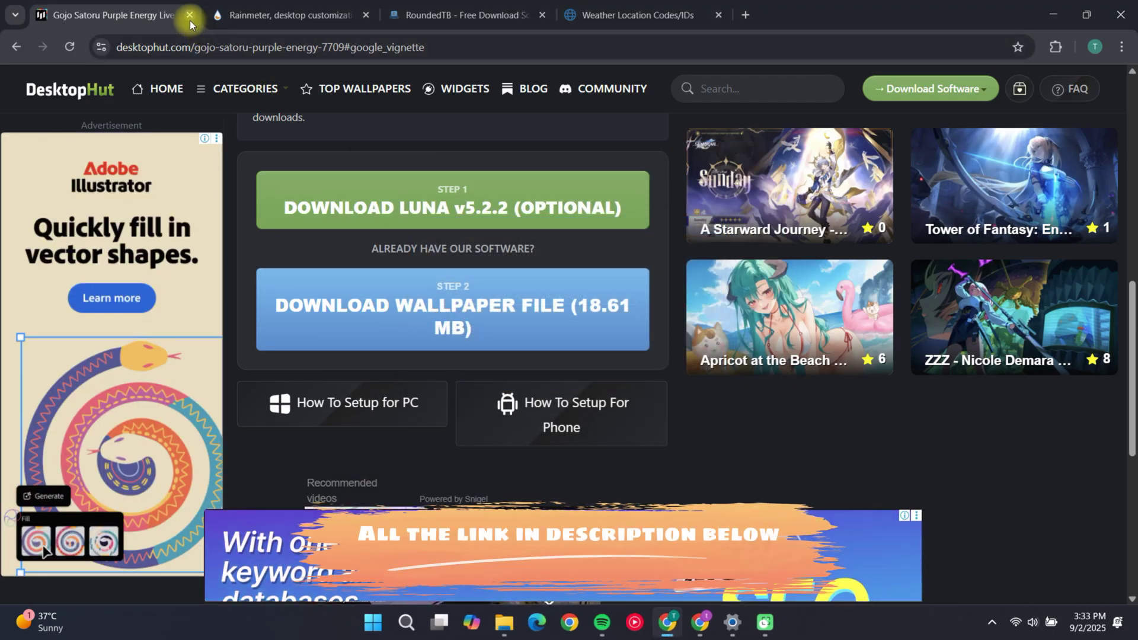
{"action": "left_click", "coordinate": [189, 16]}
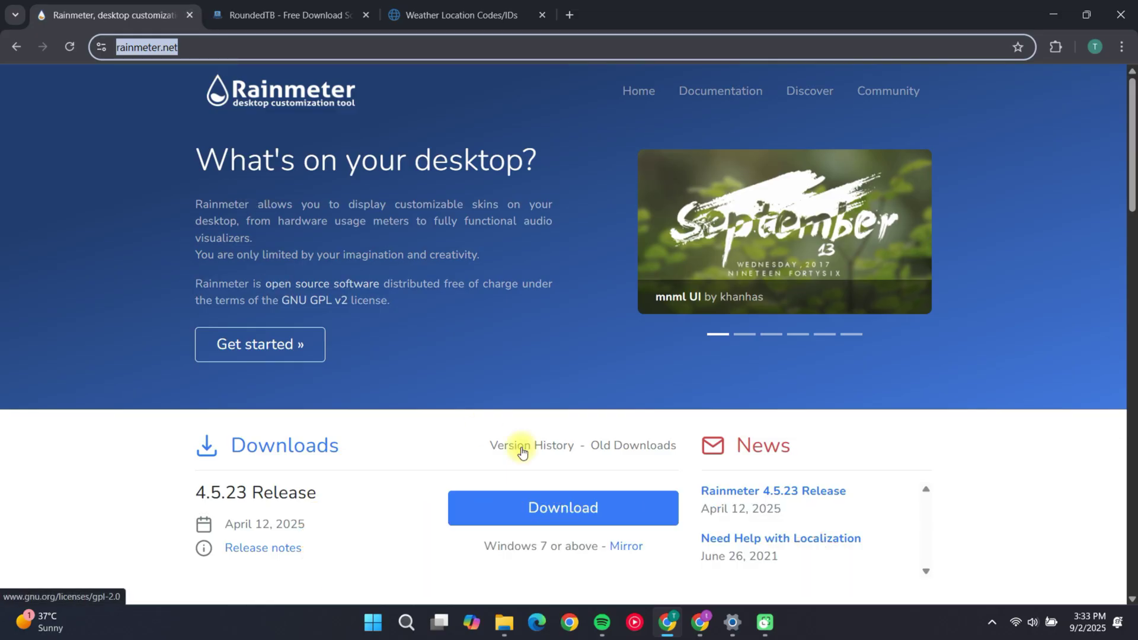
Download the Rainmeter 4.5.23 installer from rainmeter.net.
{"action": "left_click", "coordinate": [560, 503]}
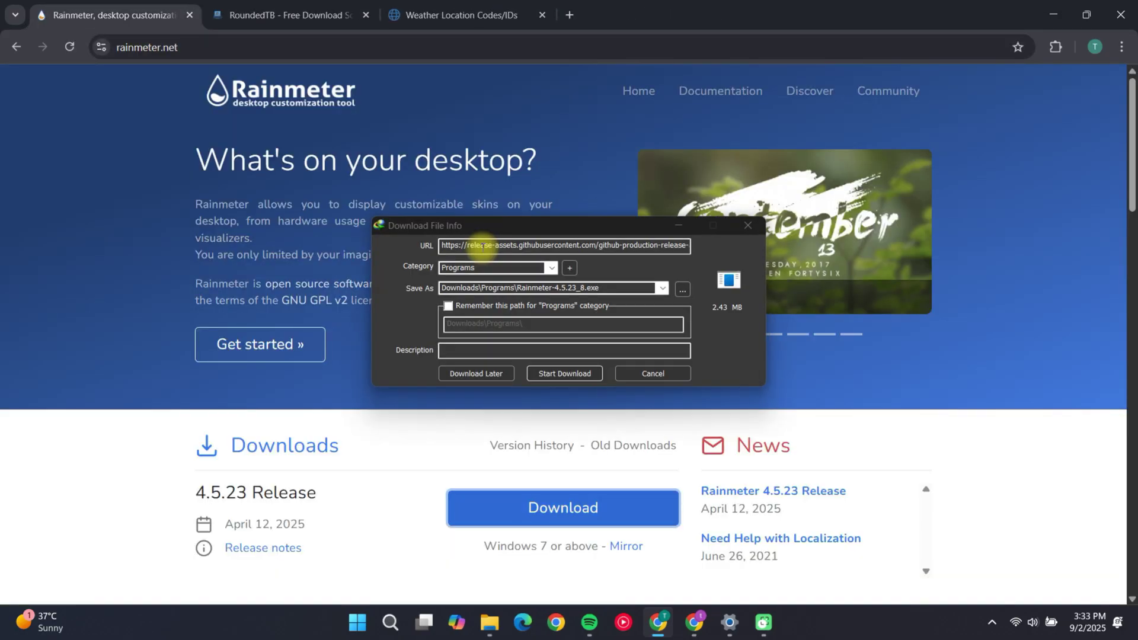
{"action": "left_click", "coordinate": [545, 373]}
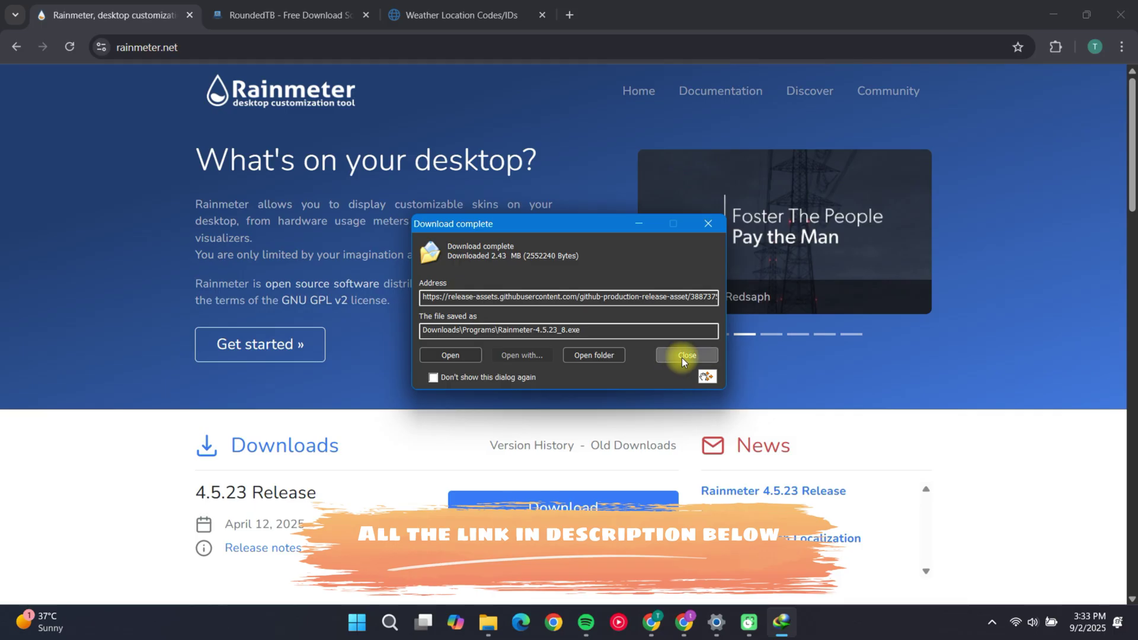
{"action": "left_click", "coordinate": [681, 357]}
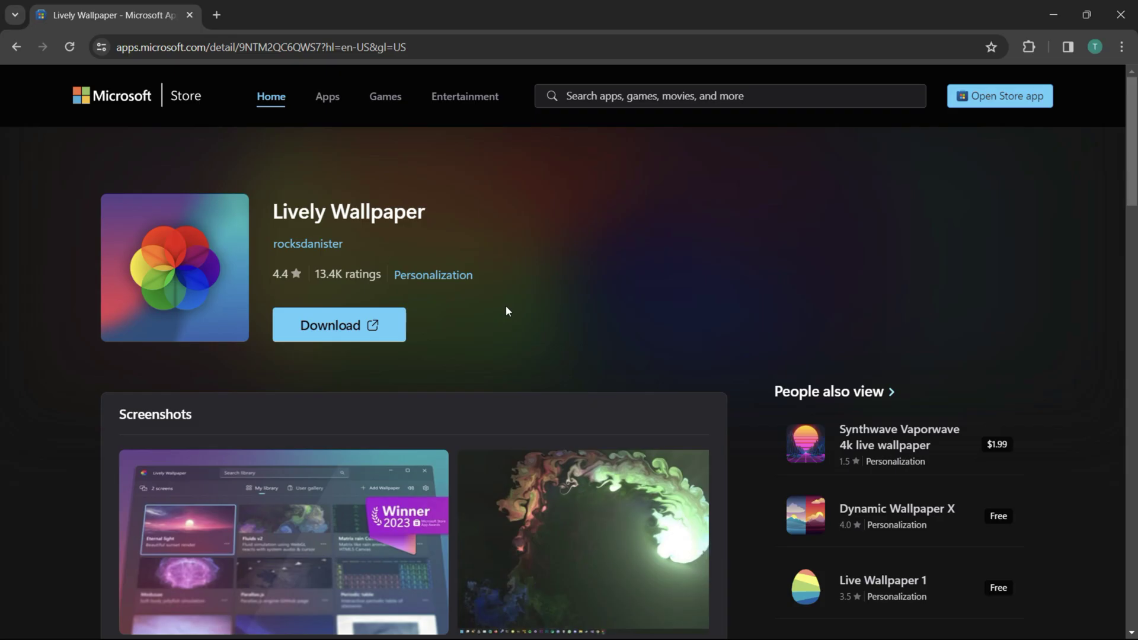
Install Lively Wallpaper from its Microsoft Store page and close that browser window.
{"action": "left_click", "coordinate": [339, 325]}
{"action": "left_click", "coordinate": [627, 190]}
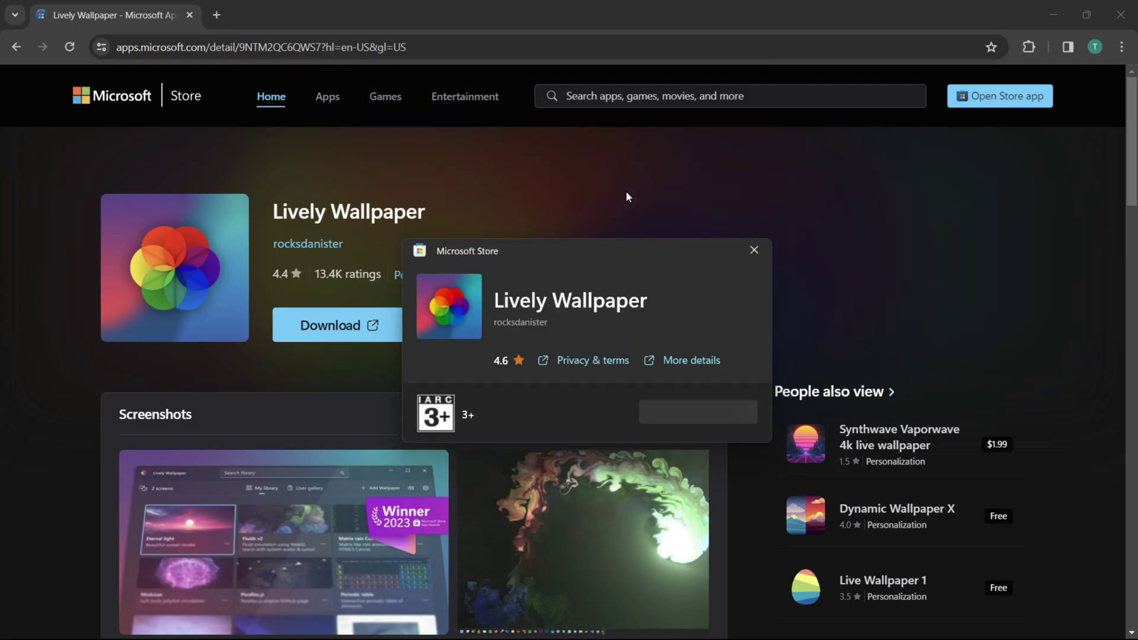
{"action": "left_click", "coordinate": [705, 412]}
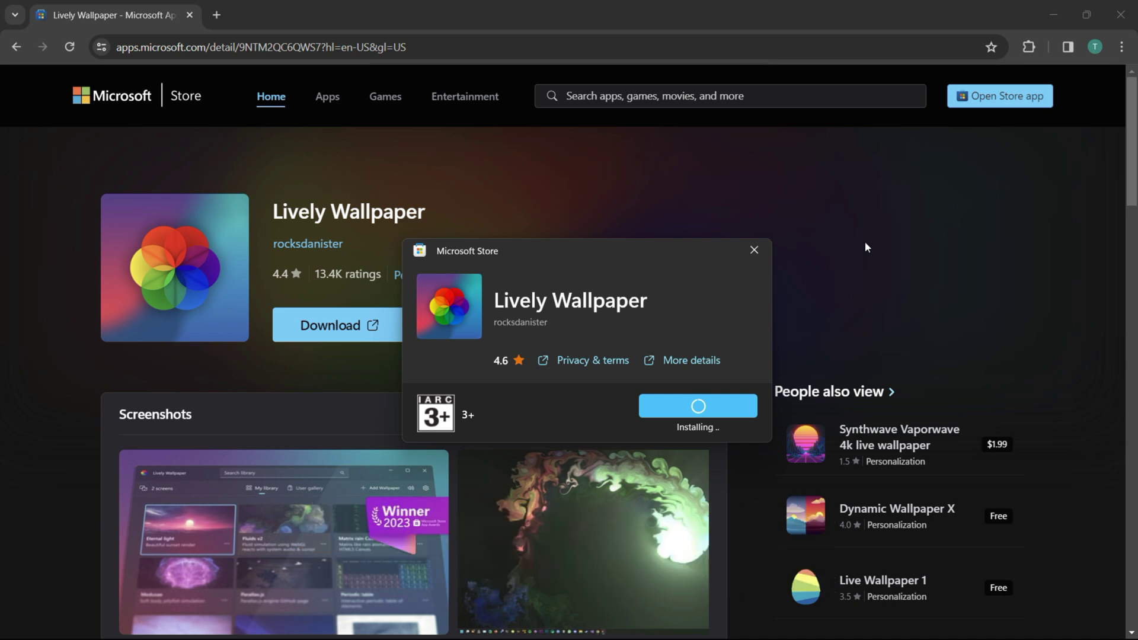
{"action": "left_click", "coordinate": [753, 250]}
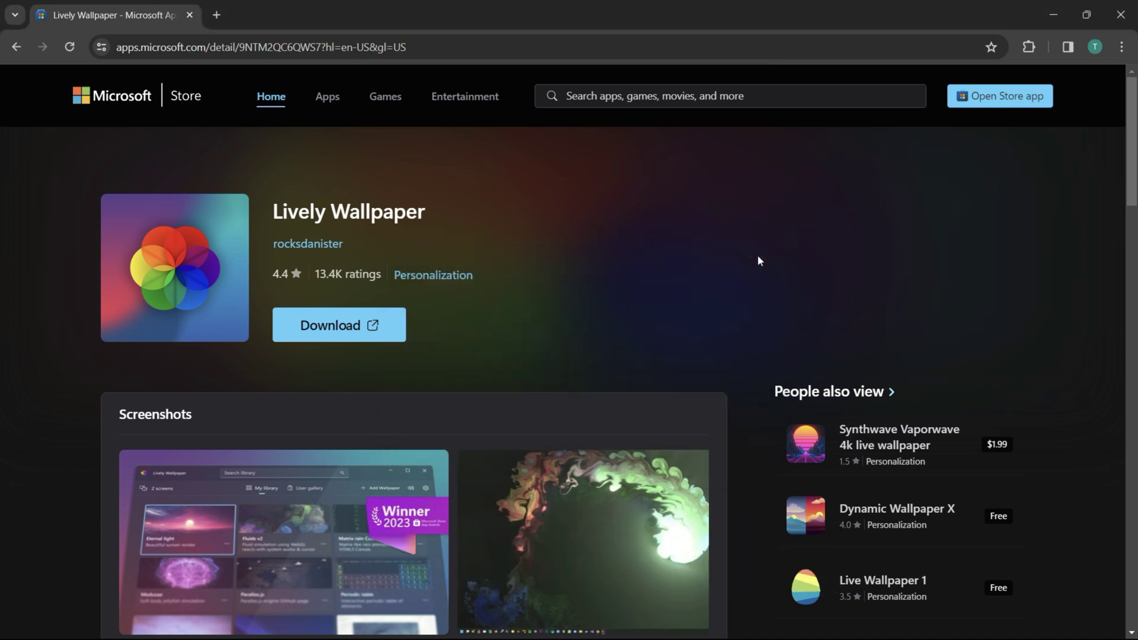
{"action": "left_click", "coordinate": [1120, 15]}
Download the whole Gojo Satoru Skin folder from Google Drive as a zip file.
{"action": "left_click", "coordinate": [315, 134]}
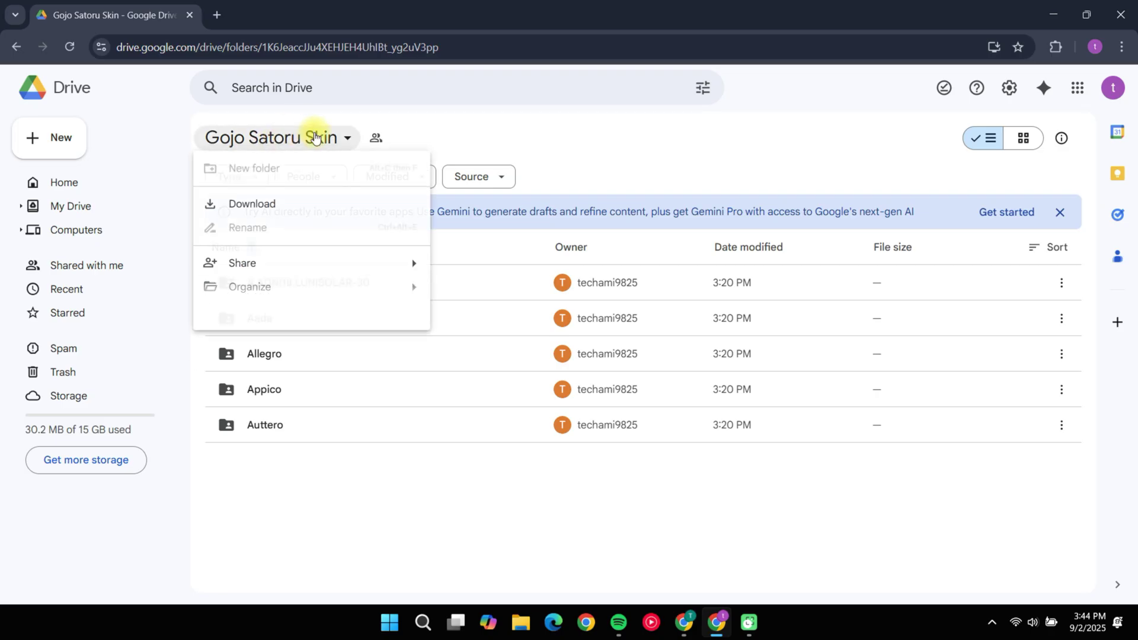
{"action": "left_click", "coordinate": [314, 209]}
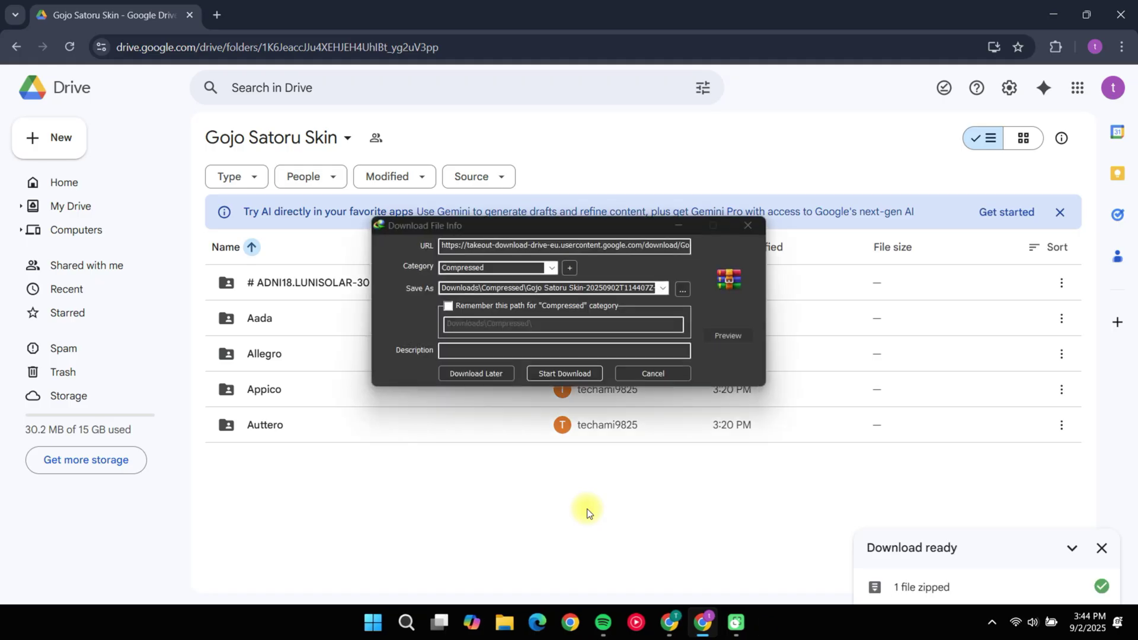
{"action": "left_click", "coordinate": [560, 374]}
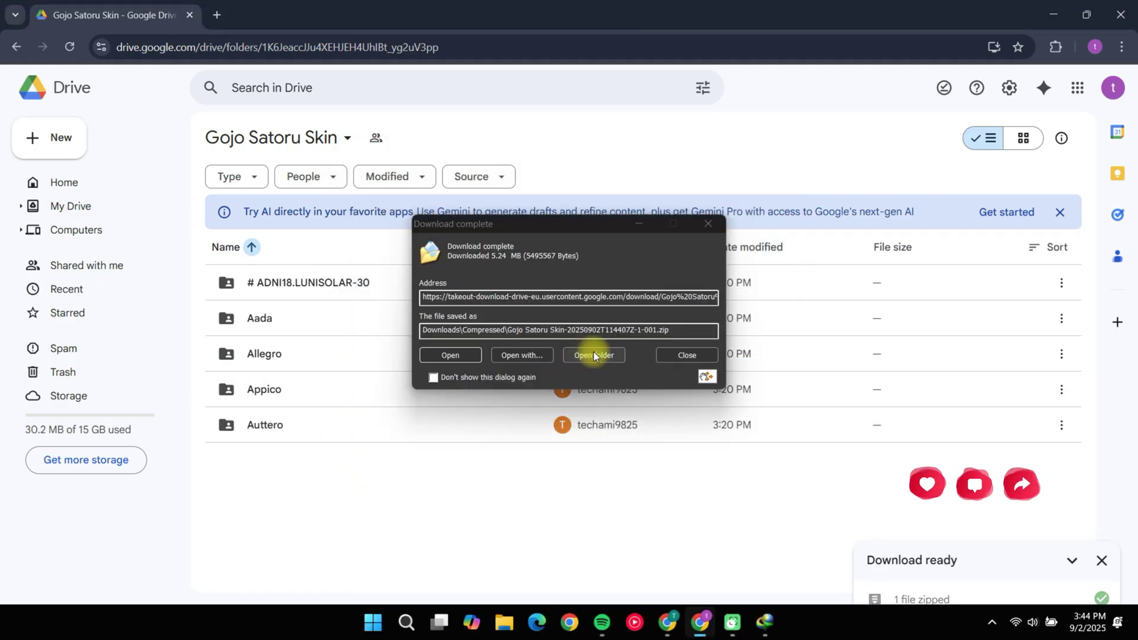
{"action": "left_click", "coordinate": [686, 354]}
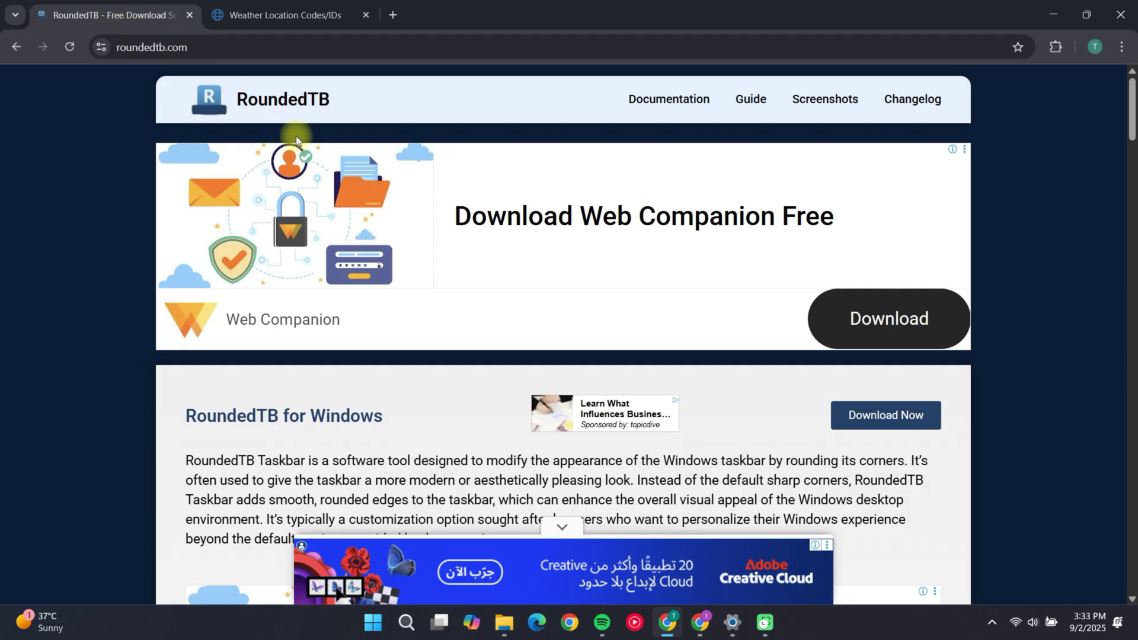
Download the RoundedTB_R3.1 zip from roundedtb.com, close its page and minimize the browser.
{"action": "scroll", "coordinate": [602, 324], "scroll_direction": "down", "scroll_amount": 1}
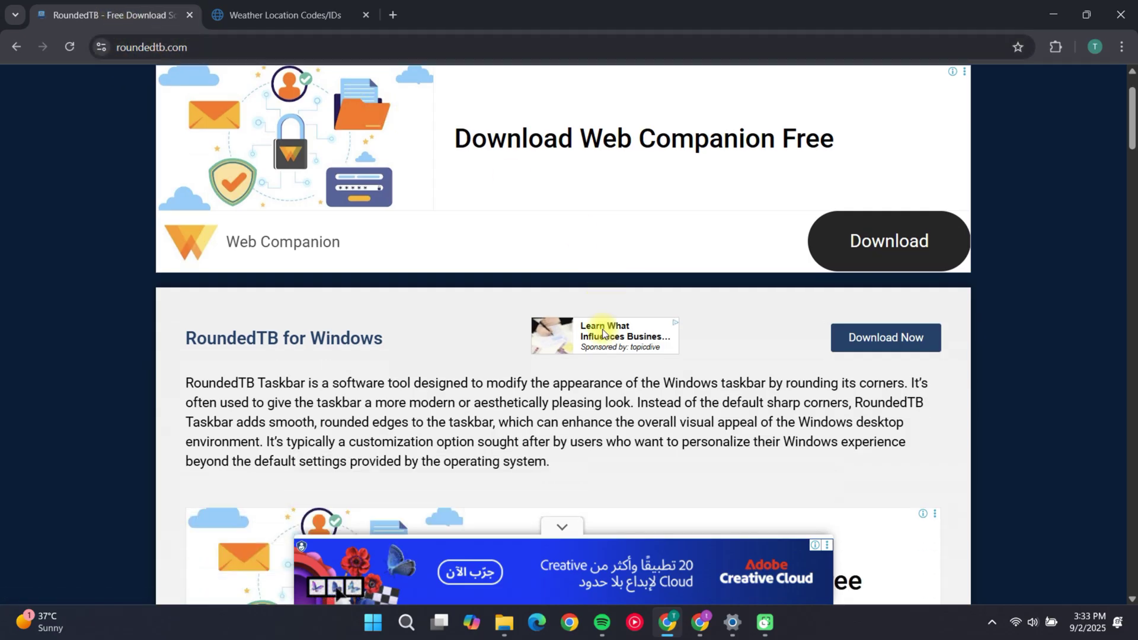
{"action": "left_click", "coordinate": [869, 344]}
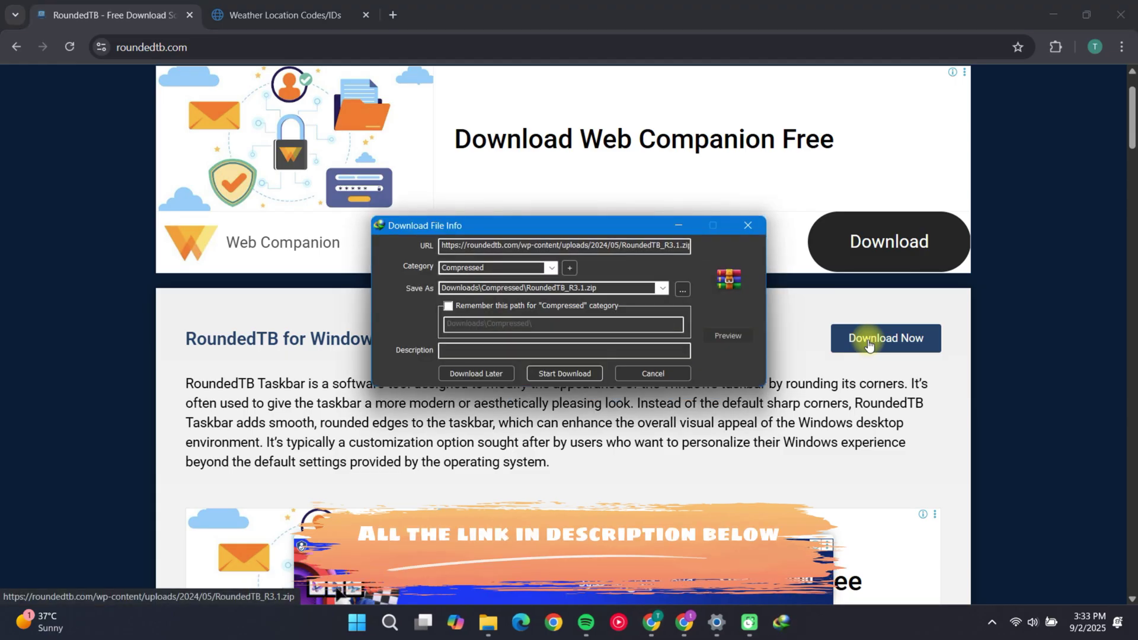
{"action": "left_click", "coordinate": [564, 373]}
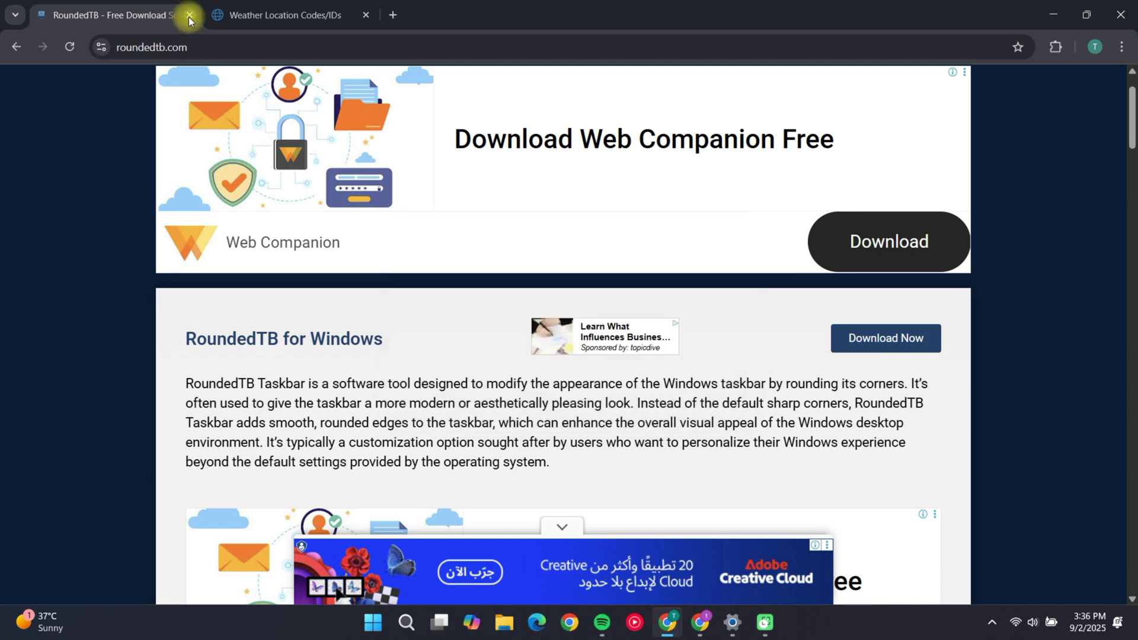
{"action": "left_click", "coordinate": [189, 16]}
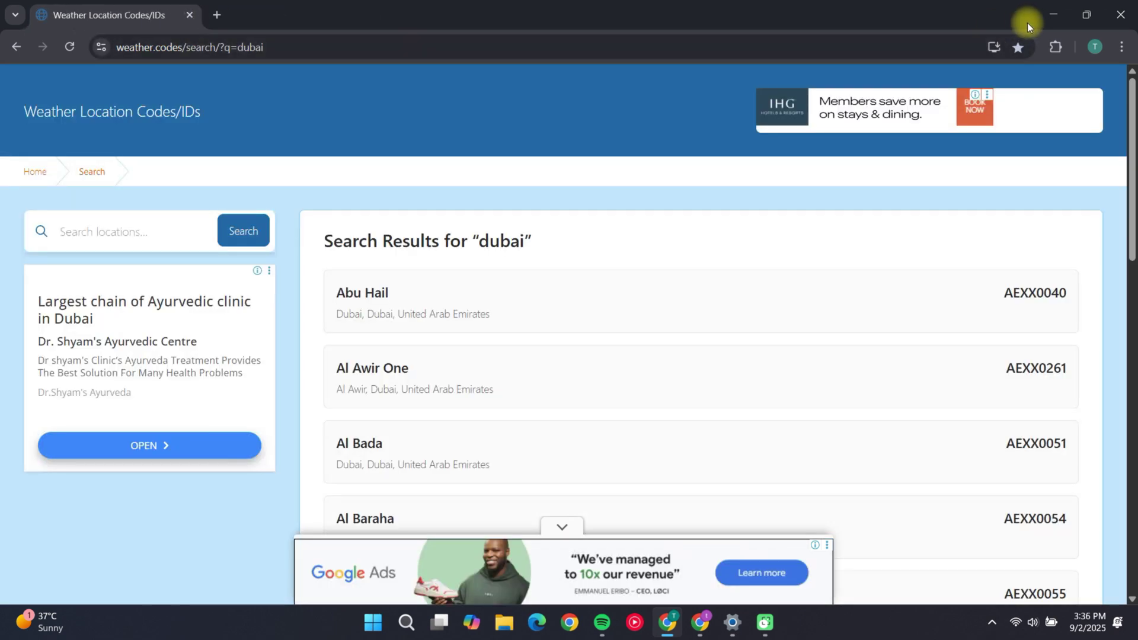
{"action": "left_click", "coordinate": [1054, 15]}
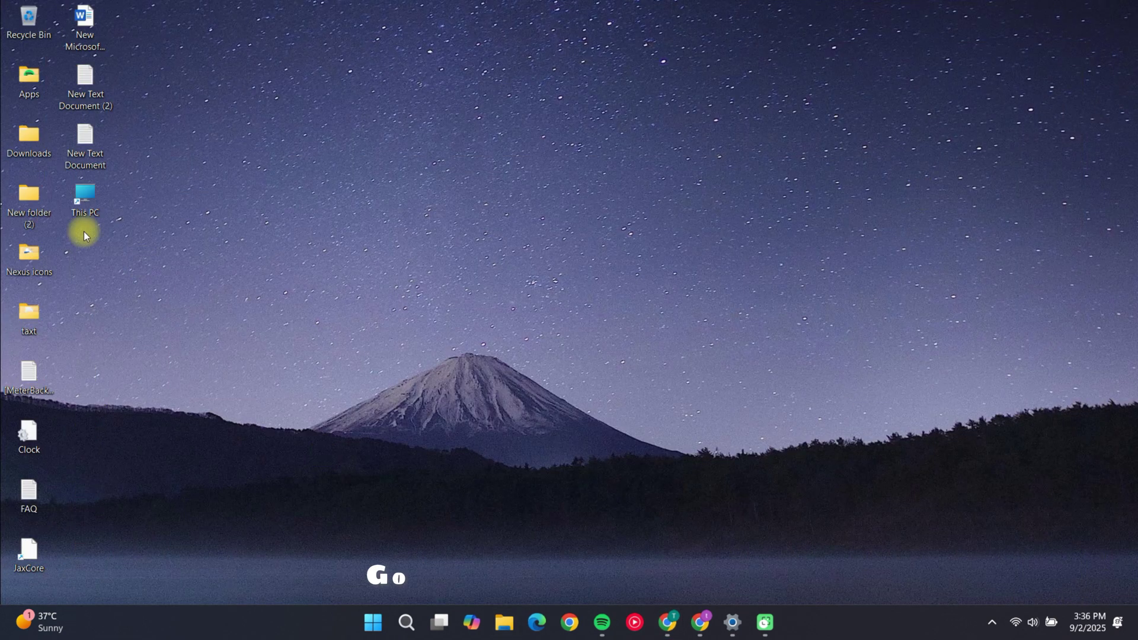
Install Rainmeter-4.5.23 from the TECHINFOZEN folder in Downloads, using the standard 64-bit installation with launch on startup, and run it.
{"action": "double_click", "coordinate": [30, 142]}
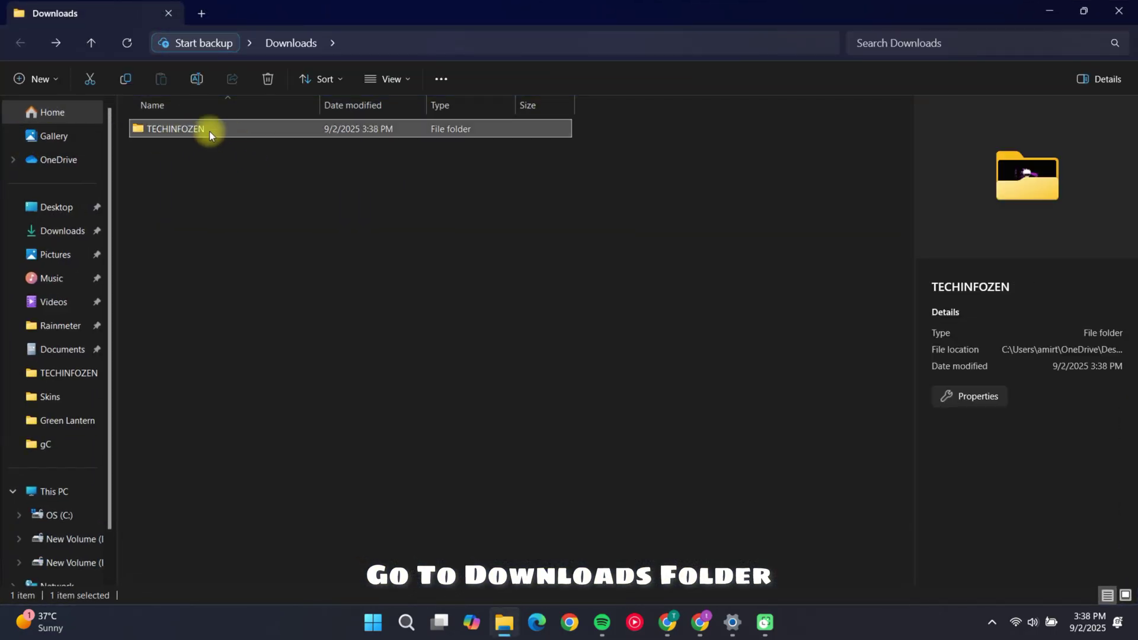
{"action": "double_click", "coordinate": [209, 130]}
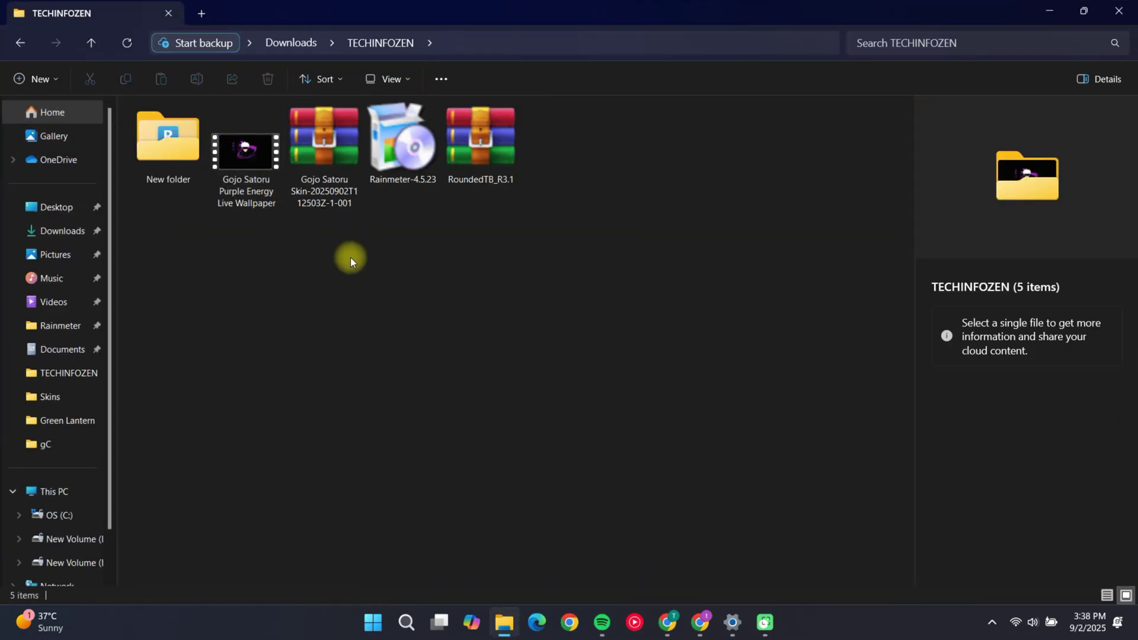
{"action": "right_click", "coordinate": [393, 143]}
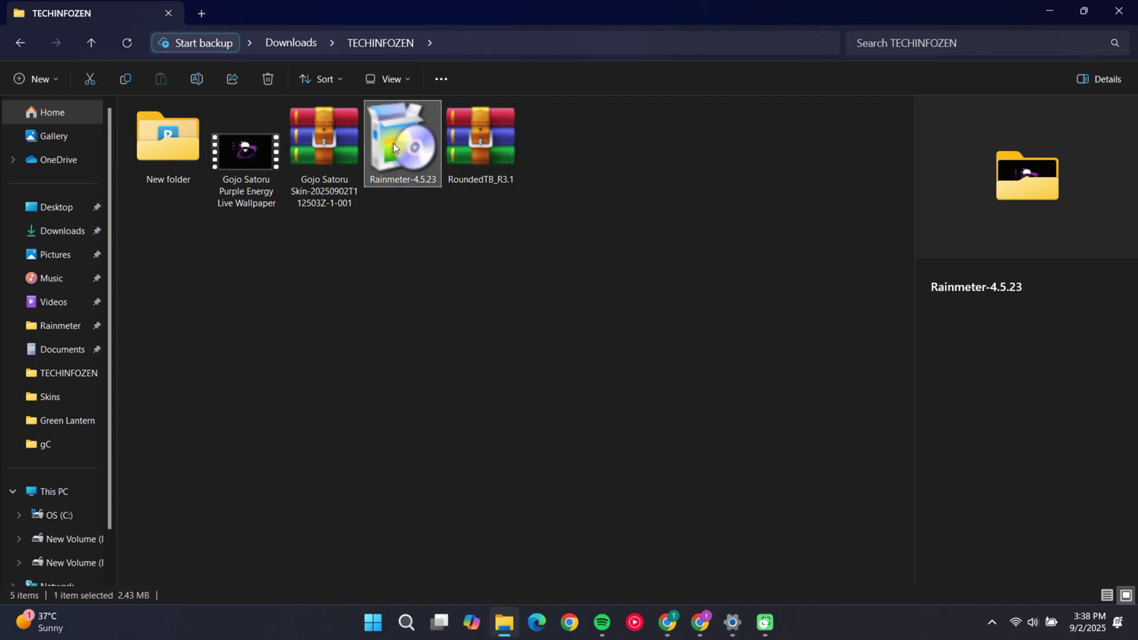
{"action": "left_click", "coordinate": [456, 240]}
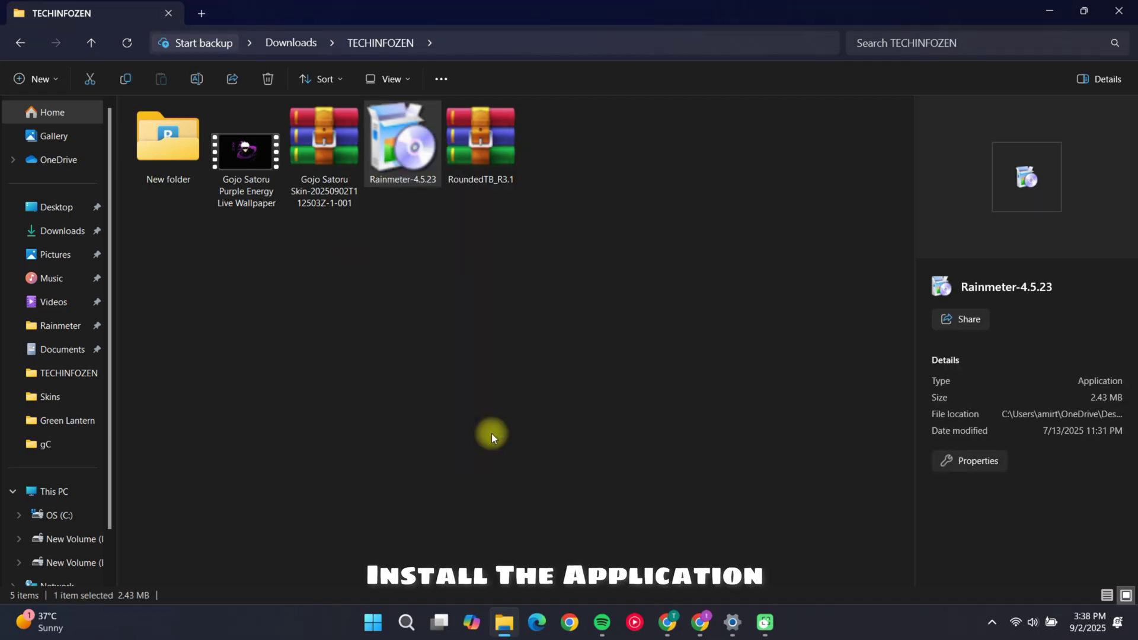
{"action": "left_click", "coordinate": [562, 345]}
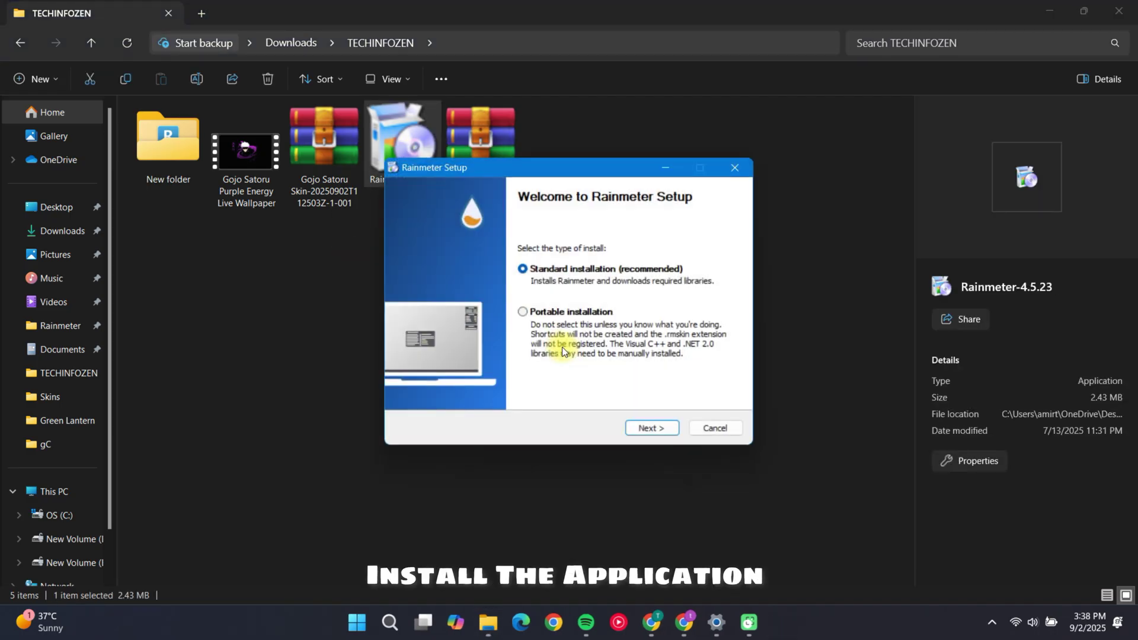
{"action": "left_click", "coordinate": [641, 421]}
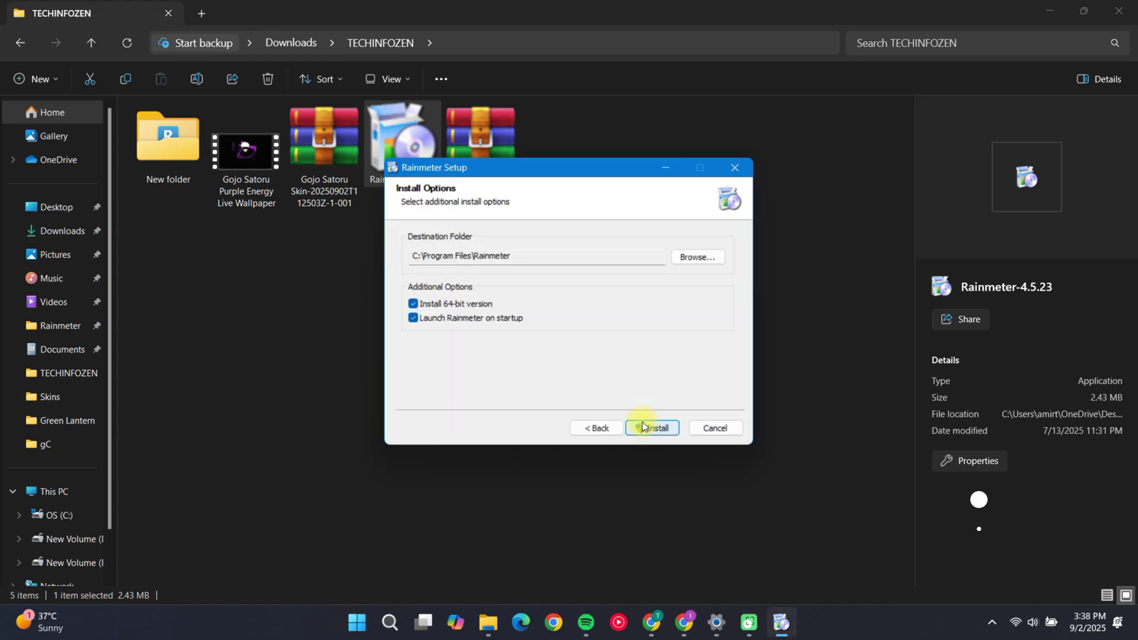
{"action": "left_click", "coordinate": [641, 421]}
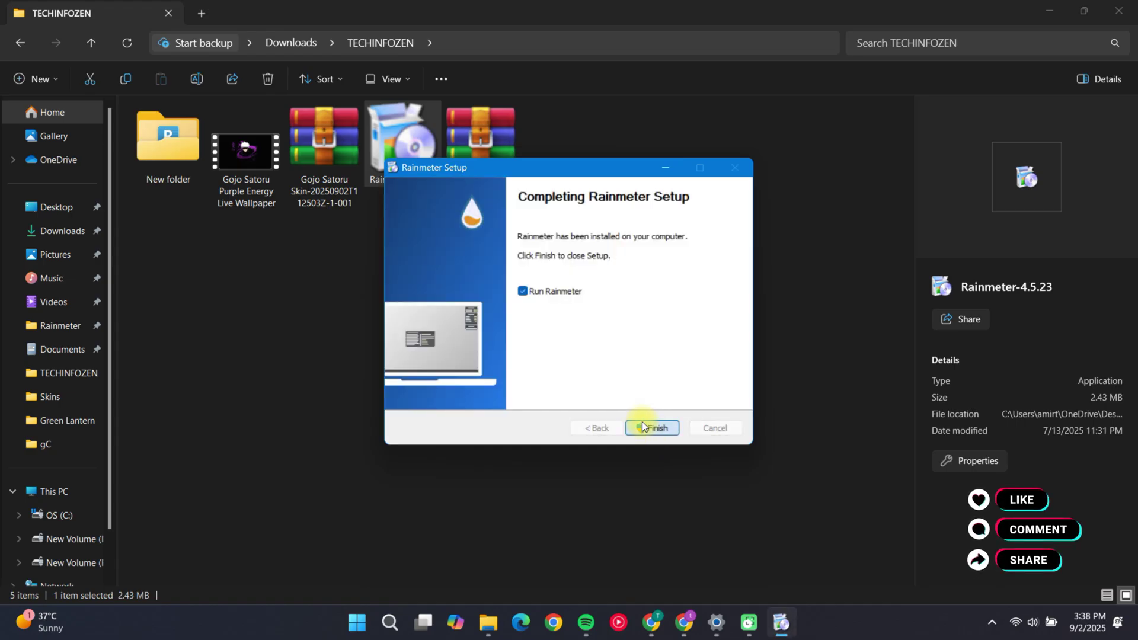
{"action": "left_click", "coordinate": [642, 424]}
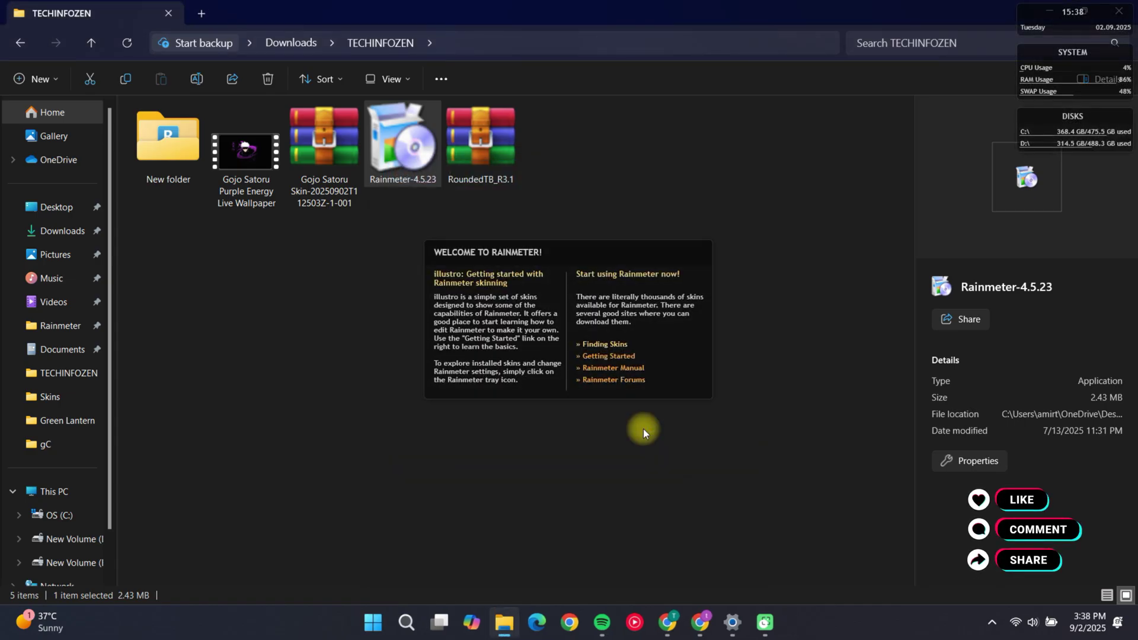
Unload the default illustro Welcome, clock, System and Disk skins from the desktop, shrinking the folder window to reach them and maximizing it again.
{"action": "right_click", "coordinate": [665, 382]}
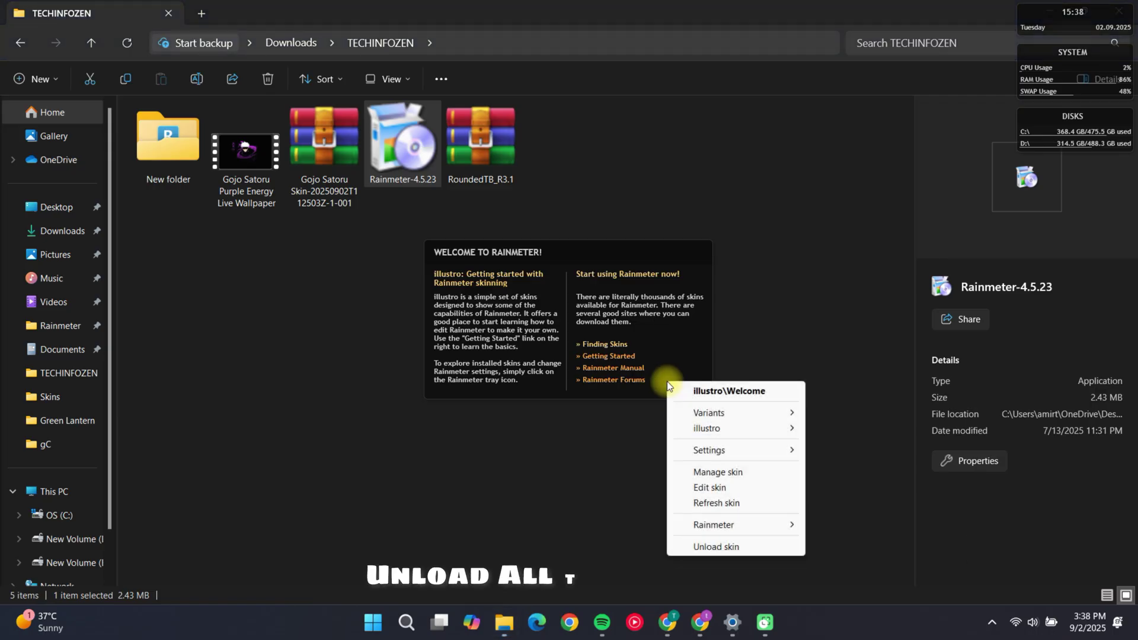
{"action": "left_click", "coordinate": [712, 545]}
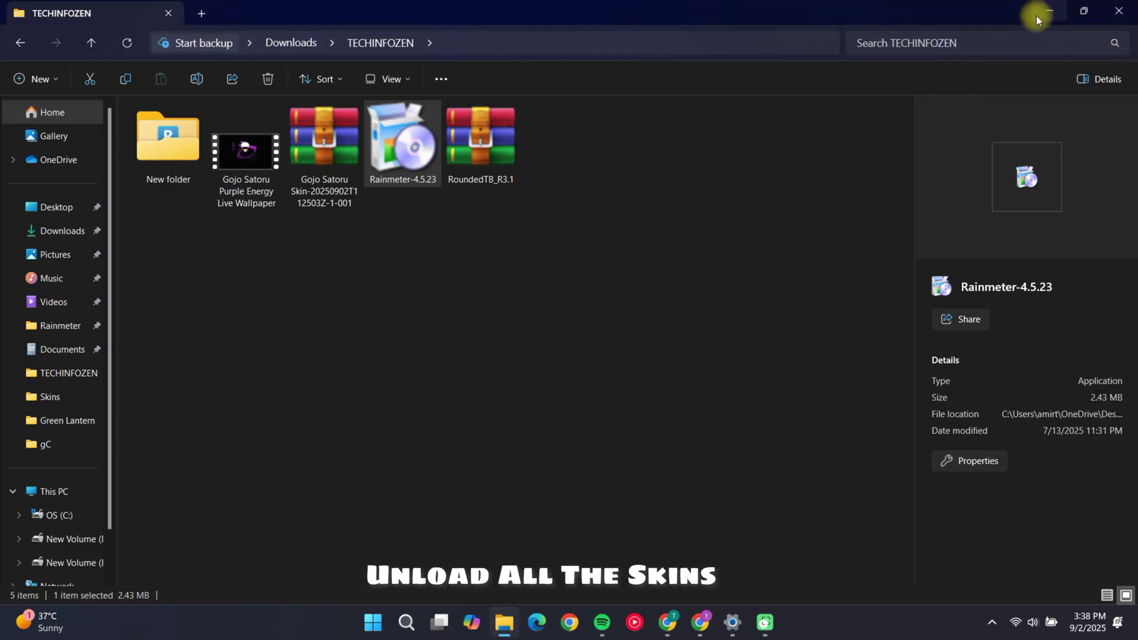
{"action": "left_click", "coordinate": [1079, 13]}
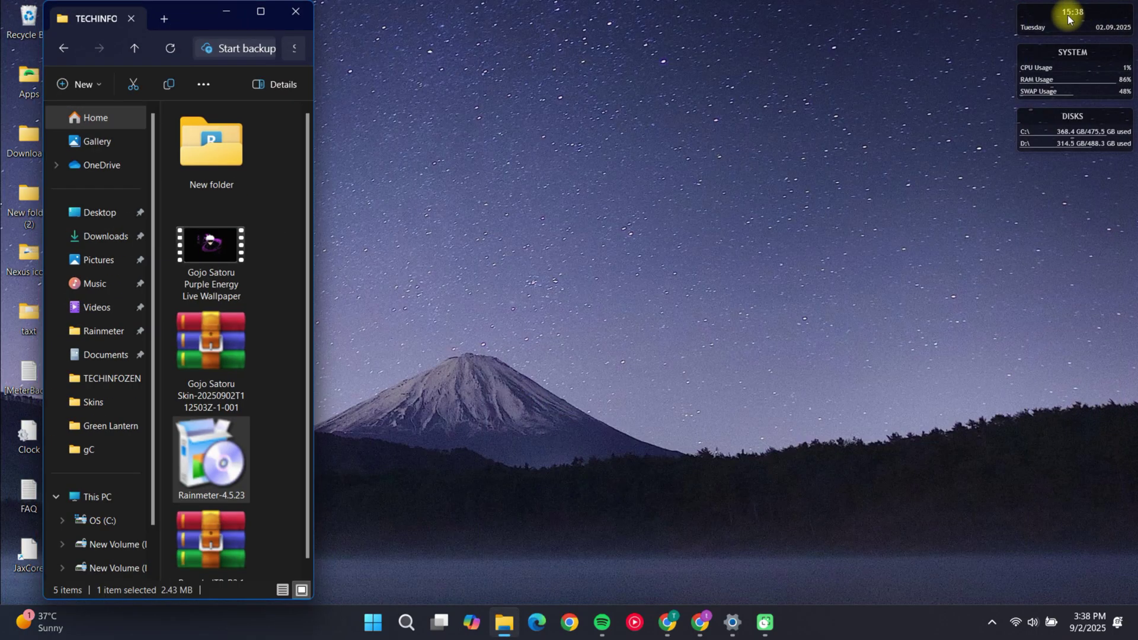
{"action": "right_click", "coordinate": [1071, 16]}
{"action": "left_click", "coordinate": [1054, 181]}
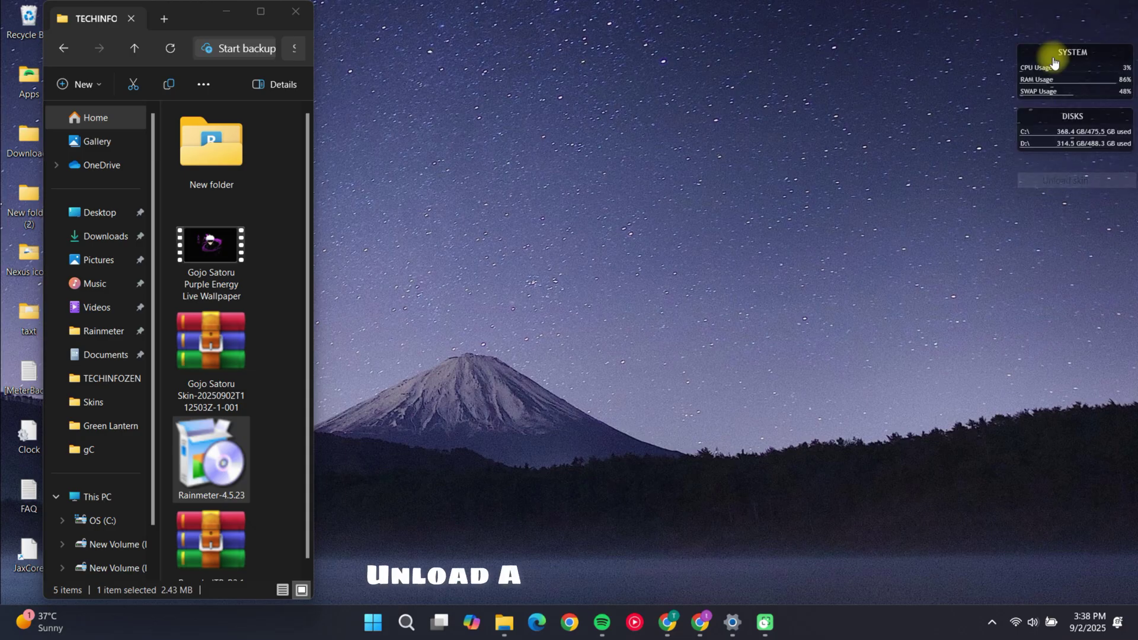
{"action": "right_click", "coordinate": [1057, 58]}
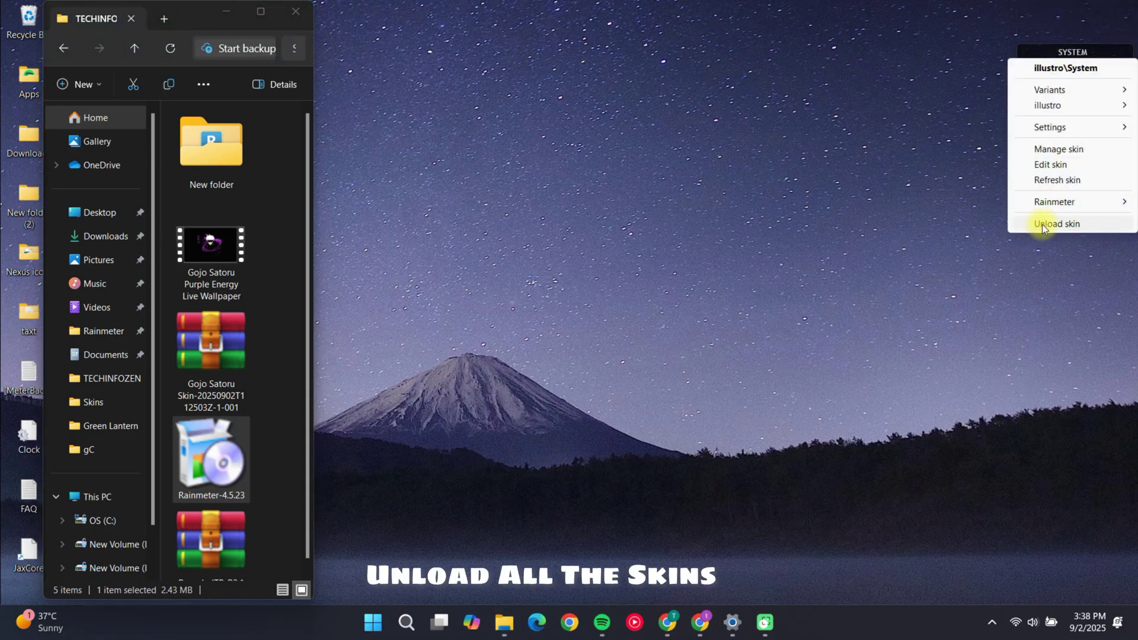
{"action": "left_click", "coordinate": [1041, 226]}
{"action": "right_click", "coordinate": [1067, 123]}
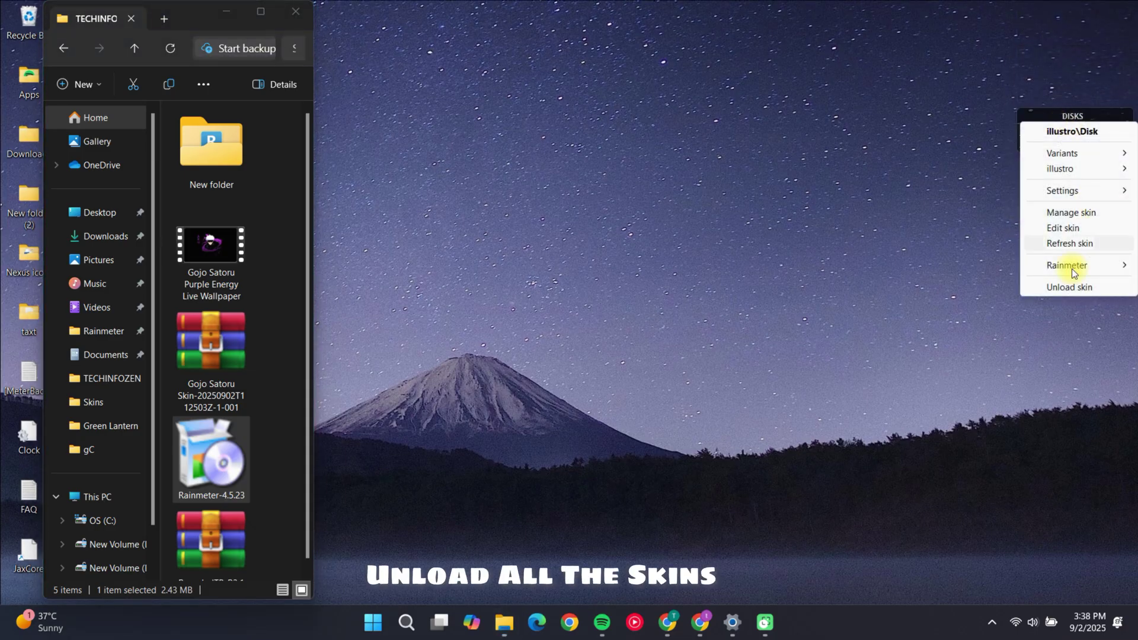
{"action": "left_click", "coordinate": [1059, 286]}
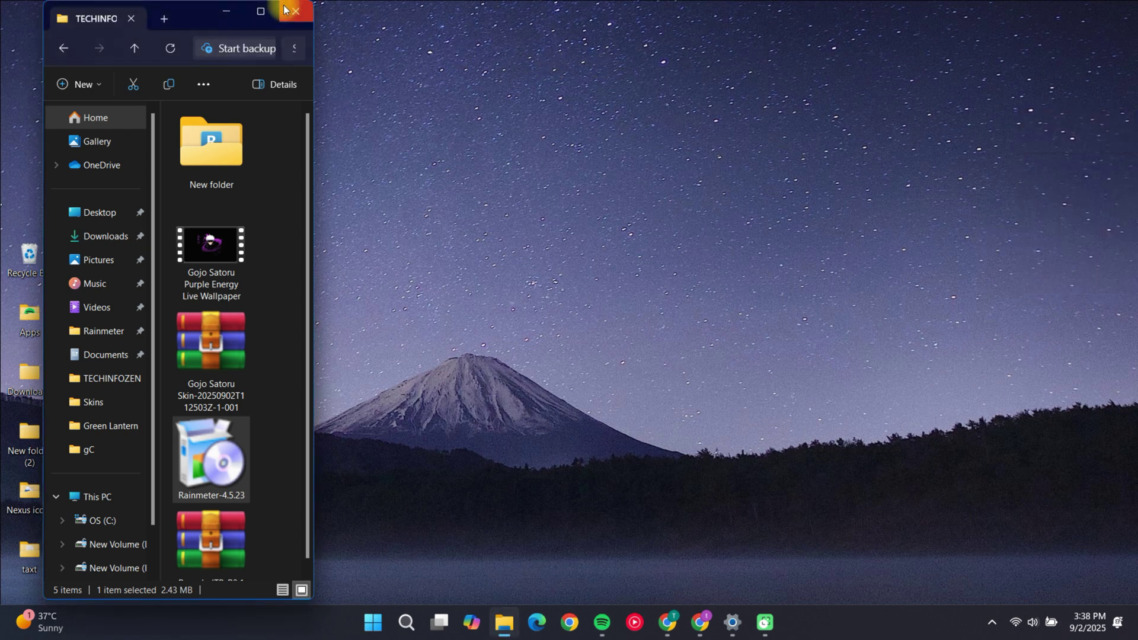
{"action": "left_click", "coordinate": [259, 13]}
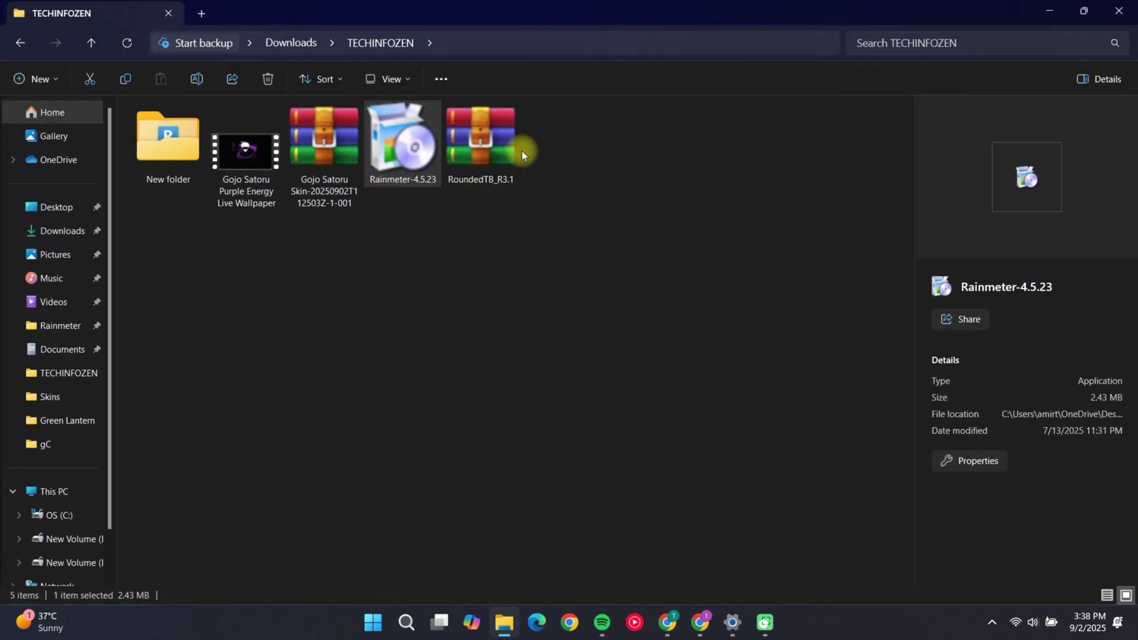
Open the RoundedTB_R3.1 archive and extract all its contents into New folder, replacing the files already there.
{"action": "left_click", "coordinate": [492, 145]}
{"action": "right_click", "coordinate": [492, 145]}
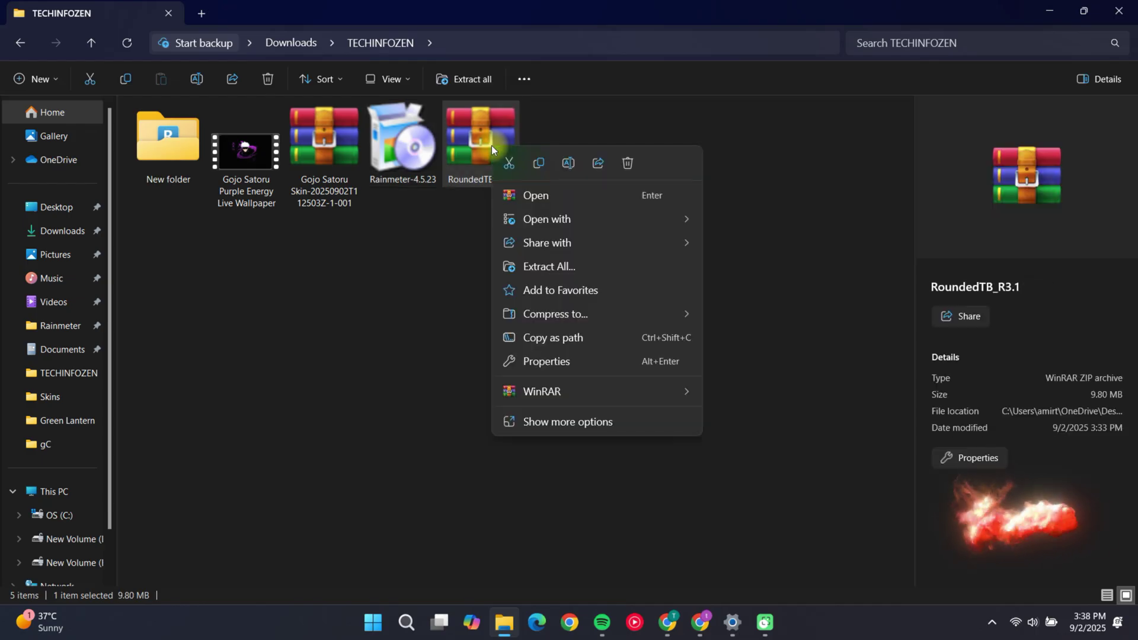
{"action": "left_click", "coordinate": [542, 193]}
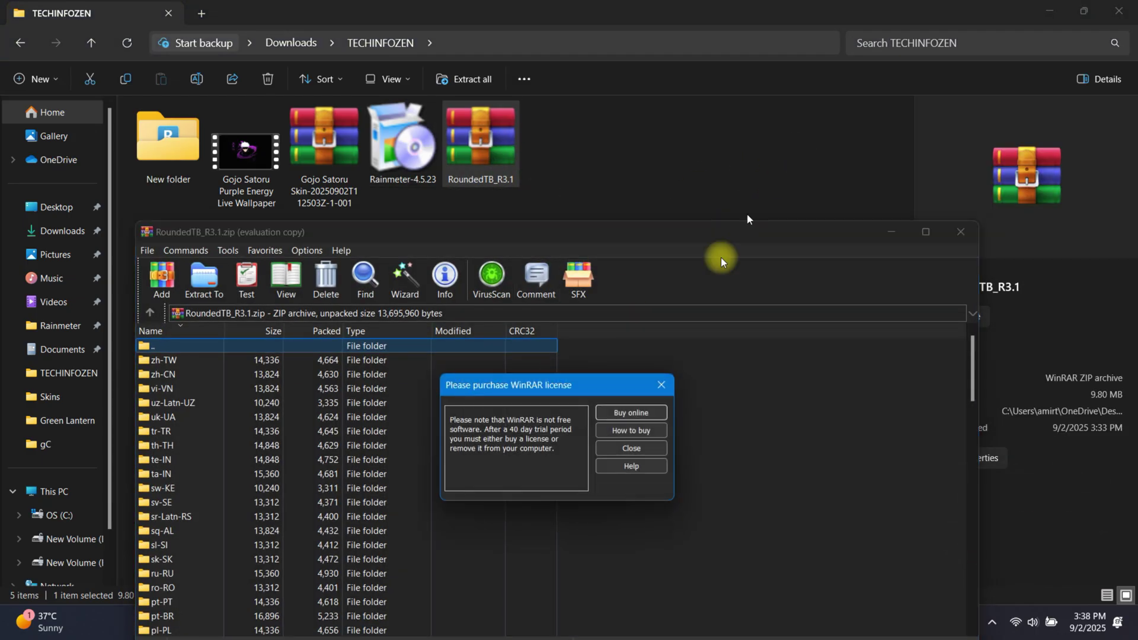
{"action": "left_click", "coordinate": [660, 384]}
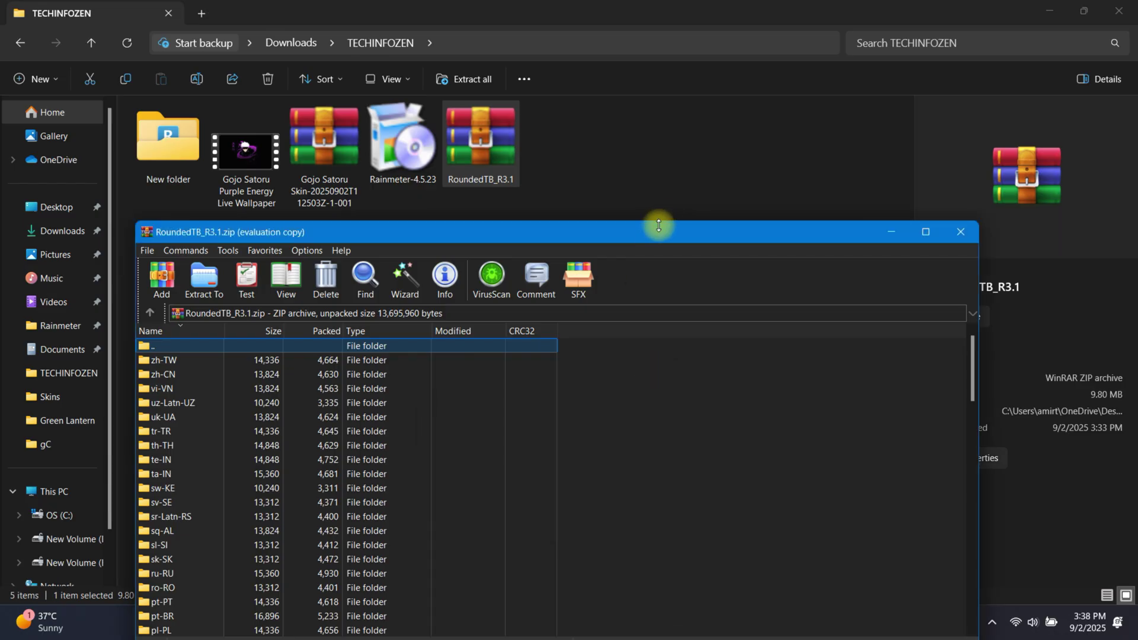
{"action": "left_click_drag", "start_coordinate": [685, 226], "coordinate": [858, 89]}
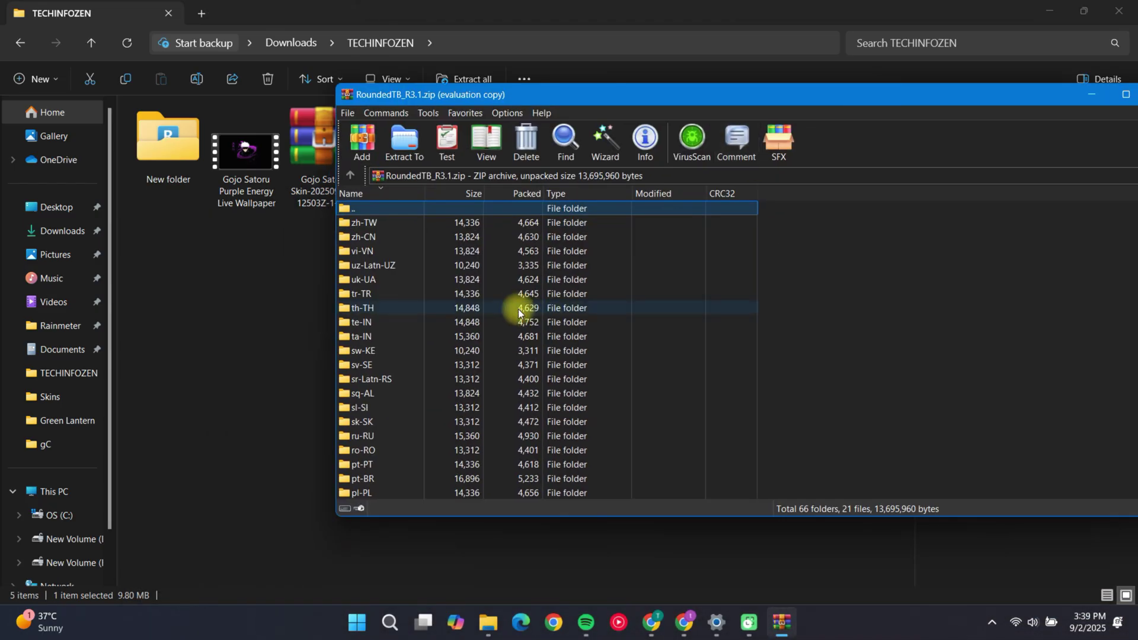
{"action": "left_click", "coordinate": [346, 214]}
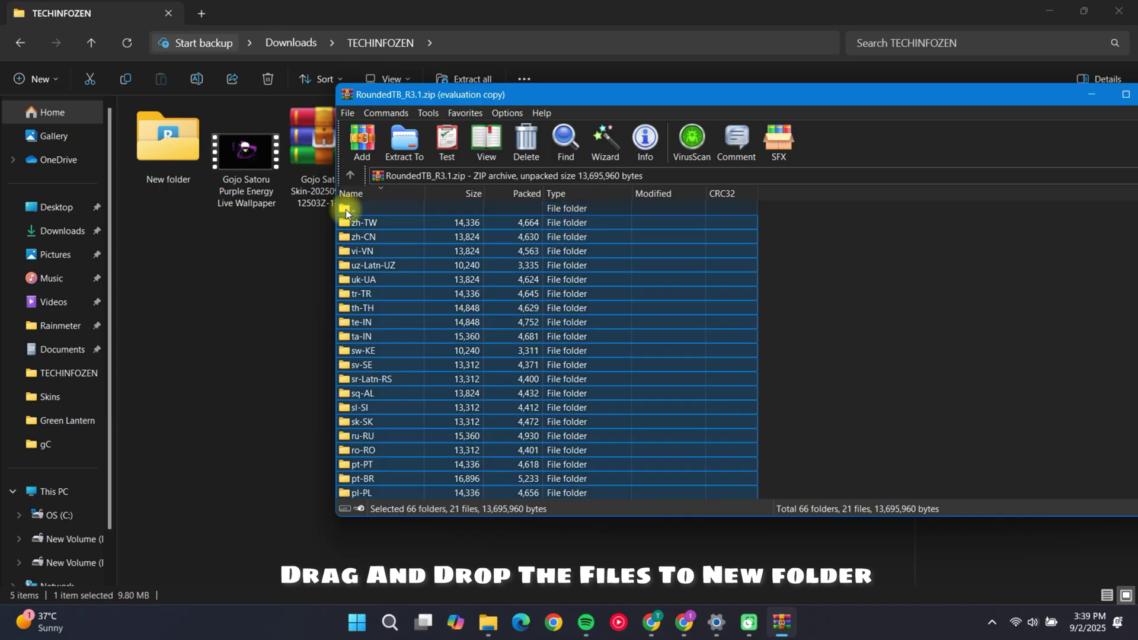
{"action": "left_click_drag", "start_coordinate": [393, 249], "coordinate": [166, 144]}
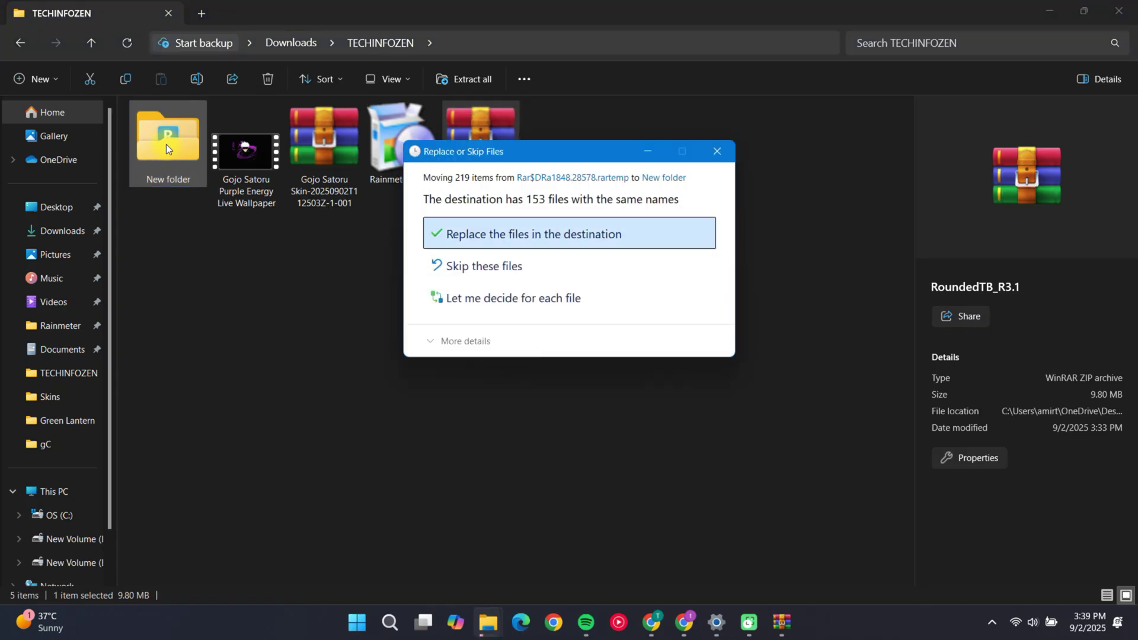
{"action": "left_click", "coordinate": [530, 235]}
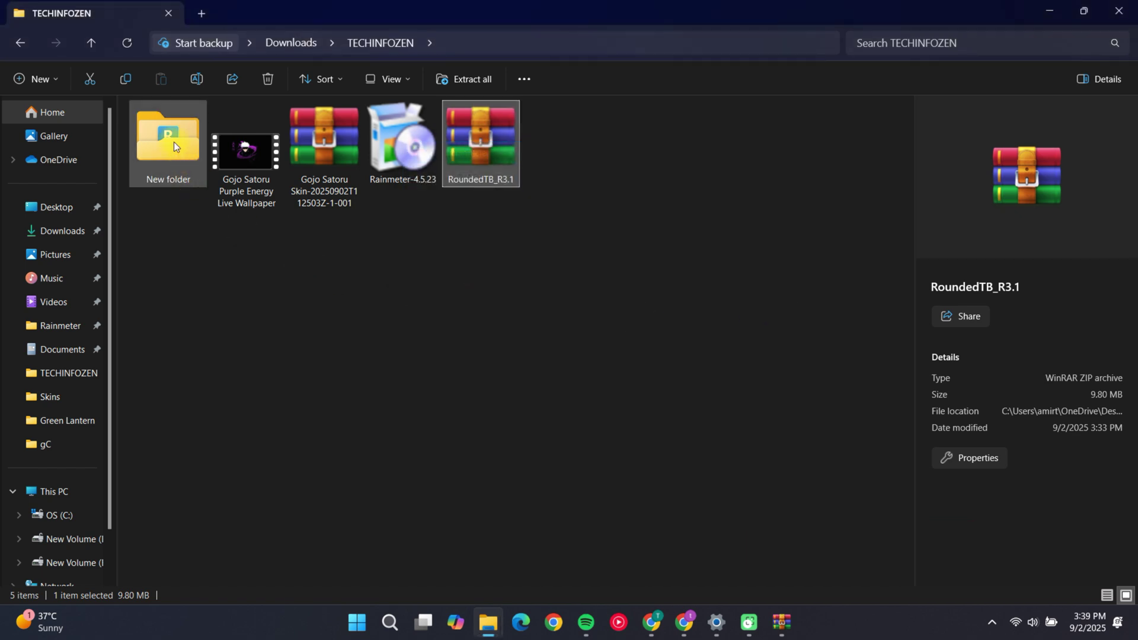
Run the RoundedTB application from New folder as administrator.
{"action": "double_click", "coordinate": [173, 141]}
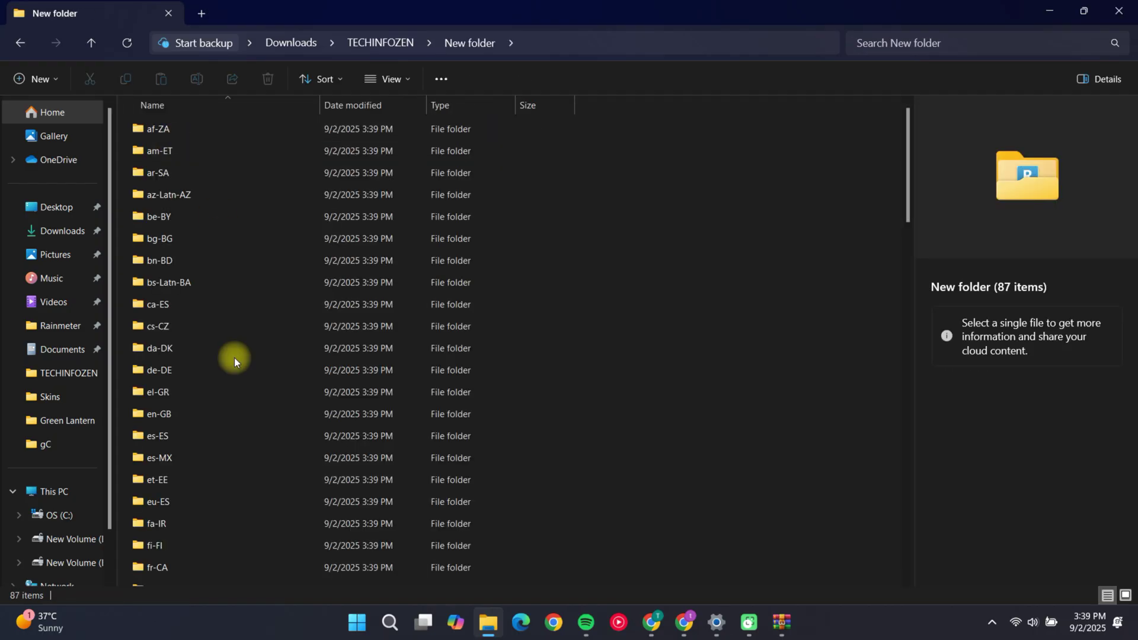
{"action": "scroll", "coordinate": [233, 357], "scroll_direction": "down", "scroll_amount": 10}
{"action": "scroll", "coordinate": [234, 357], "scroll_direction": "down", "scroll_amount": 12}
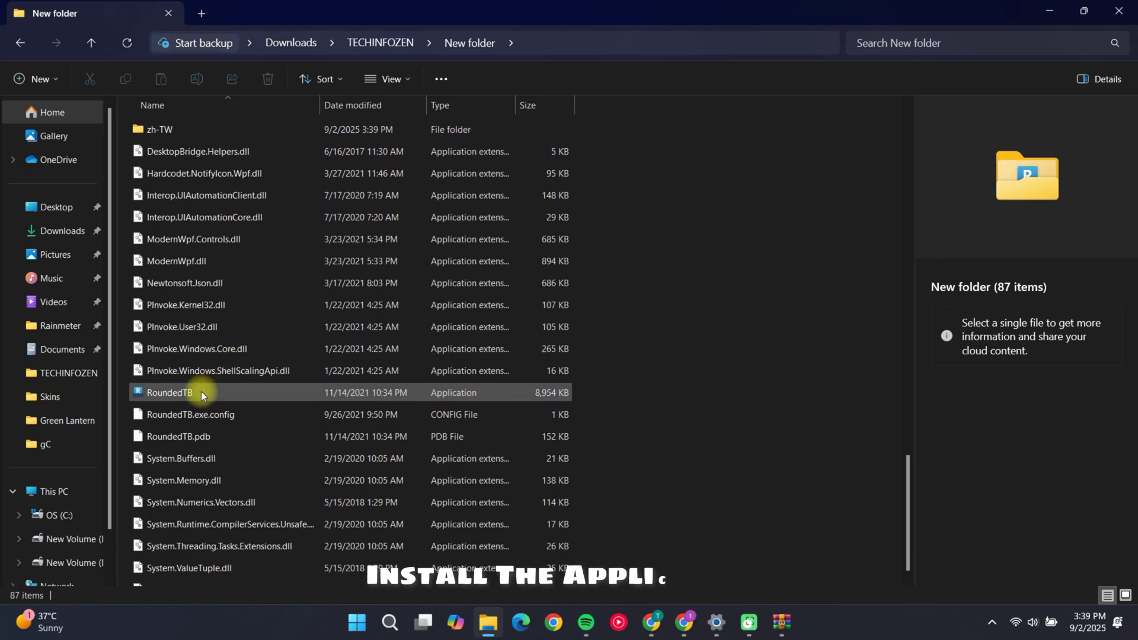
{"action": "left_click", "coordinate": [182, 394]}
{"action": "right_click", "coordinate": [182, 393]}
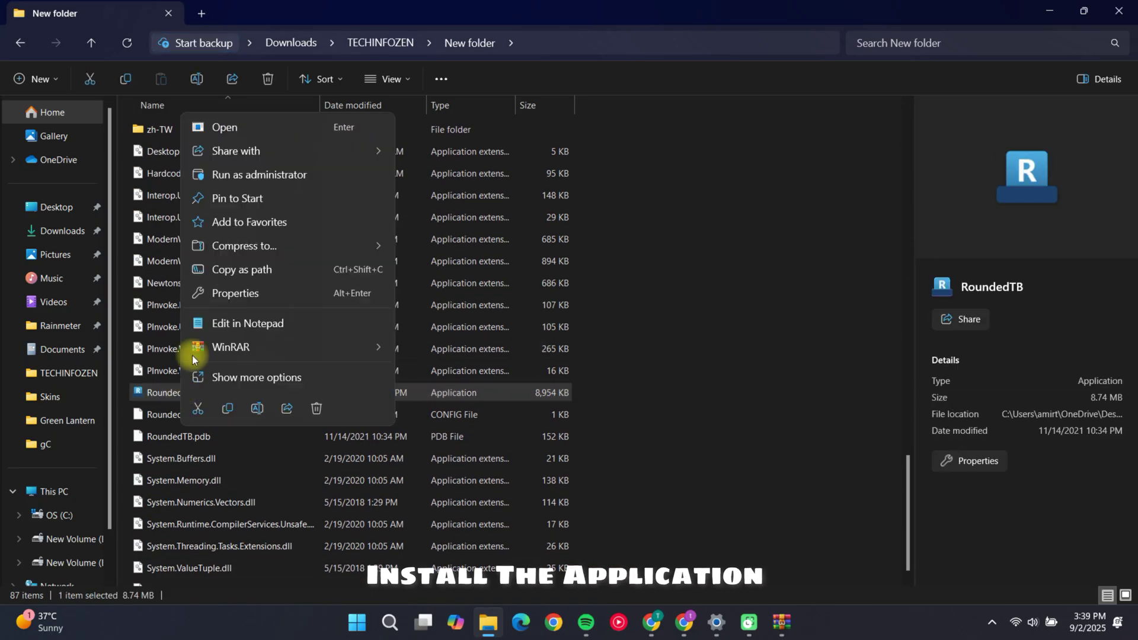
{"action": "left_click", "coordinate": [319, 173]}
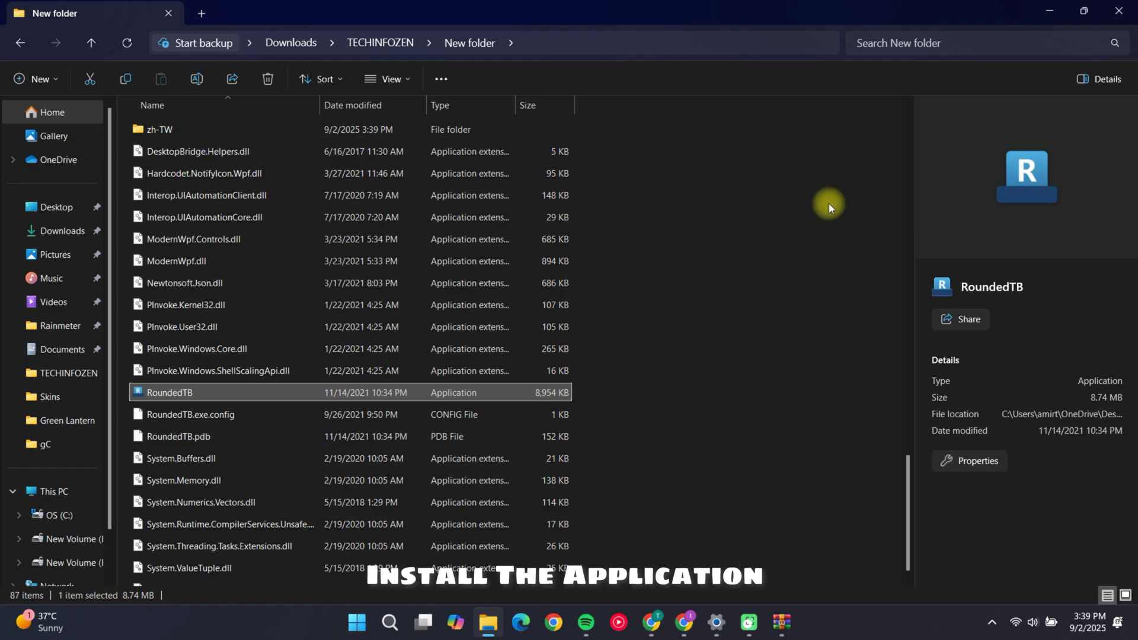
Return to the TECHINFOZEN folder and extract the Gojo Satoru Skin zip there with WinRAR.
{"action": "left_click", "coordinate": [13, 45]}
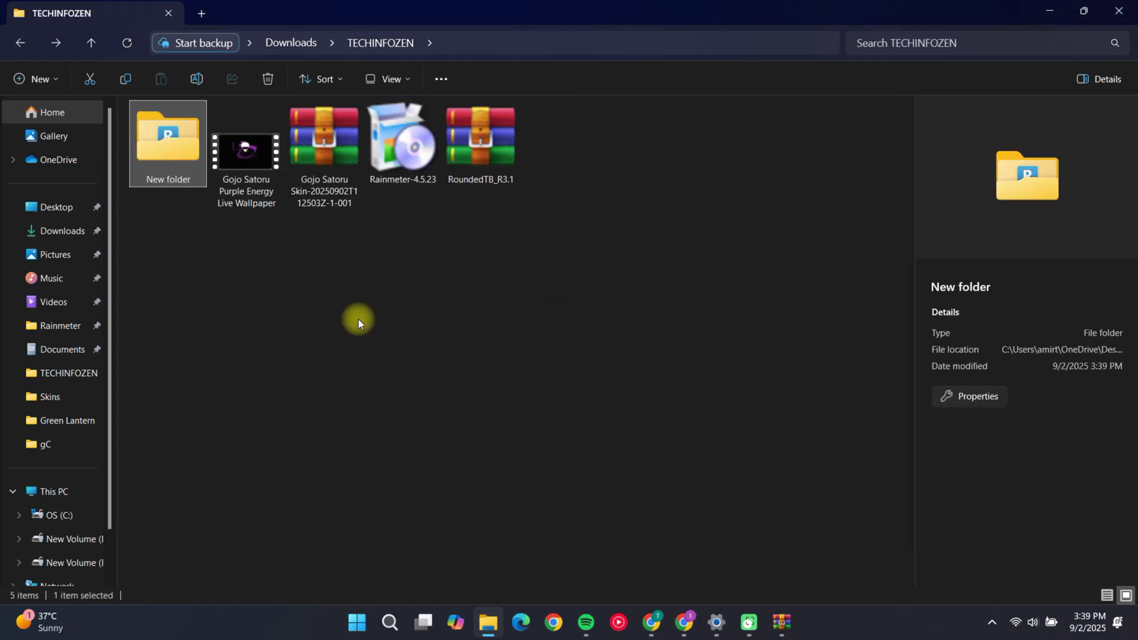
{"action": "left_click", "coordinate": [358, 319]}
{"action": "right_click", "coordinate": [311, 135]}
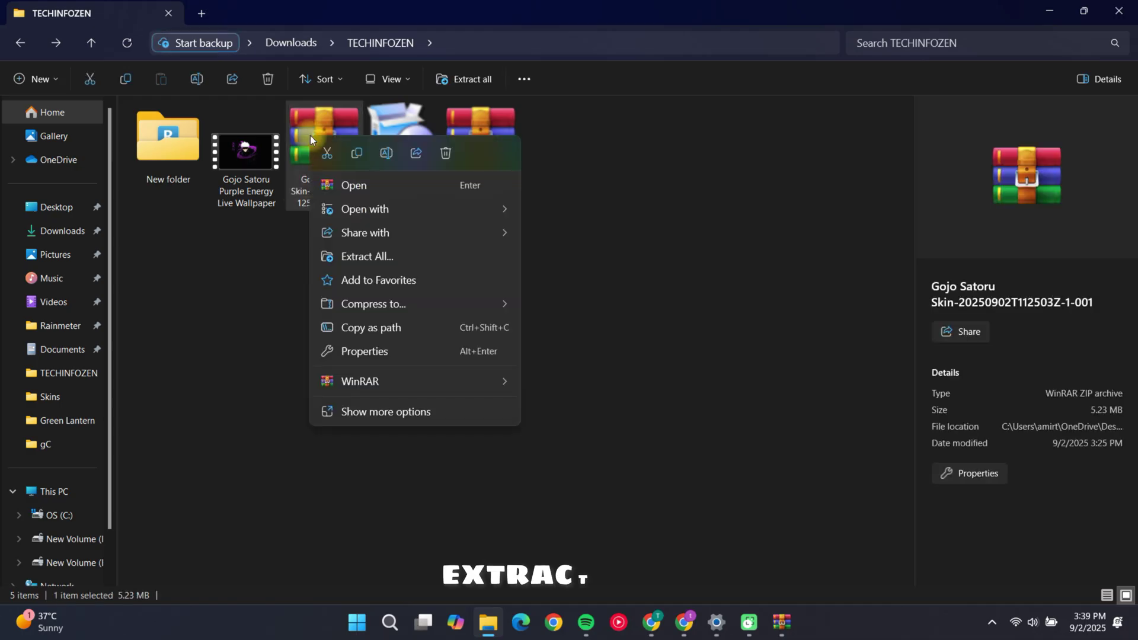
{"action": "mouse_move", "coordinate": [430, 386]}
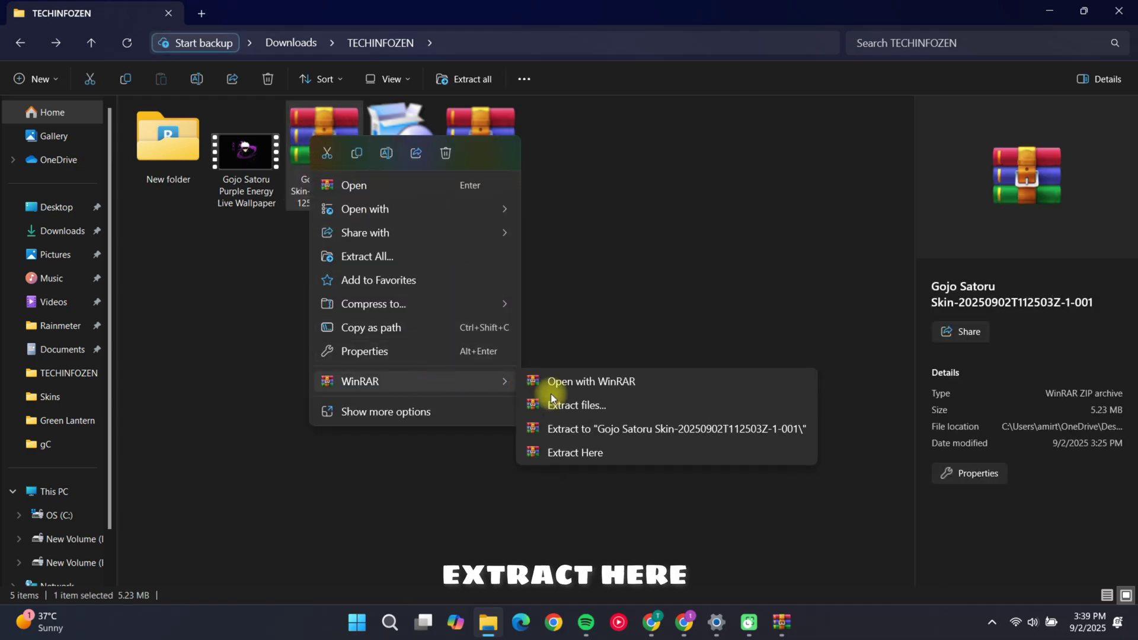
{"action": "left_click", "coordinate": [577, 453]}
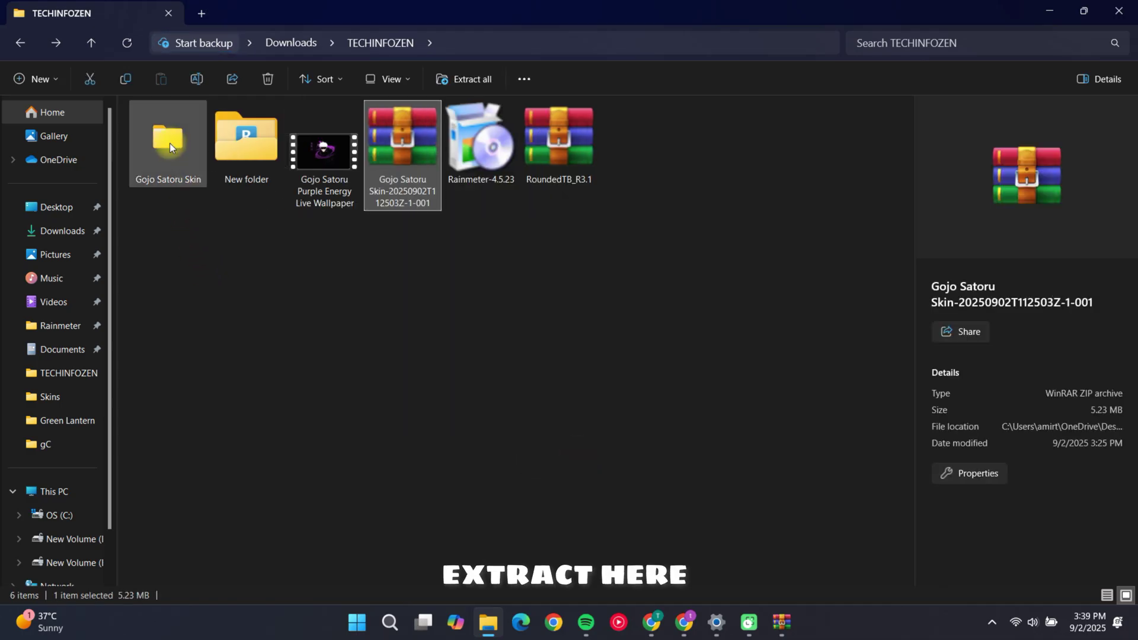
{"action": "left_click", "coordinate": [229, 241]}
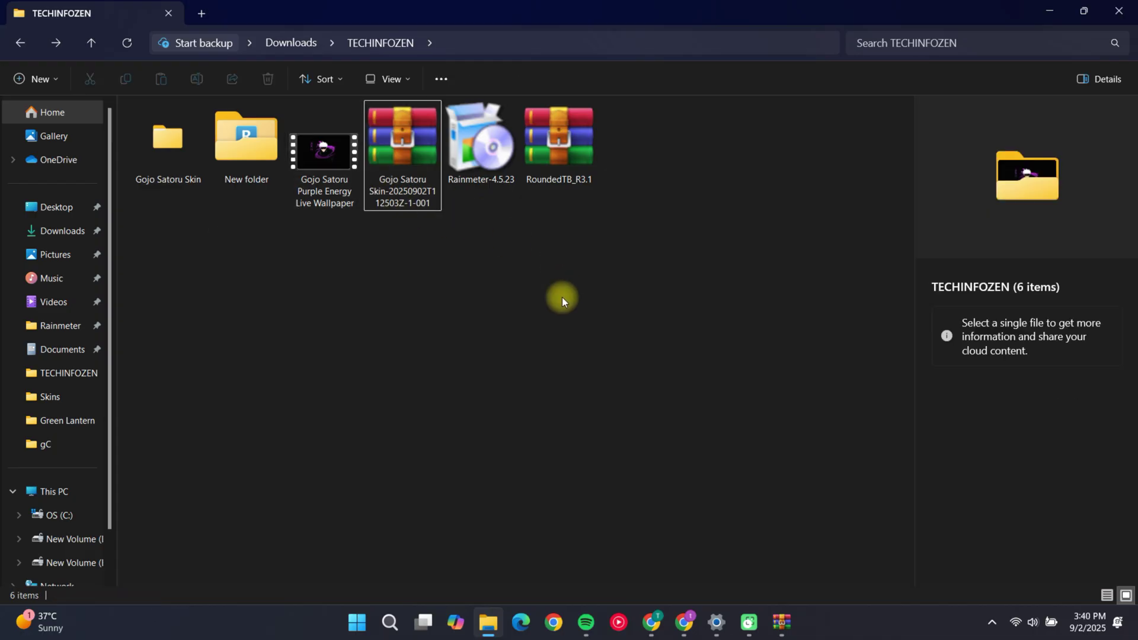
Open Lively Wallpaper, add the Gojo Satoru Purple Energy Live Wallpaper video to its library under its default title, and close the window.
{"action": "left_click", "coordinate": [390, 633]}
{"action": "type", "text": "l"}
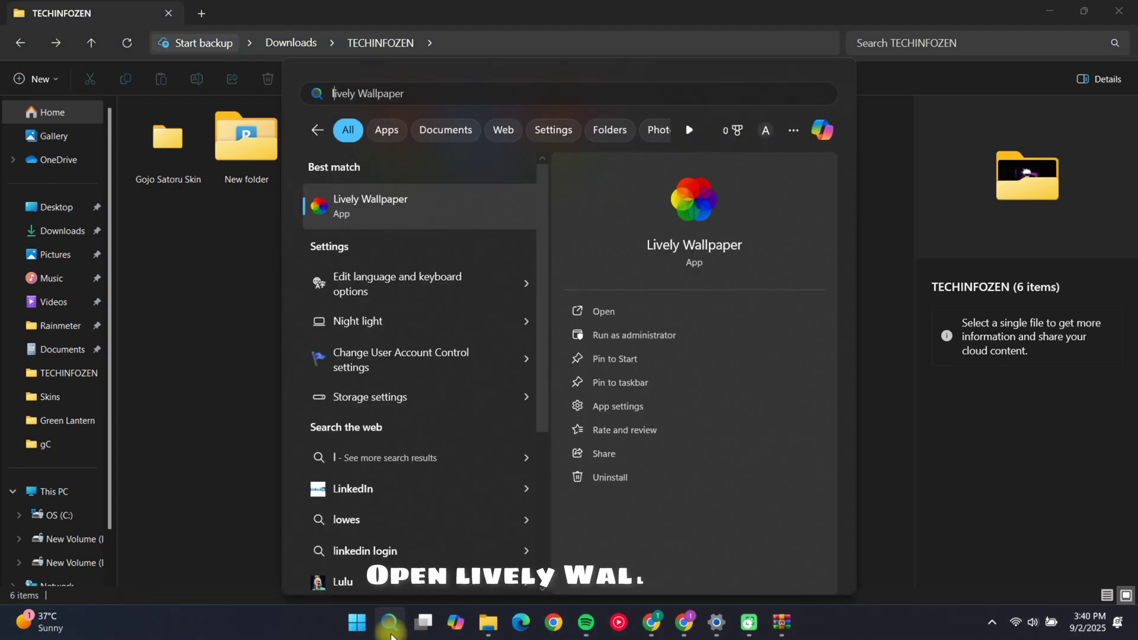
{"action": "left_click", "coordinate": [605, 313]}
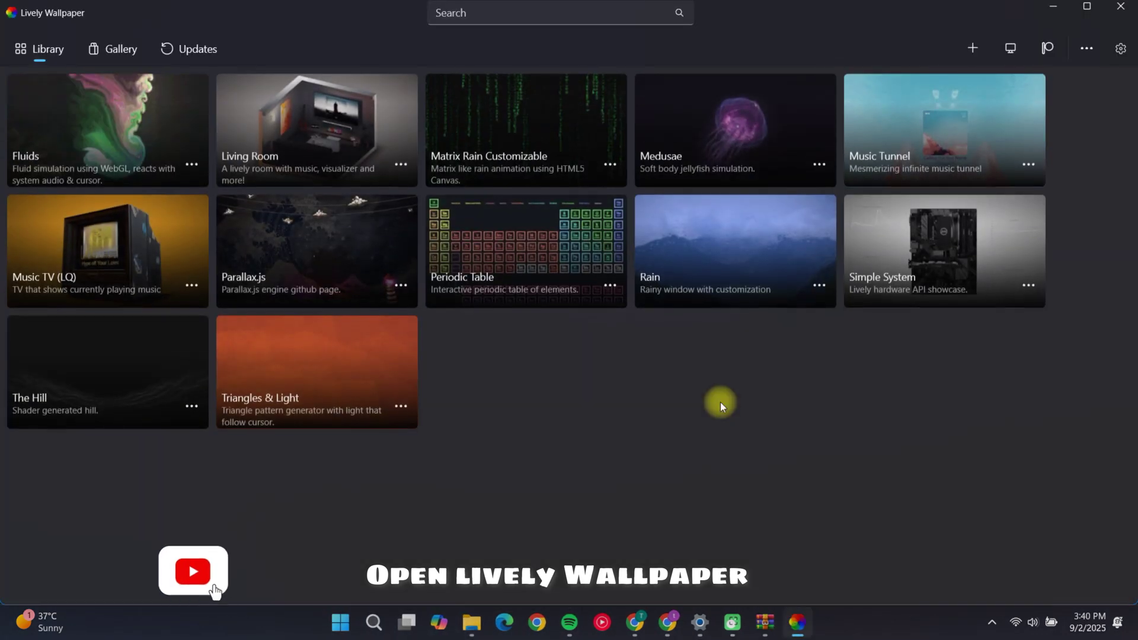
{"action": "left_click", "coordinate": [1087, 6]}
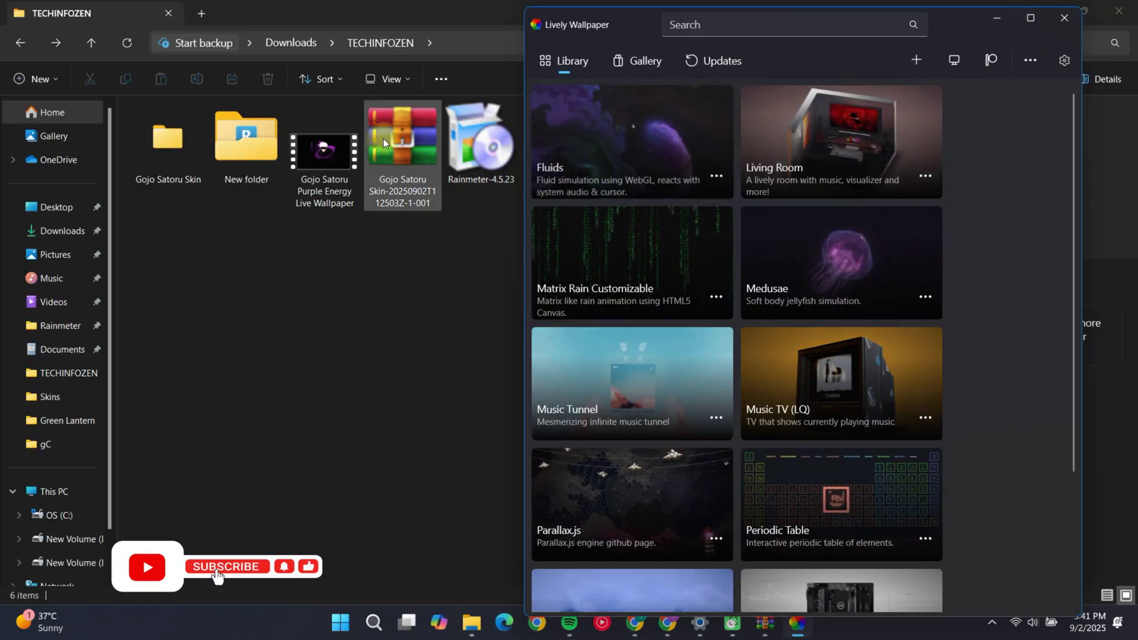
{"action": "left_click_drag", "start_coordinate": [306, 157], "coordinate": [695, 298]}
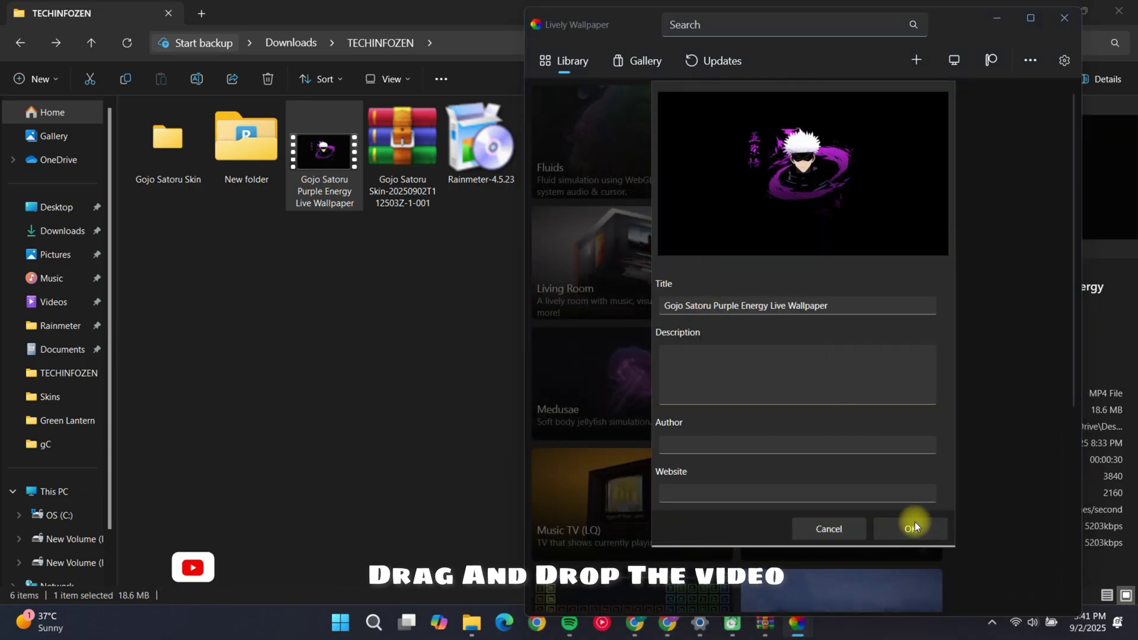
{"action": "left_click", "coordinate": [911, 529]}
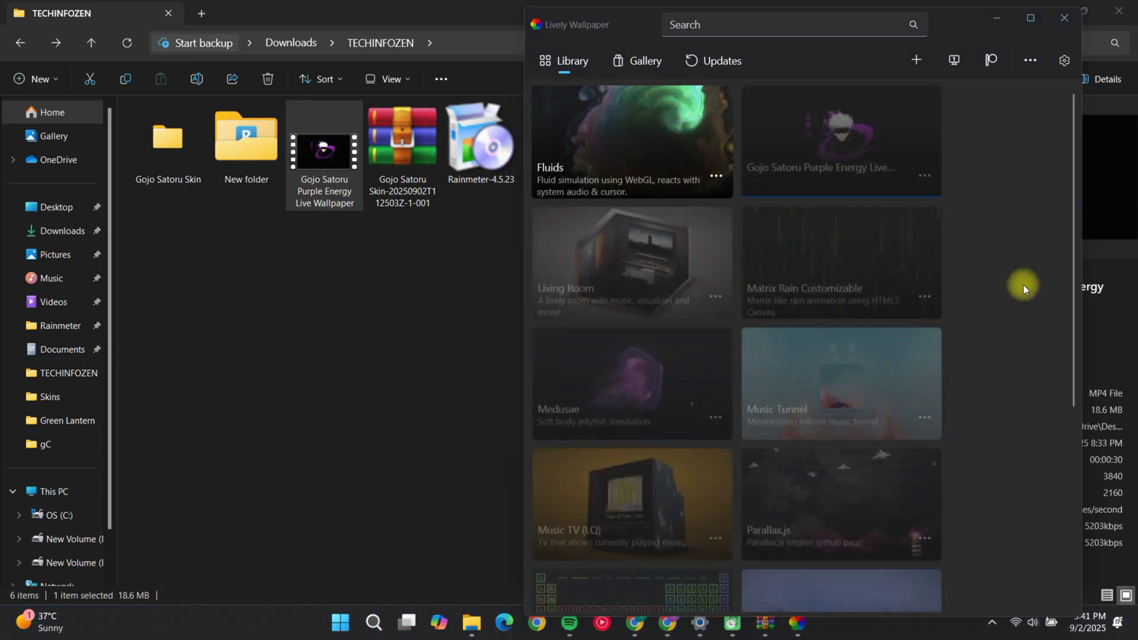
{"action": "left_click", "coordinate": [1060, 18]}
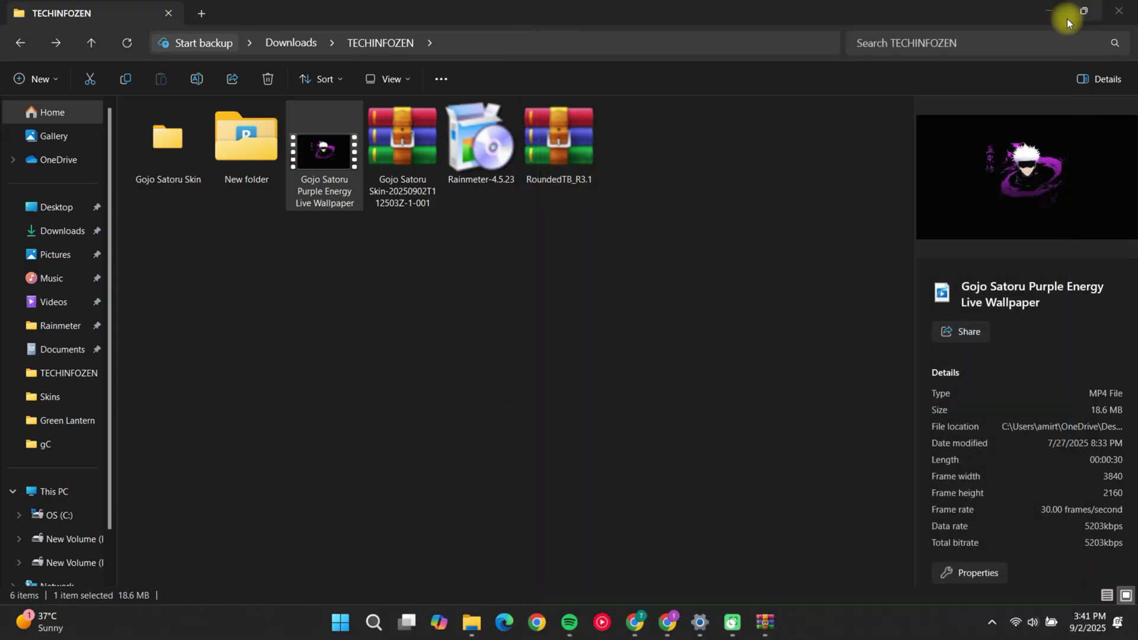
Copy all five skin folders from the extracted Gojo Satoru Skin folder.
{"action": "right_click", "coordinate": [172, 155]}
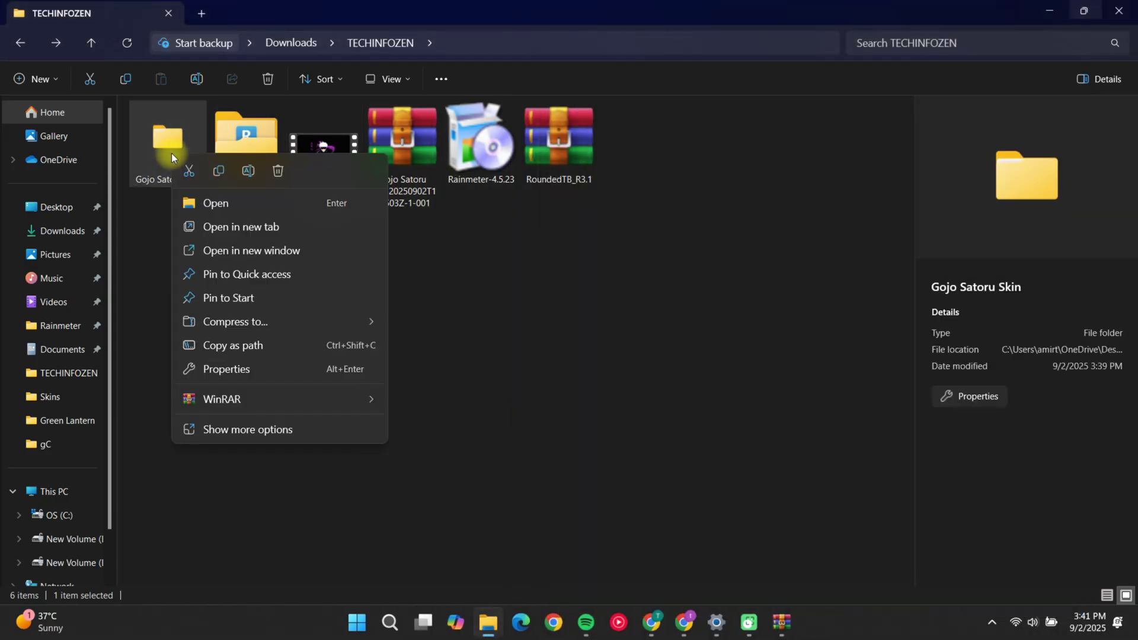
{"action": "left_click", "coordinate": [221, 200]}
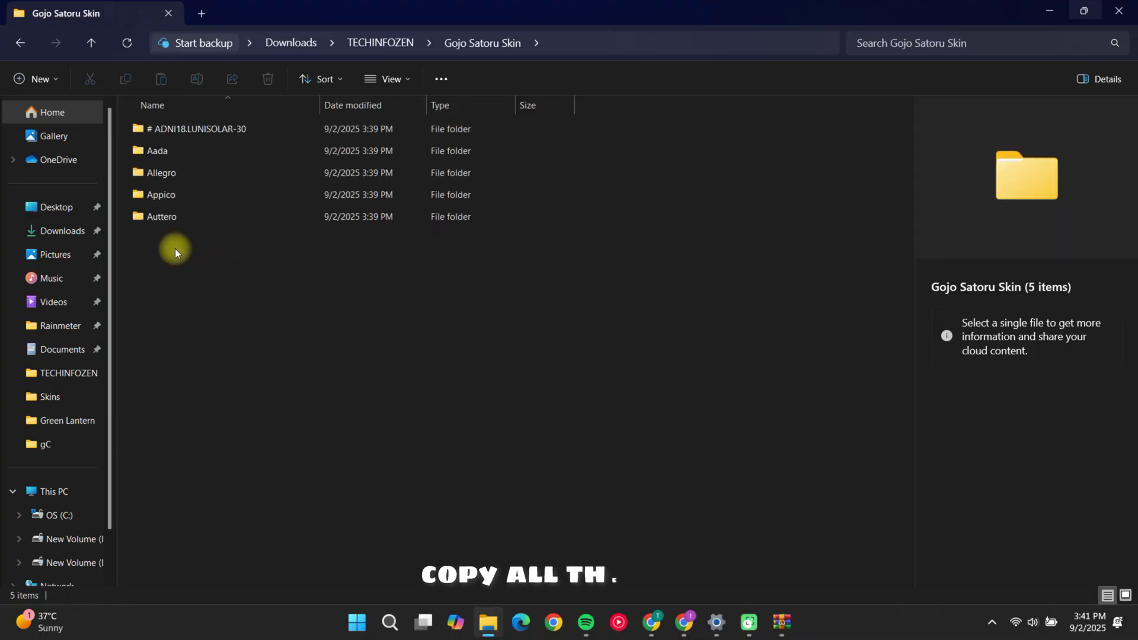
{"action": "left_click_drag", "start_coordinate": [174, 243], "coordinate": [158, 127]}
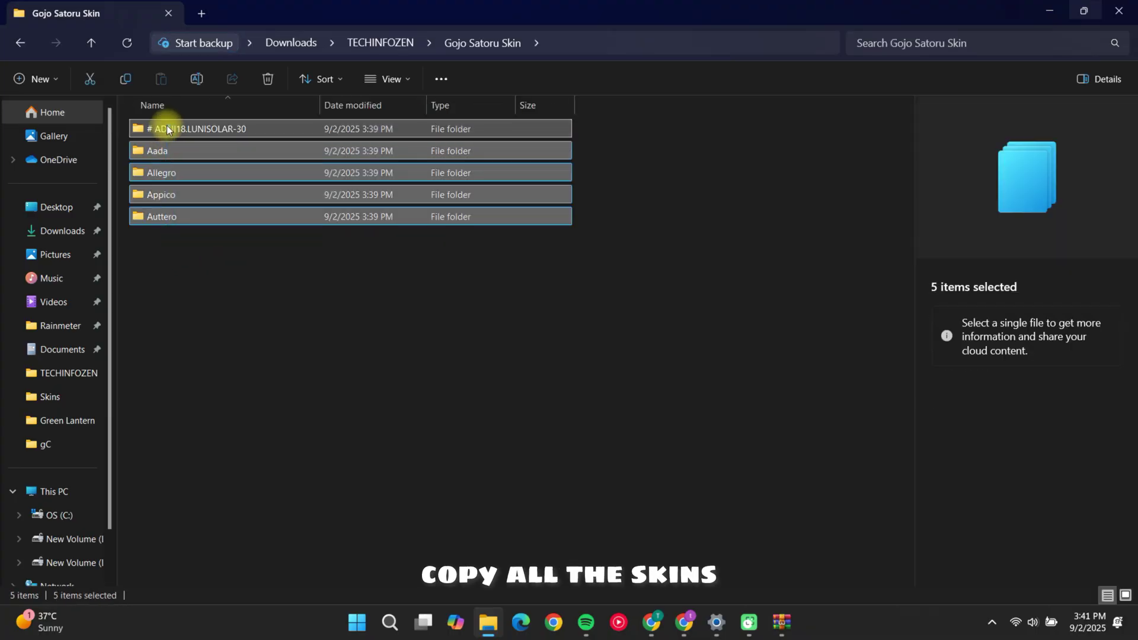
{"action": "right_click", "coordinate": [205, 186]}
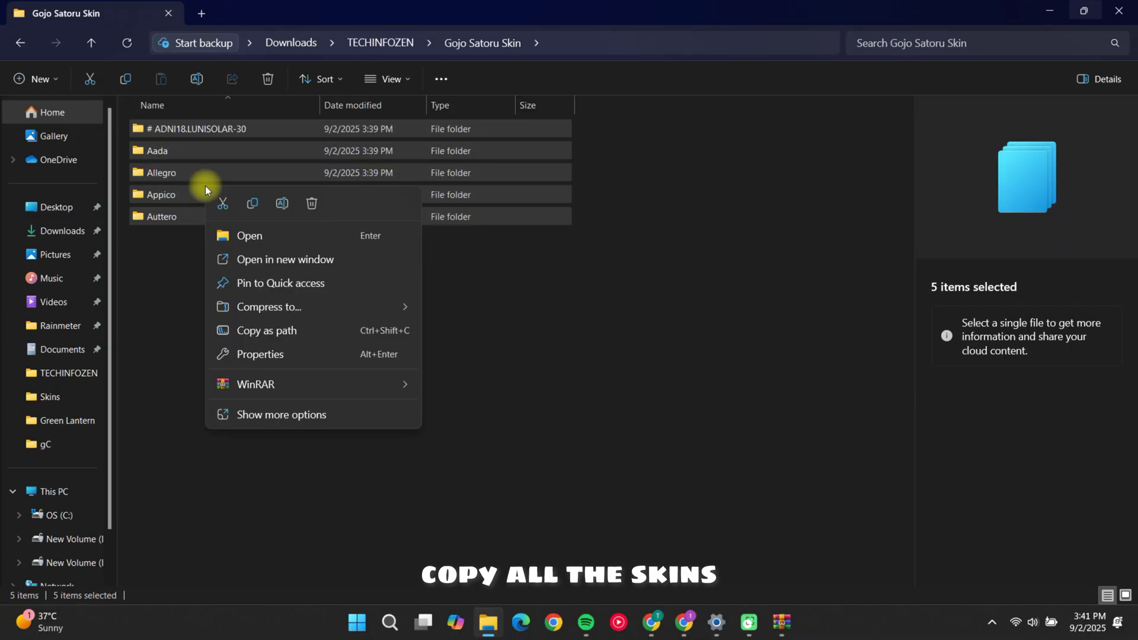
{"action": "left_click", "coordinate": [276, 414]}
{"action": "left_click", "coordinate": [254, 391]}
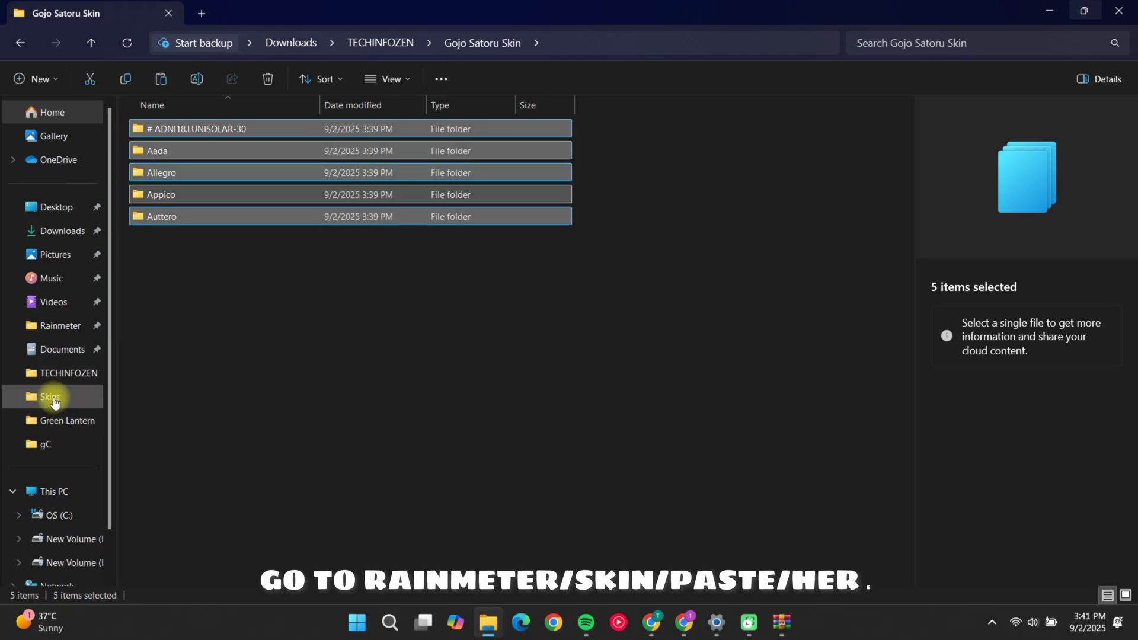
Paste the five copied skin folders into the Skins folder inside the Documents Rainmeter folder.
{"action": "left_click", "coordinate": [59, 327]}
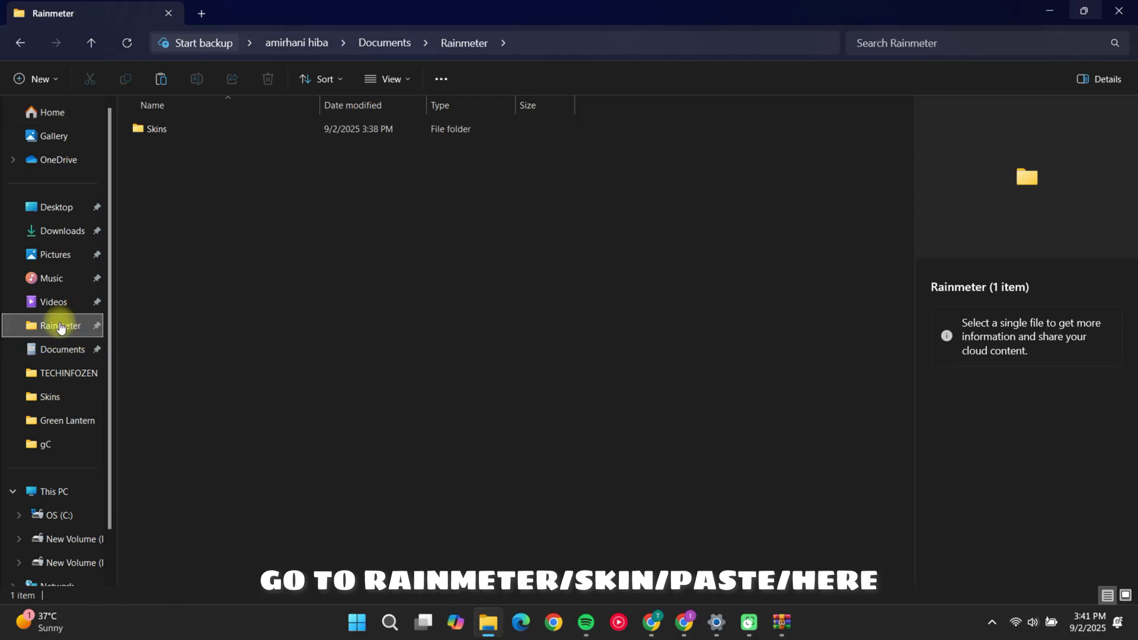
{"action": "double_click", "coordinate": [176, 130]}
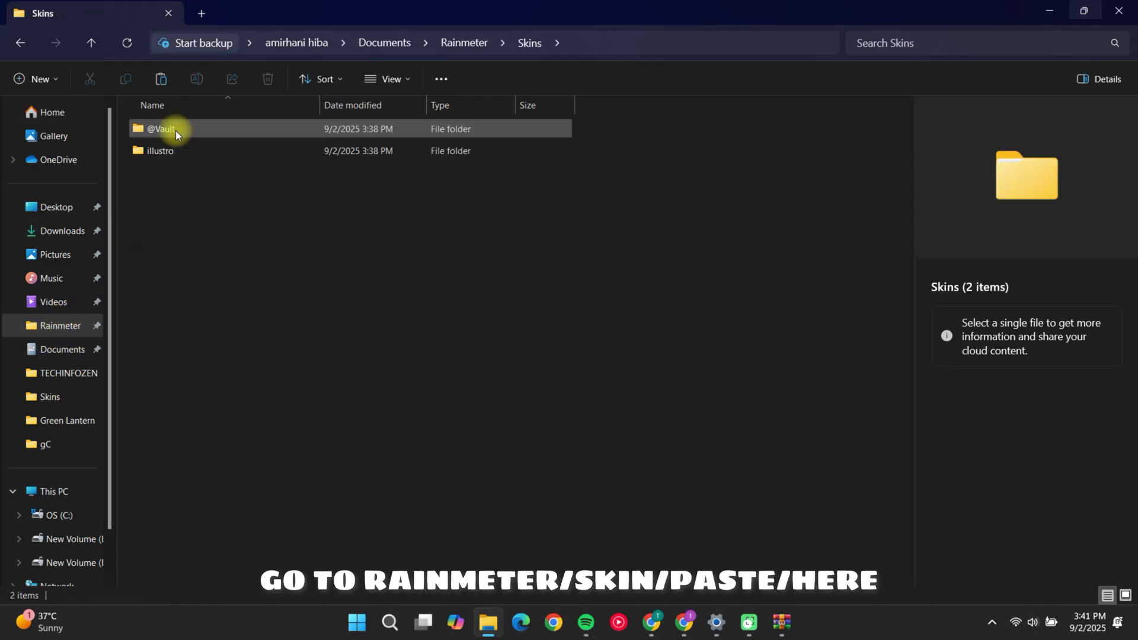
{"action": "right_click", "coordinate": [212, 188]}
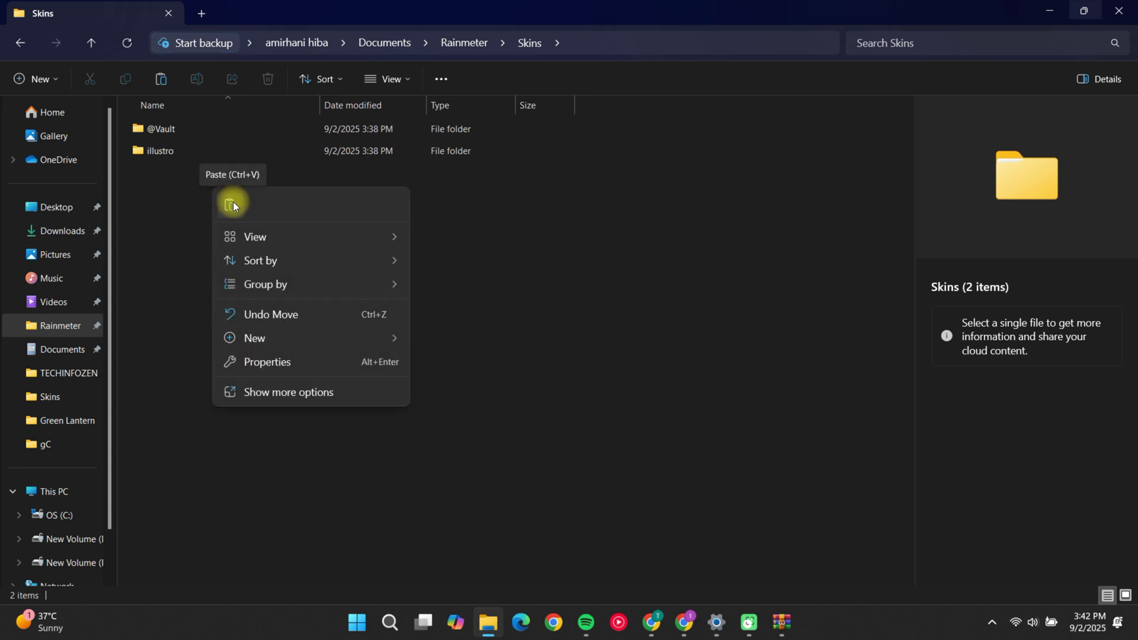
{"action": "left_click", "coordinate": [232, 204]}
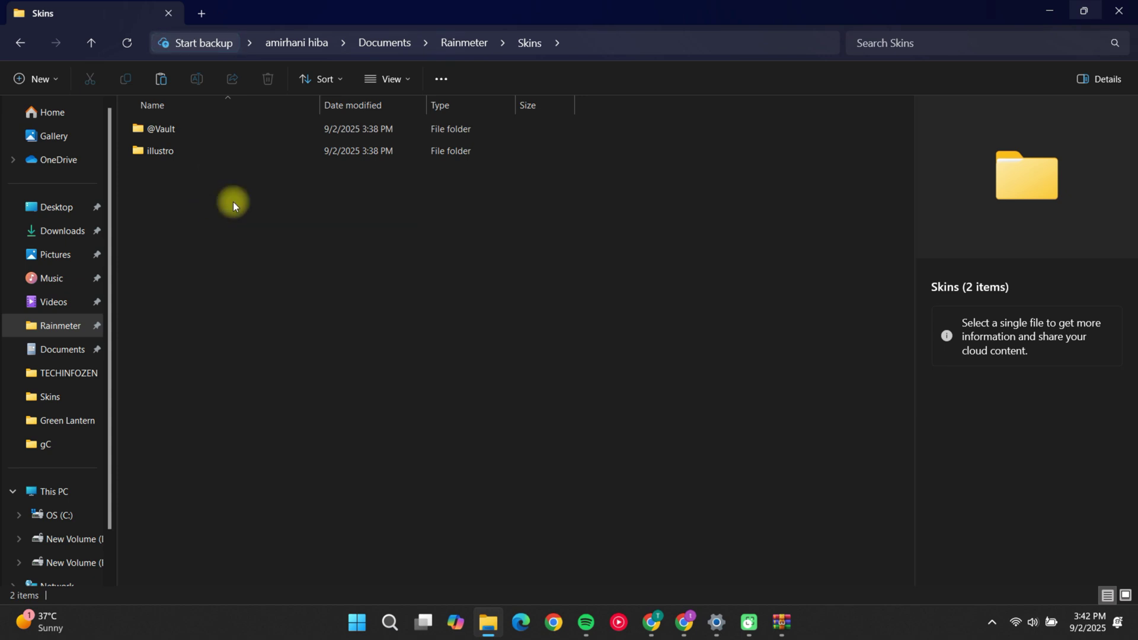
Return to the TECHINFOZEN folder, then close File Explorer and the RoundedTB_R3.1.zip archive window.
{"action": "left_click", "coordinate": [21, 45]}
{"action": "left_click", "coordinate": [20, 45]}
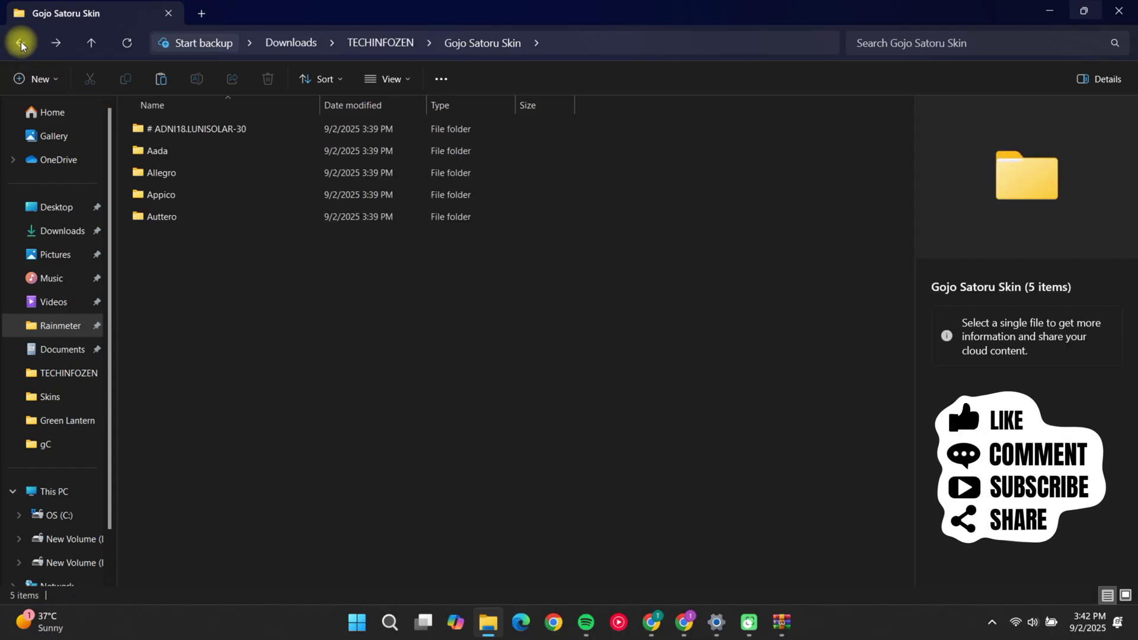
{"action": "left_click", "coordinate": [20, 45]}
{"action": "left_click", "coordinate": [315, 333]}
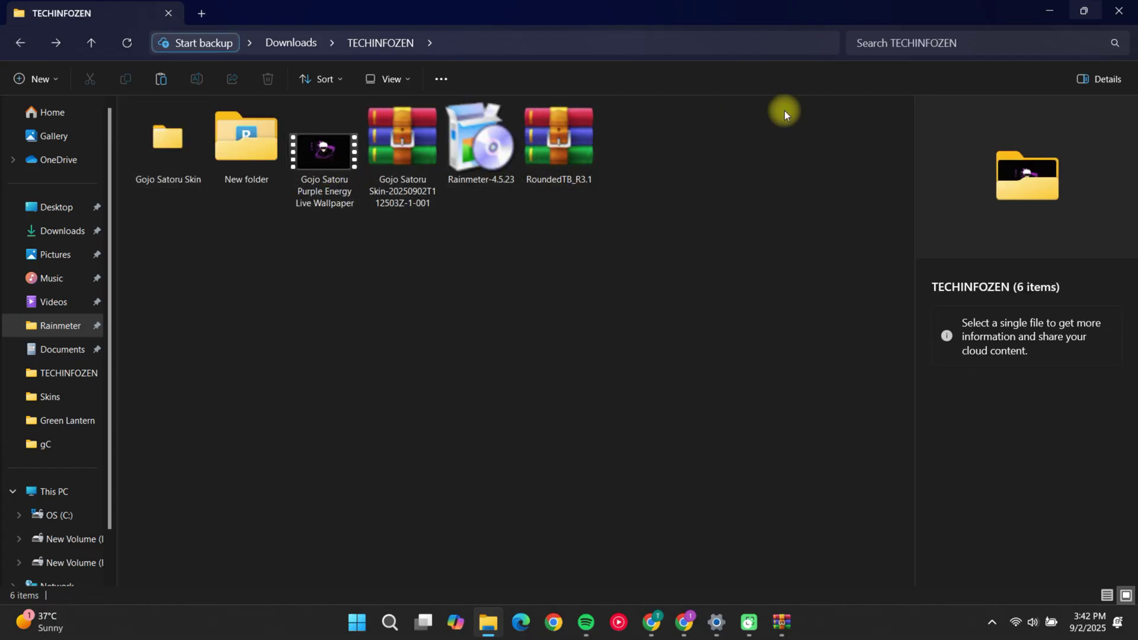
{"action": "left_click", "coordinate": [1119, 11]}
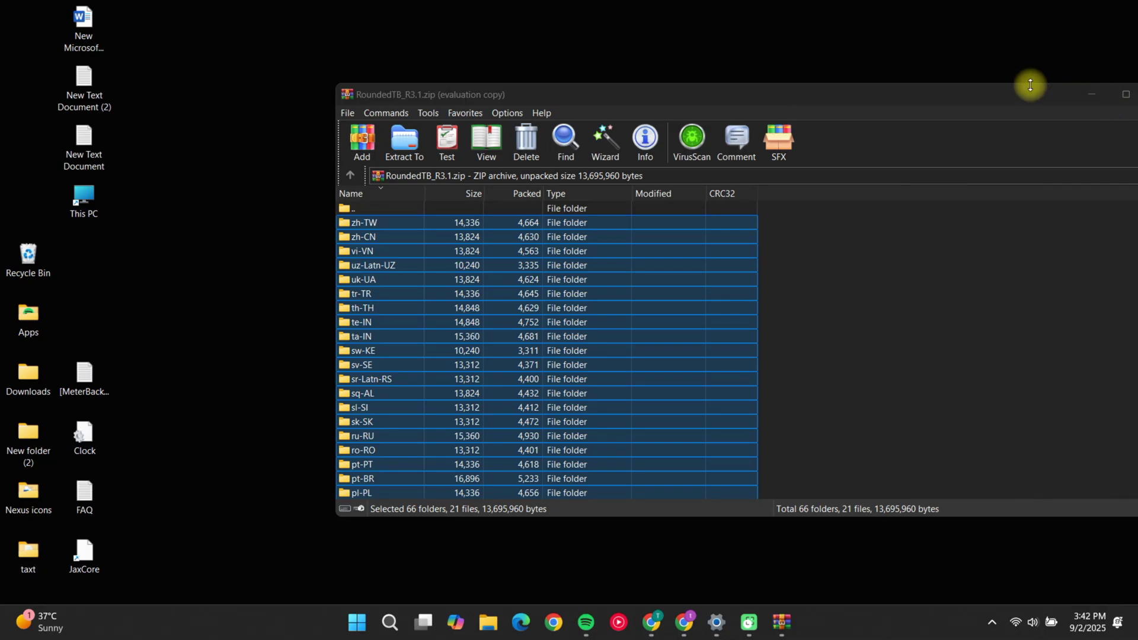
{"action": "left_click_drag", "start_coordinate": [1024, 97], "coordinate": [856, 87]}
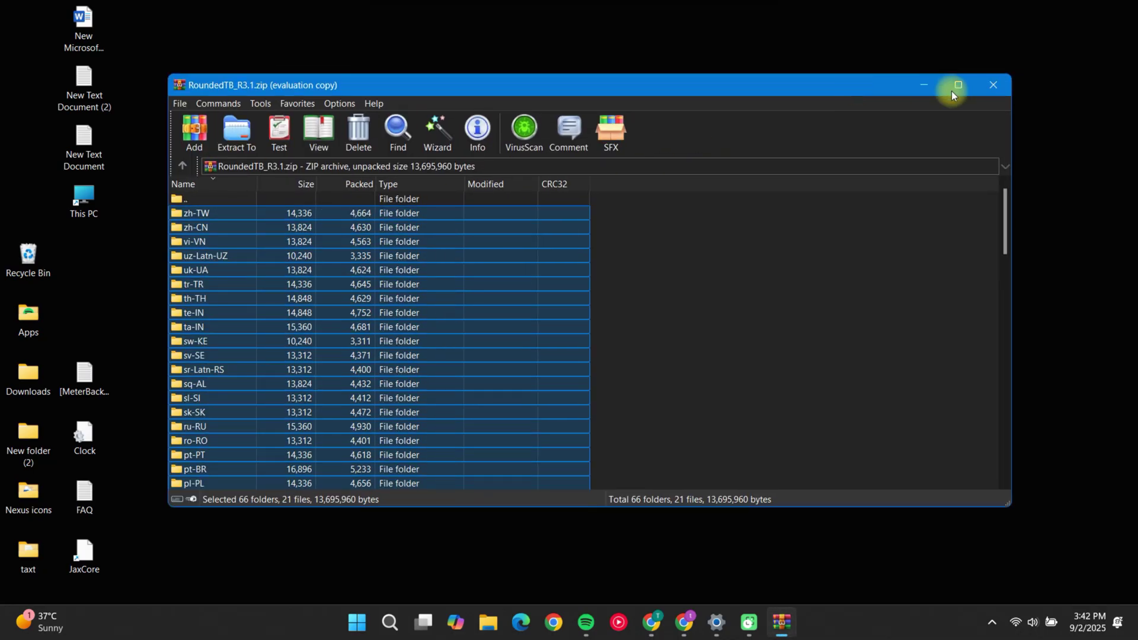
{"action": "left_click", "coordinate": [989, 84]}
Hide all desktop icons through the desktop's view options.
{"action": "right_click", "coordinate": [731, 144]}
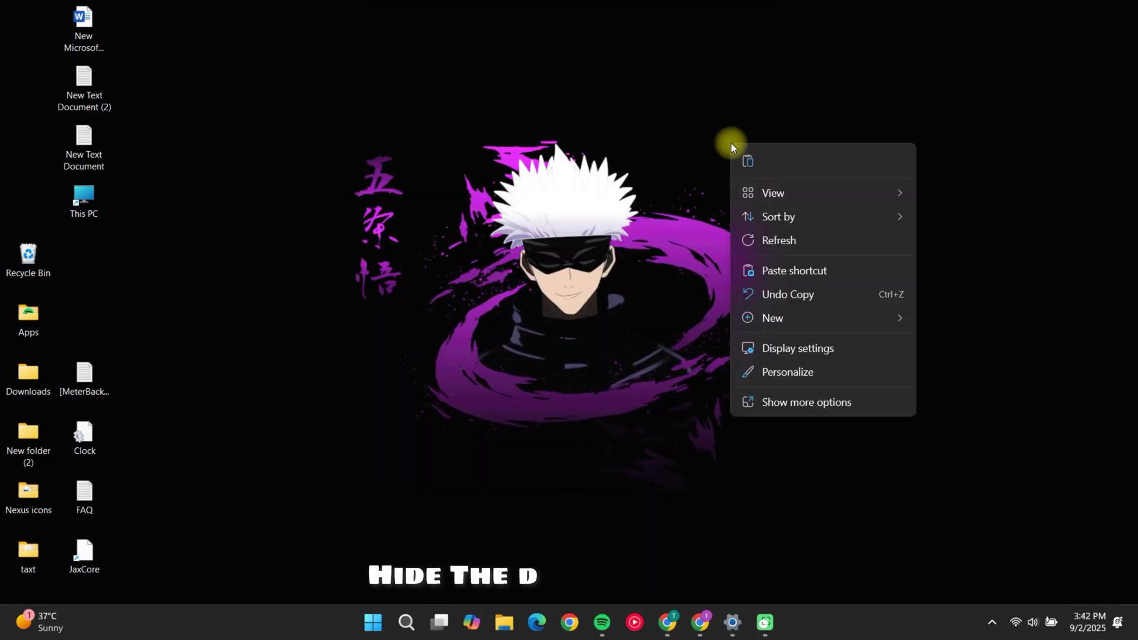
{"action": "mouse_move", "coordinate": [806, 197]}
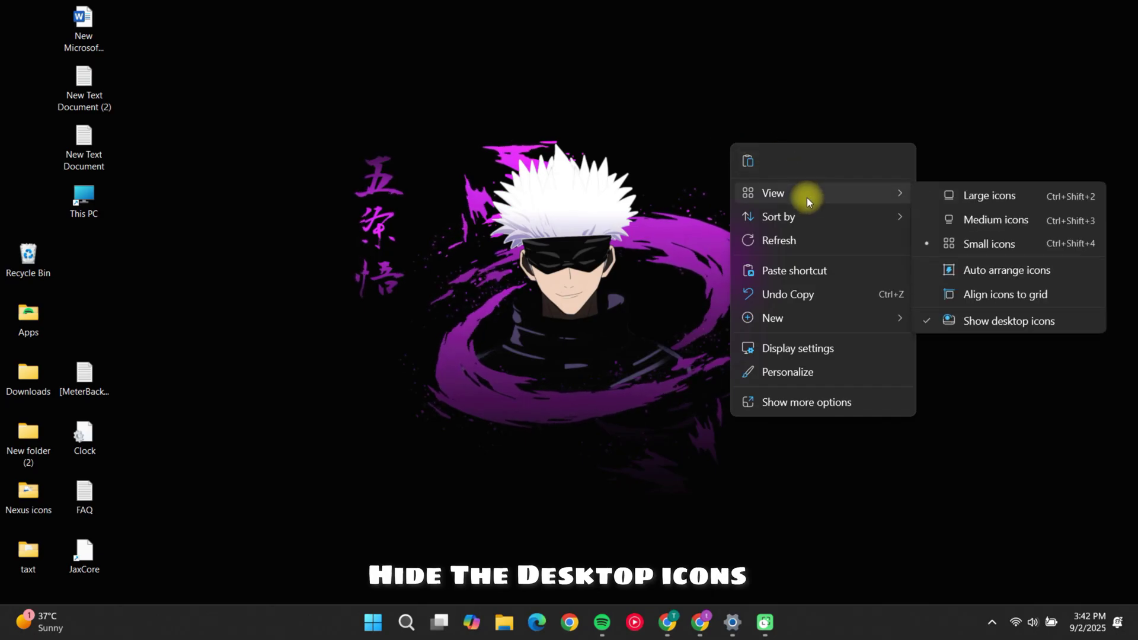
{"action": "left_click", "coordinate": [951, 321]}
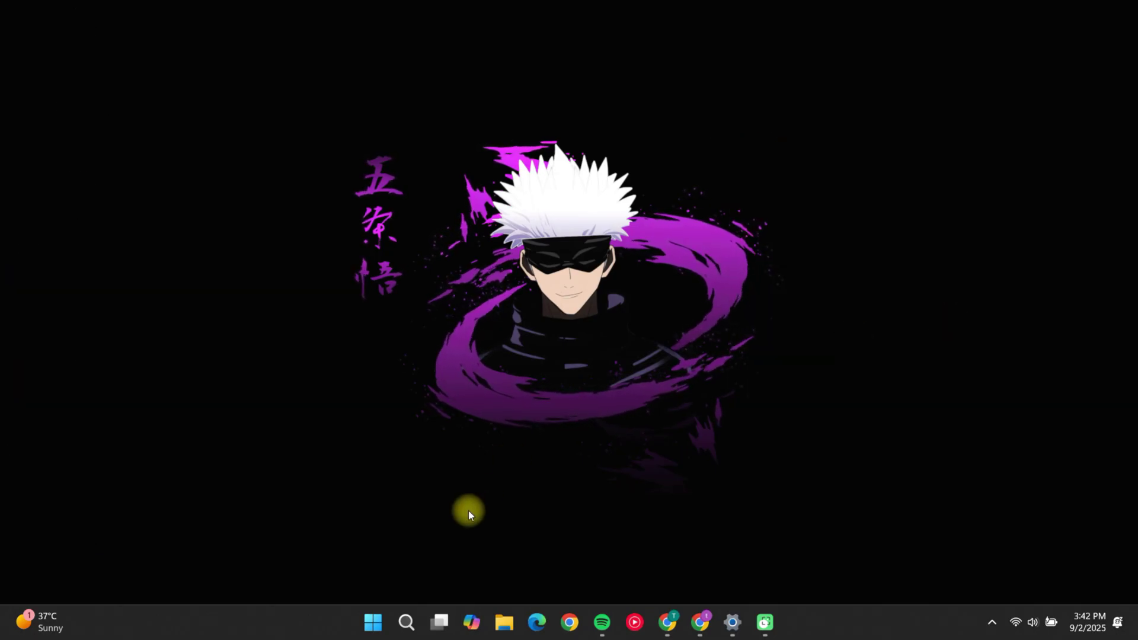
Turn off Widgets in the Windows taskbar personalization settings and close Settings.
{"action": "left_click", "coordinate": [735, 621]}
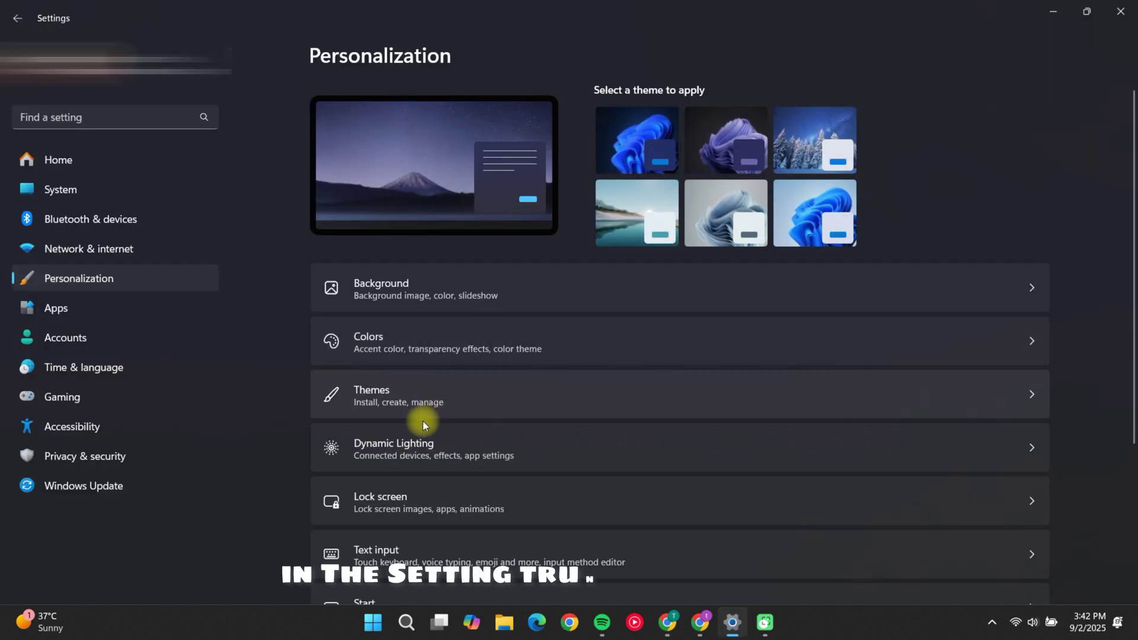
{"action": "scroll", "coordinate": [479, 458], "scroll_direction": "down", "scroll_amount": 3}
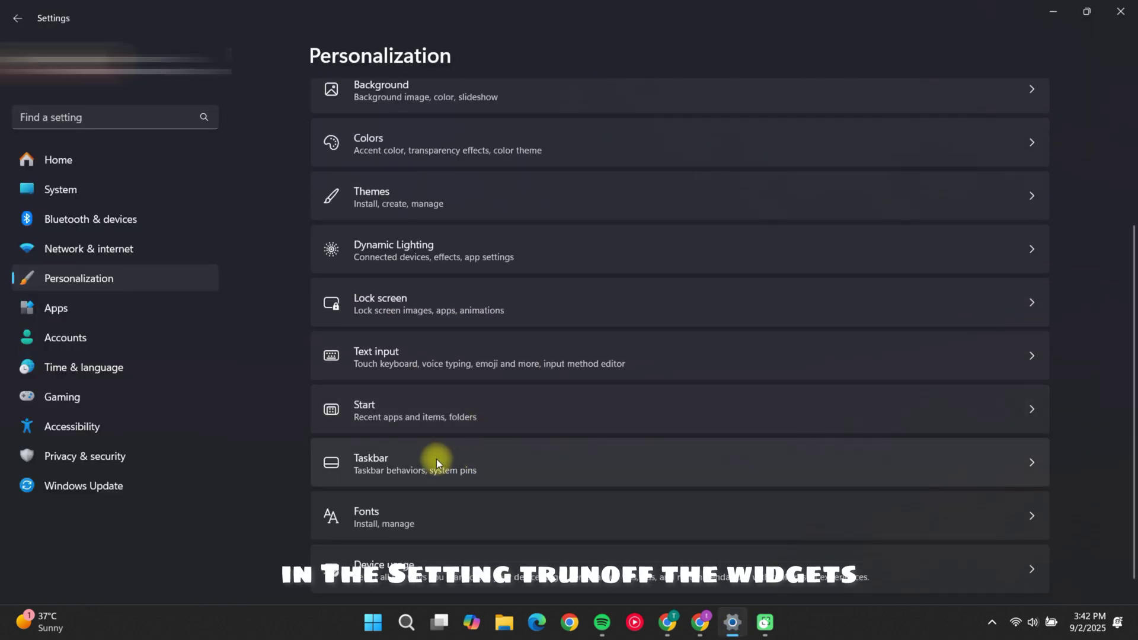
{"action": "left_click", "coordinate": [436, 459]}
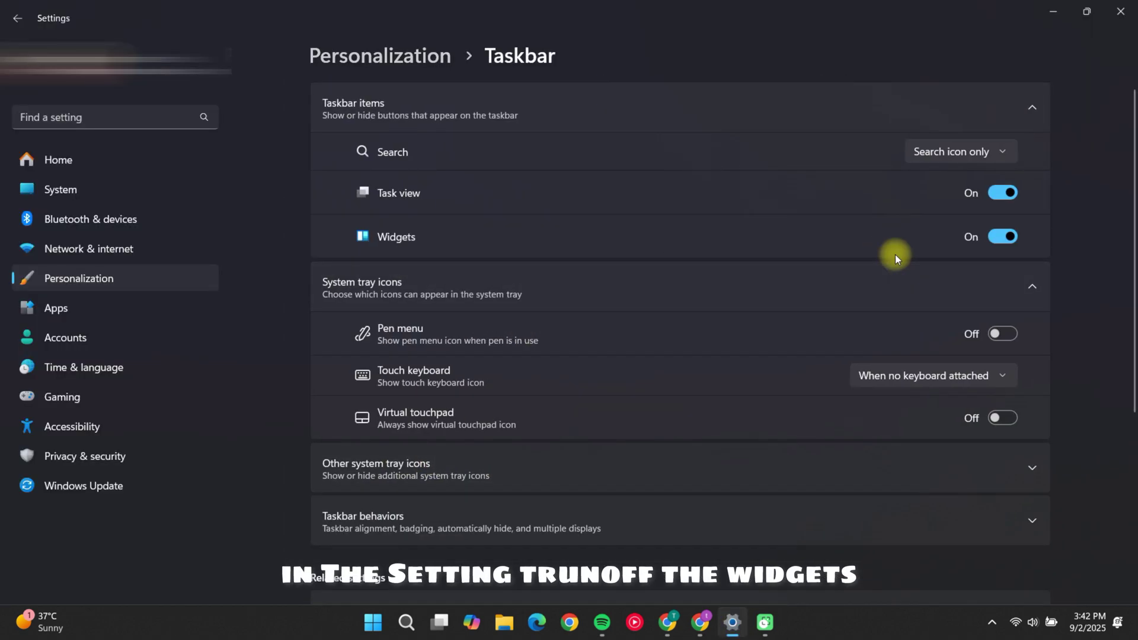
{"action": "left_click", "coordinate": [998, 237]}
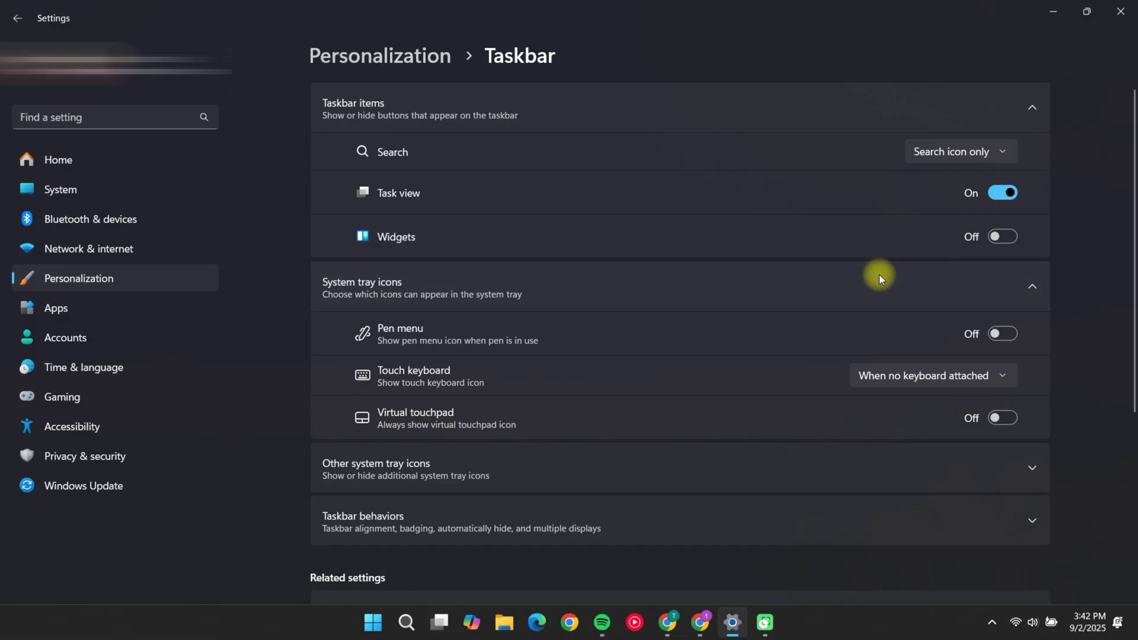
{"action": "scroll", "coordinate": [804, 321], "scroll_direction": "down", "scroll_amount": 1}
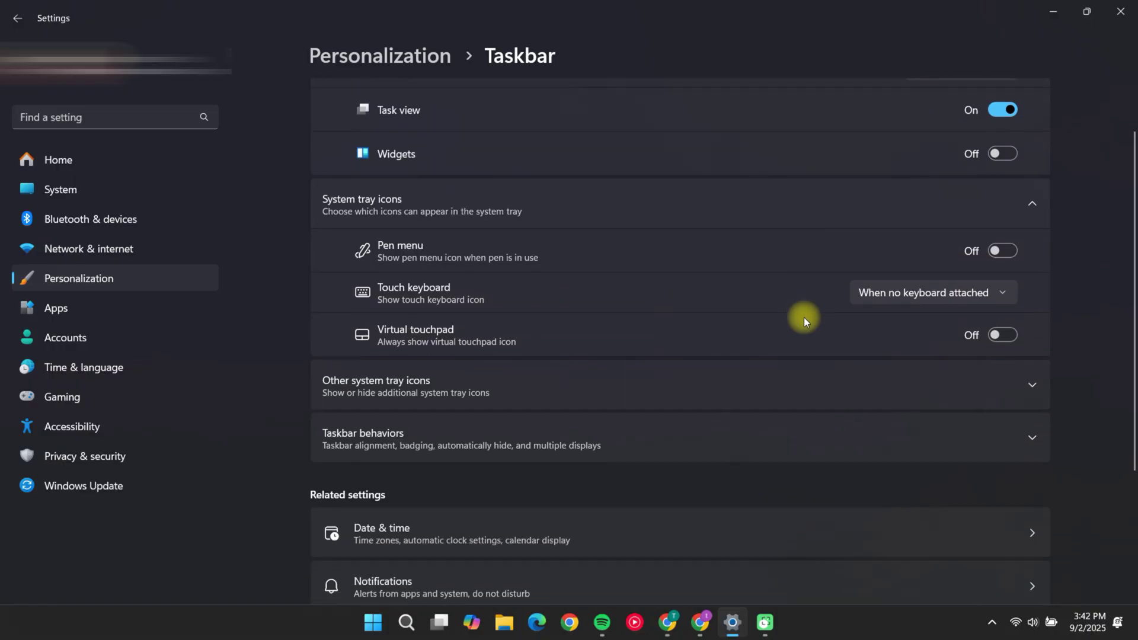
{"action": "left_click", "coordinate": [1122, 19]}
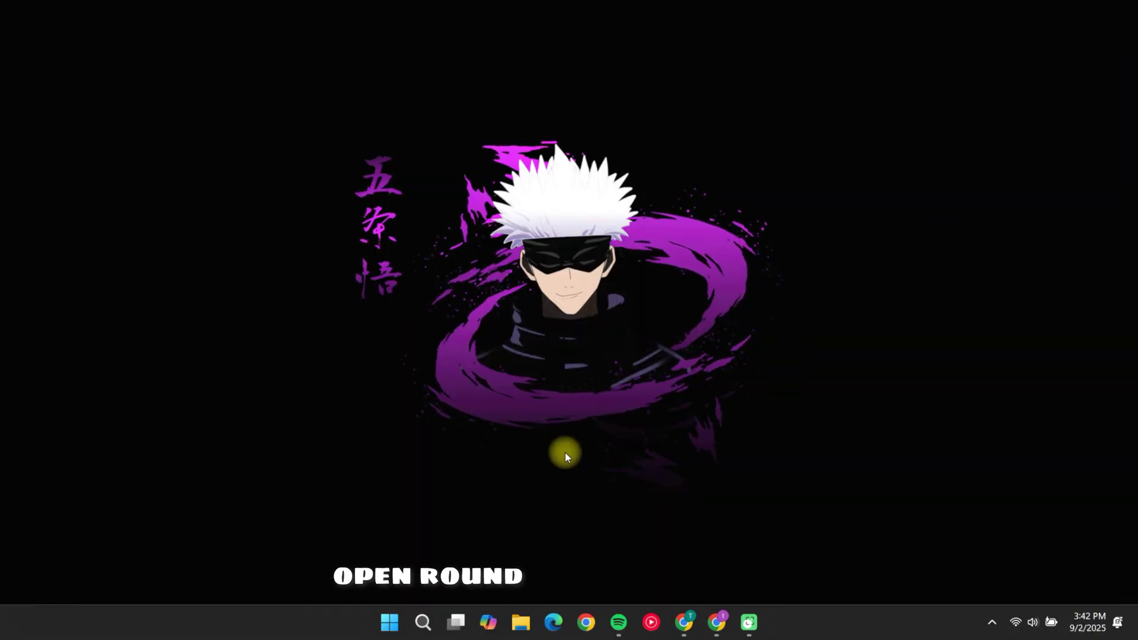
Find and launch RoundedTB, and show its settings window from the hidden system tray apps.
{"action": "type", "text": "r"}
{"action": "type", "text": "o"}
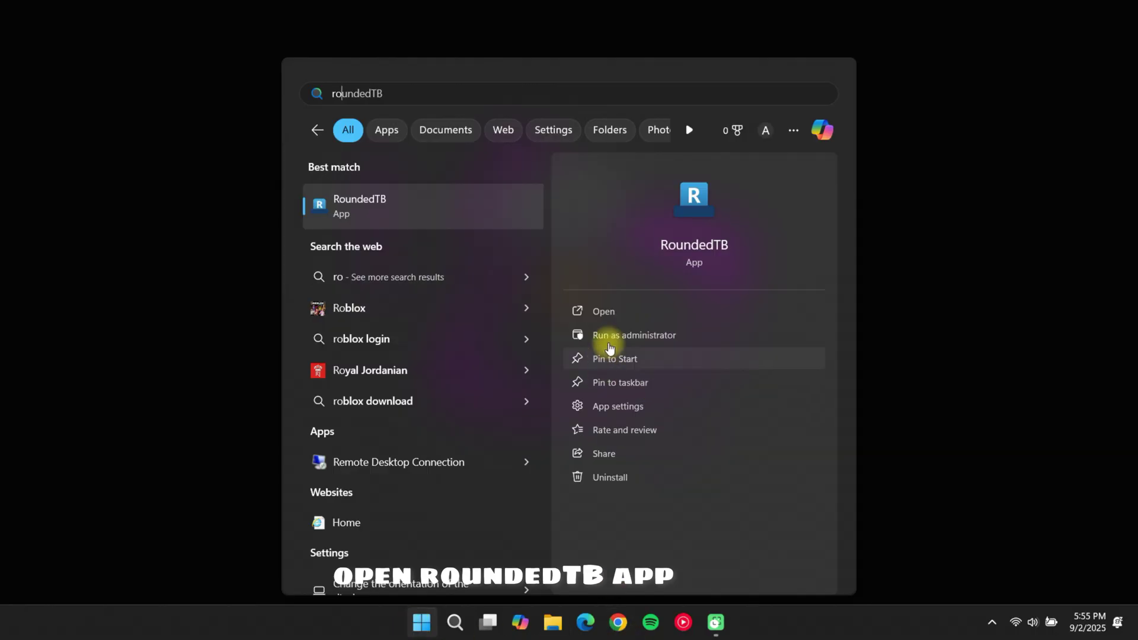
{"action": "left_click", "coordinate": [643, 312]}
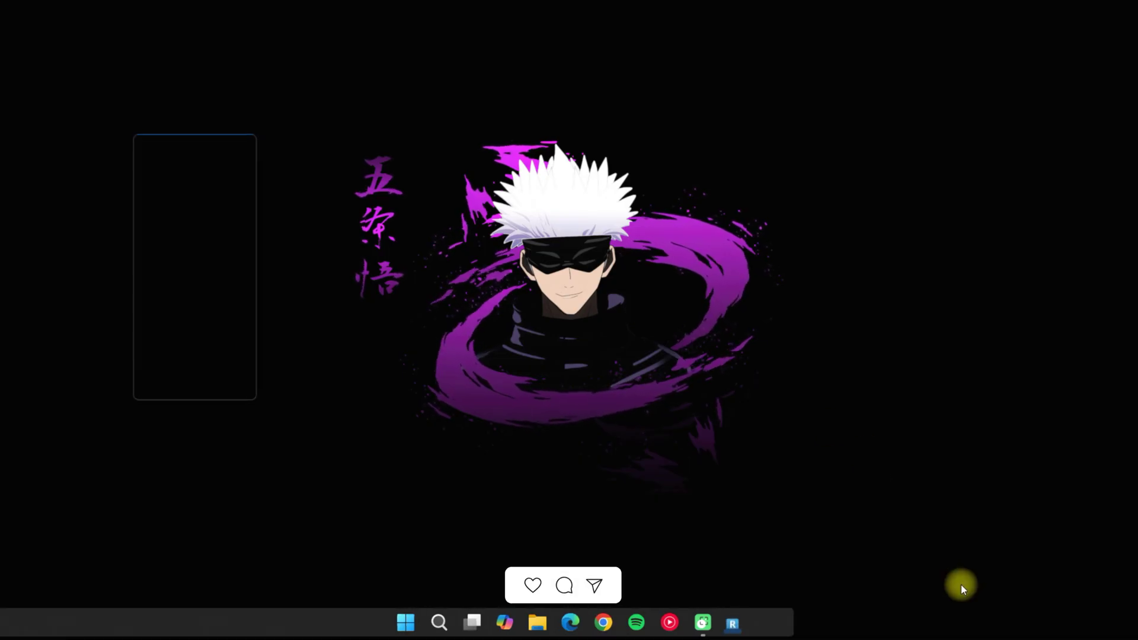
{"action": "left_click", "coordinate": [993, 625]}
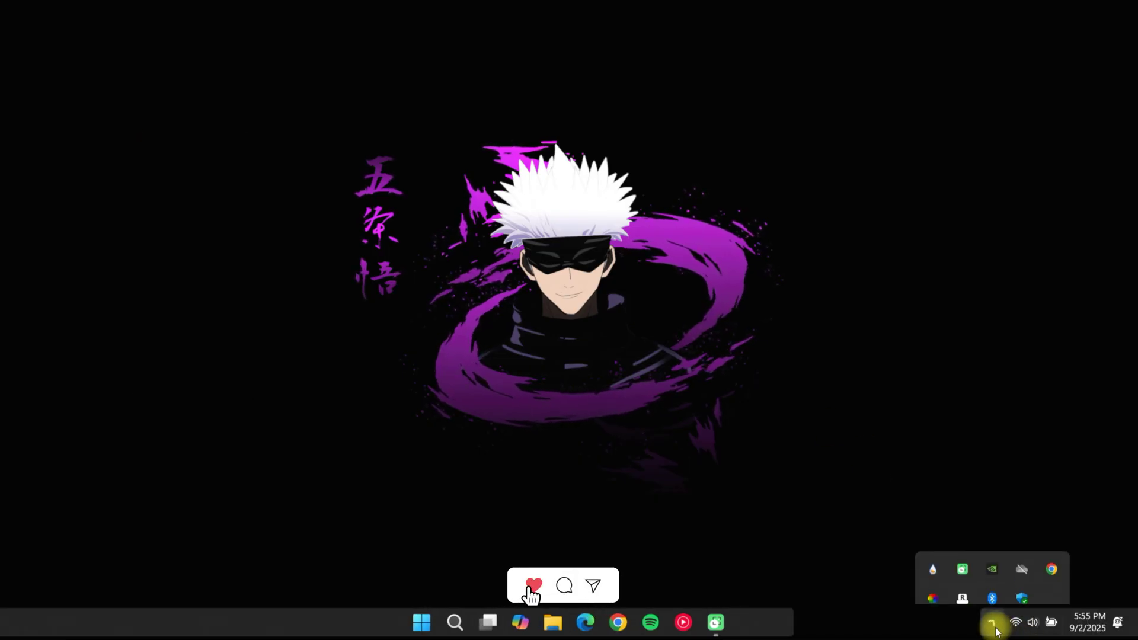
{"action": "right_click", "coordinate": [963, 578]}
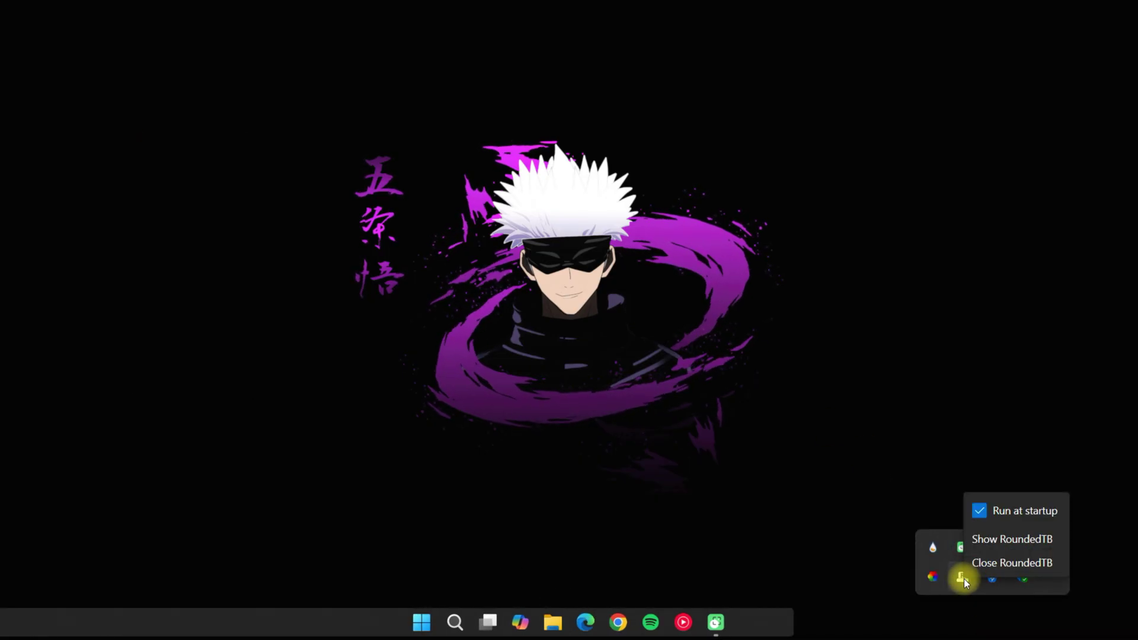
{"action": "left_click", "coordinate": [989, 539]}
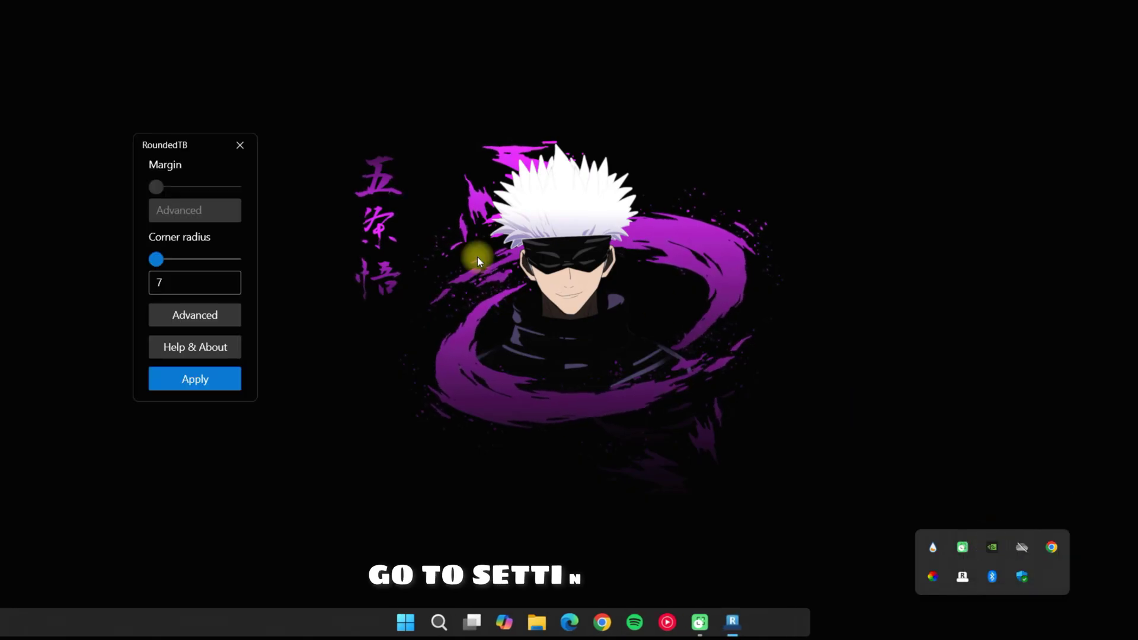
Apply RoundedTB's advanced settings with top and bottom margins of 5 and outer and inner margins of -170, and close its window.
{"action": "left_click", "coordinate": [238, 315]}
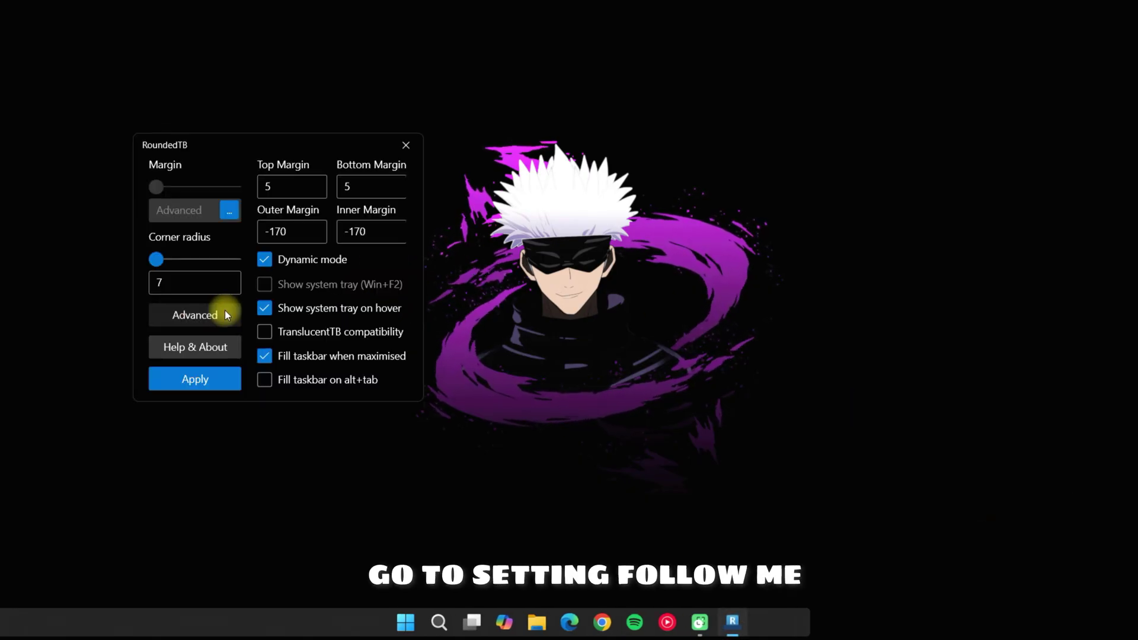
{"action": "left_click", "coordinate": [284, 188]}
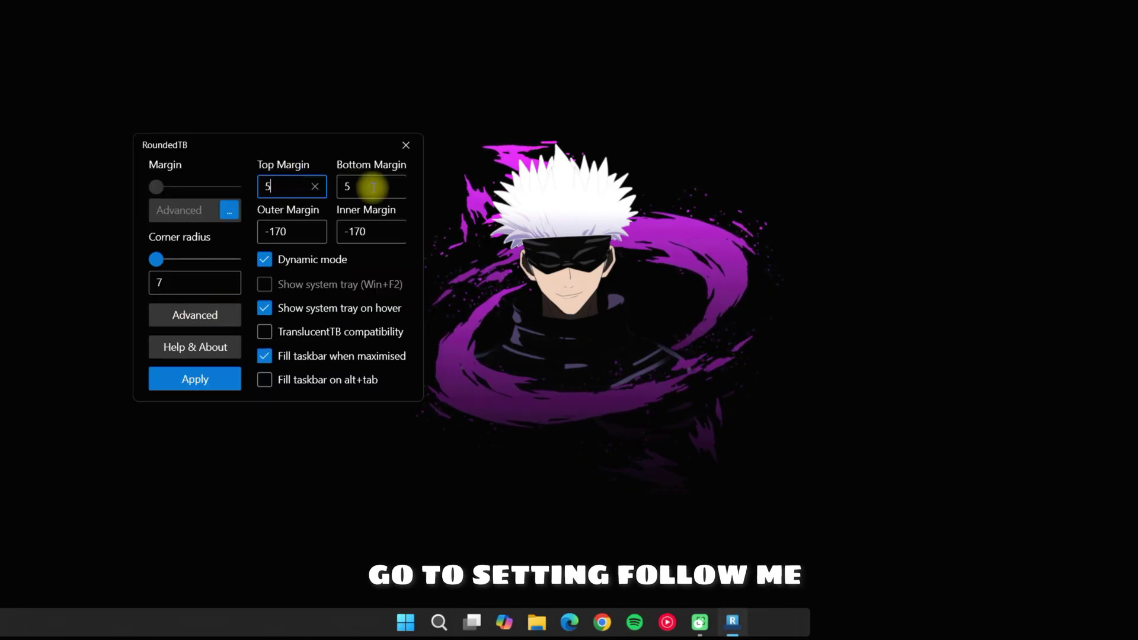
{"action": "left_click", "coordinate": [382, 187]}
{"action": "left_click", "coordinate": [380, 225]}
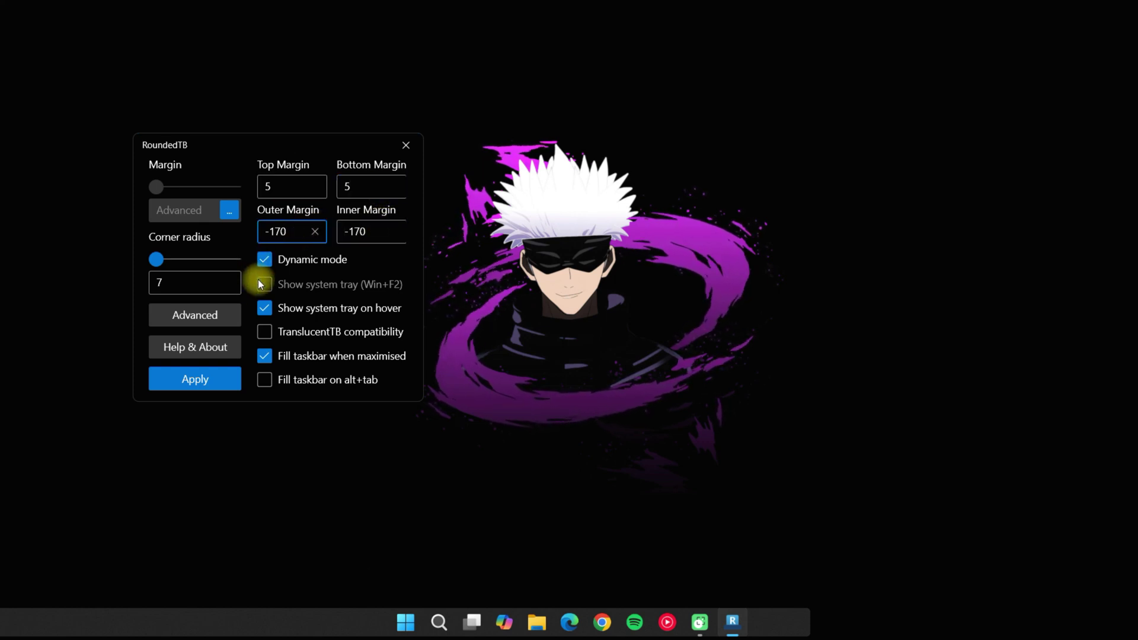
{"action": "left_click", "coordinate": [211, 383]}
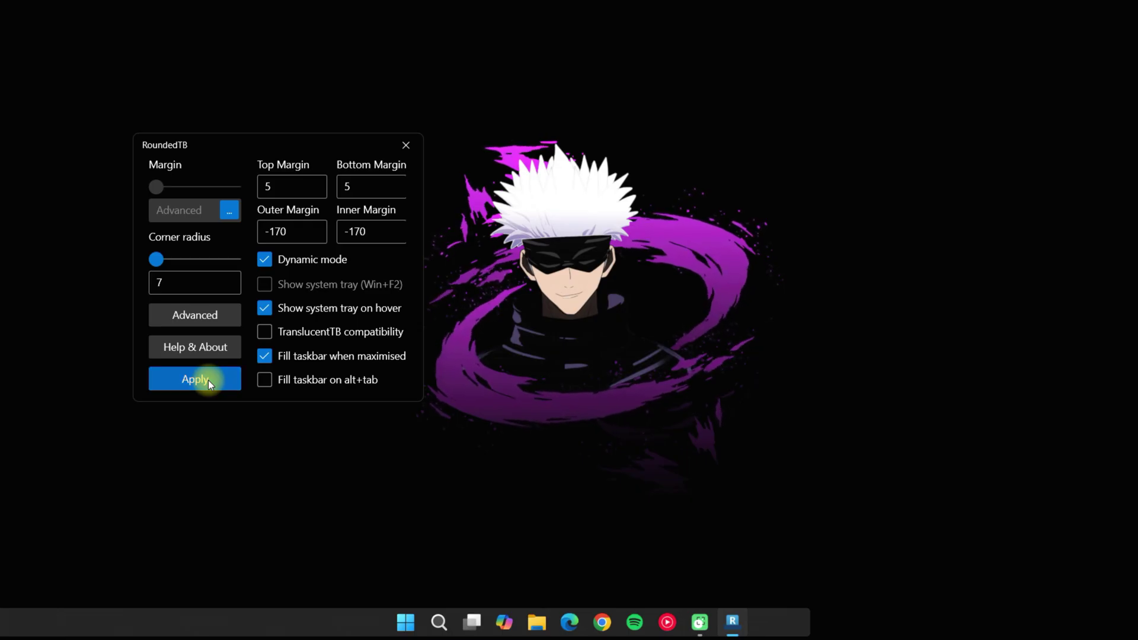
{"action": "left_click", "coordinate": [406, 147]}
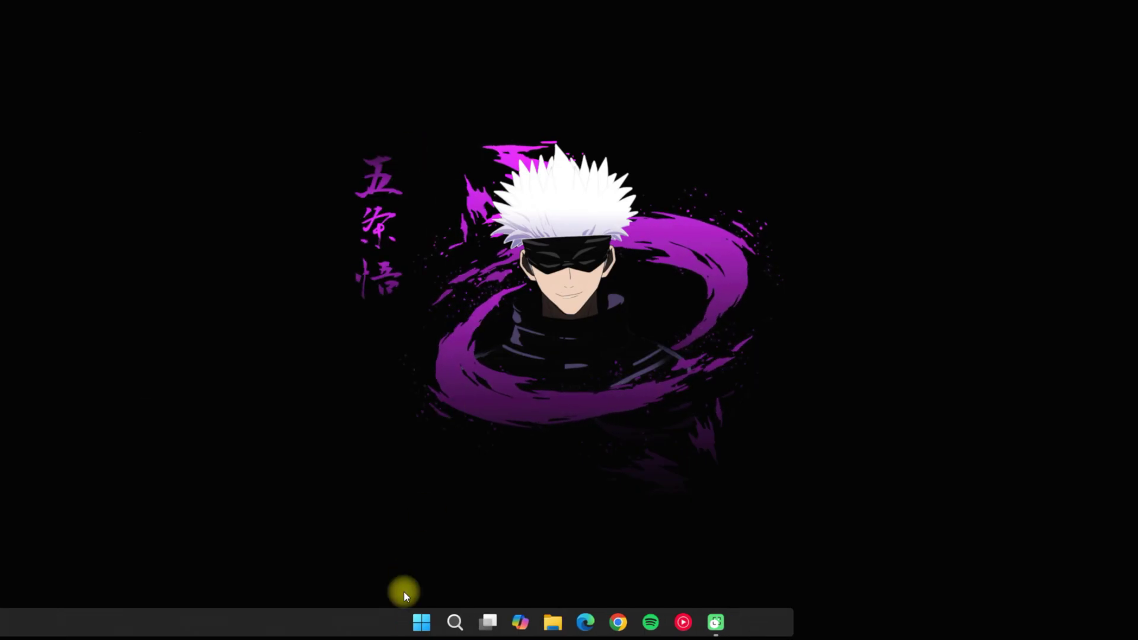
Find and launch TranslucentTB and use the Clear taskbar style for its Desktop state.
{"action": "left_click", "coordinate": [420, 622]}
{"action": "type", "text": "tr"}
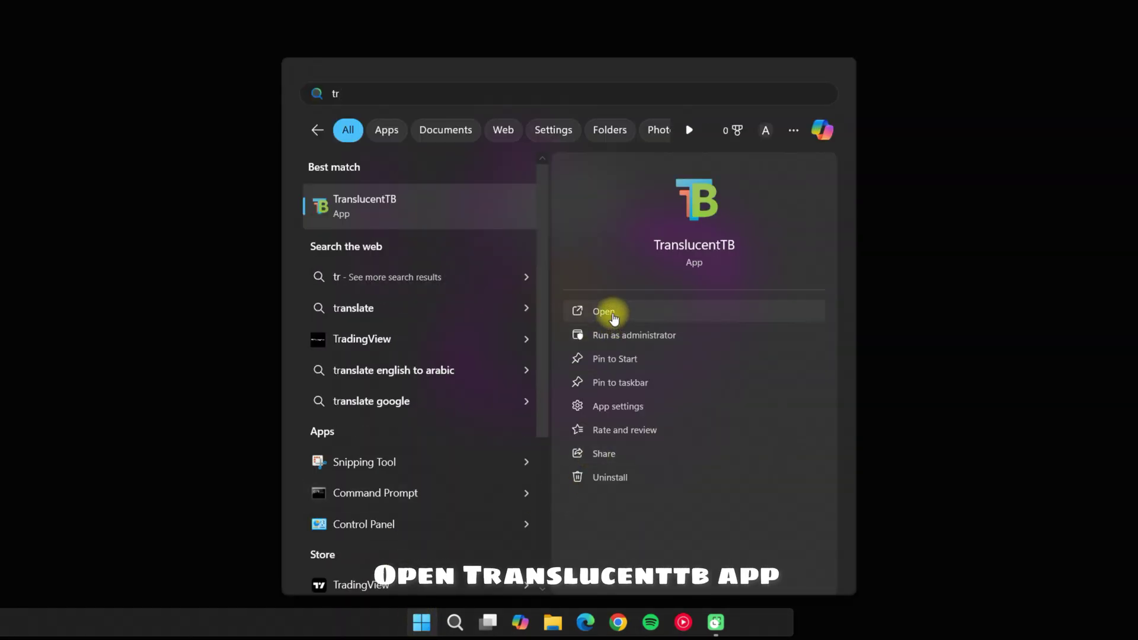
{"action": "left_click", "coordinate": [613, 318]}
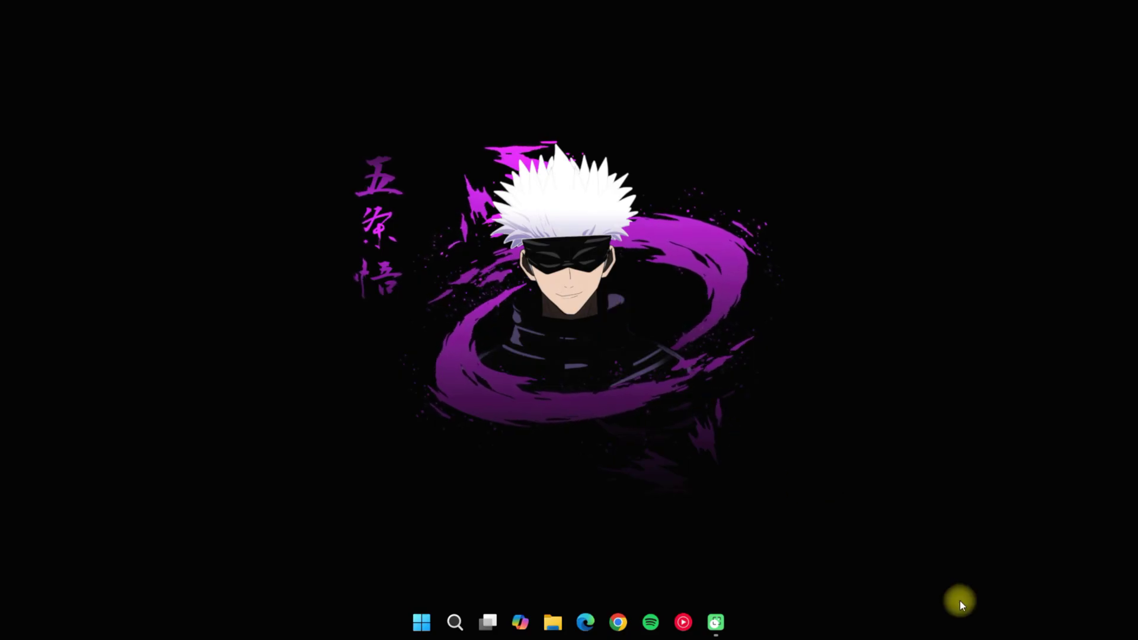
{"action": "left_click", "coordinate": [993, 625]}
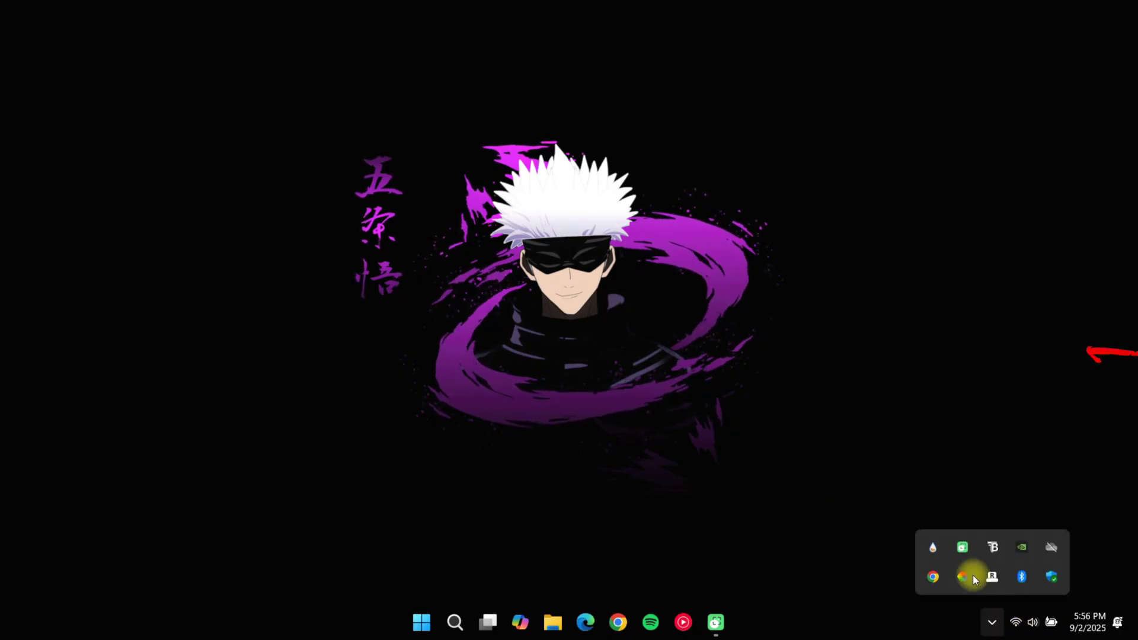
{"action": "right_click", "coordinate": [997, 549]}
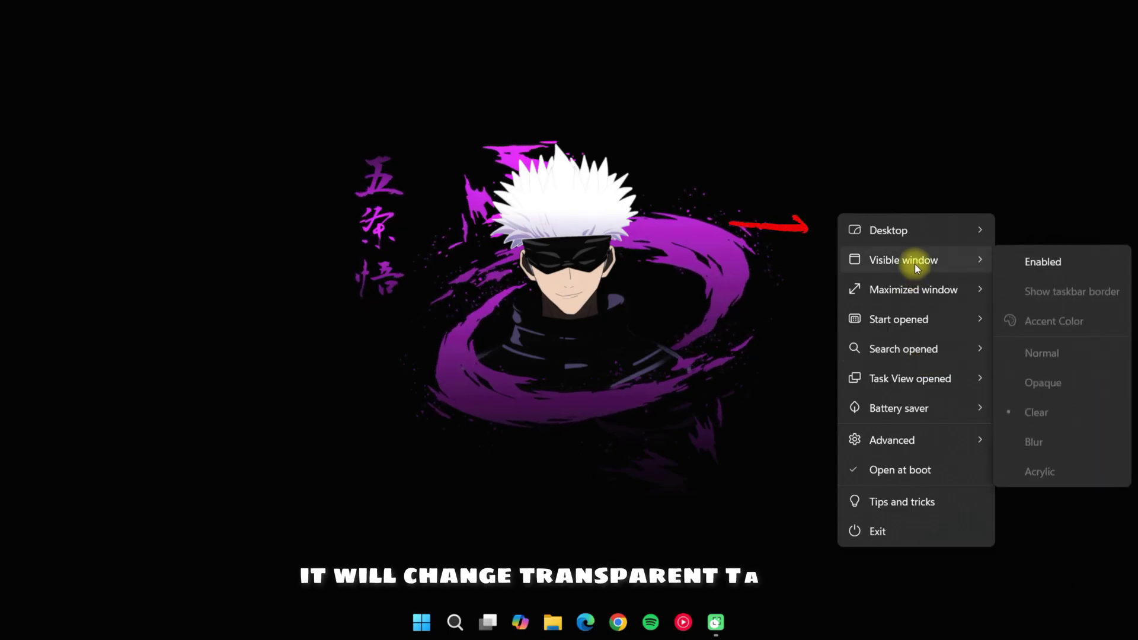
{"action": "mouse_move", "coordinate": [919, 232]}
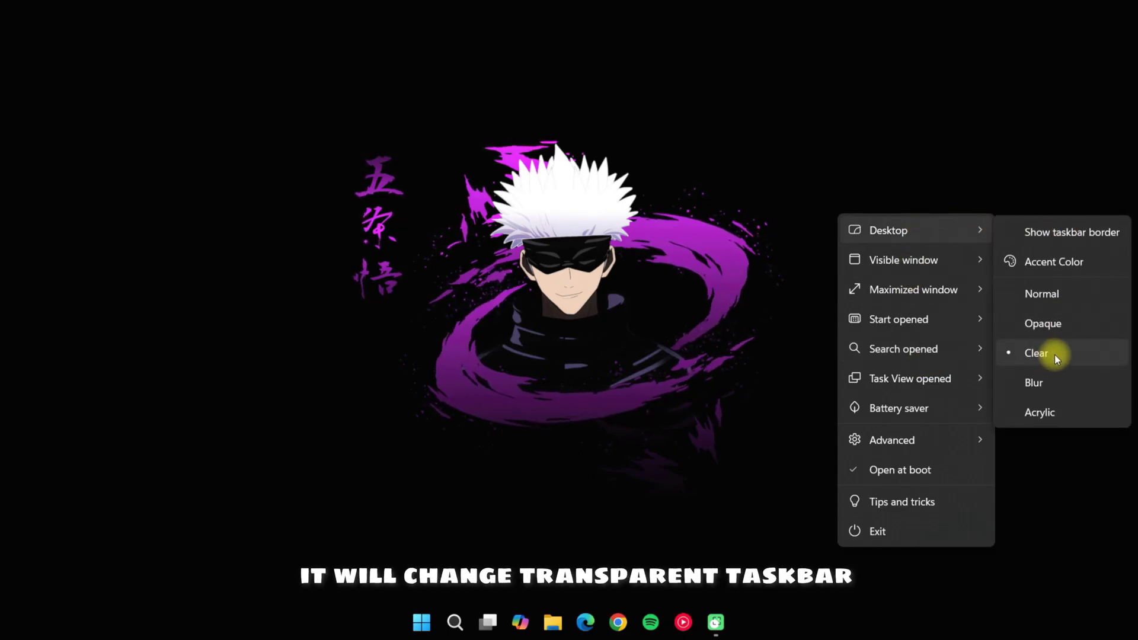
{"action": "left_click", "coordinate": [1047, 458]}
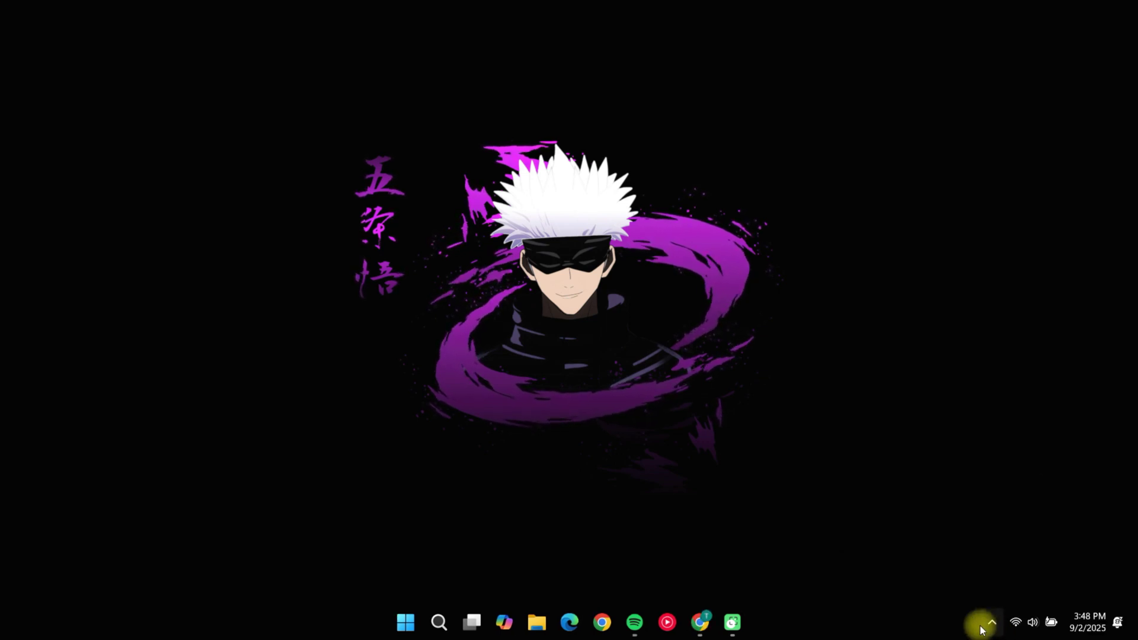
Open the Manage Rainmeter window from the hidden tray apps, refresh all skins, and place the window clear of the desktop's upper-left area.
{"action": "left_click", "coordinate": [994, 623]}
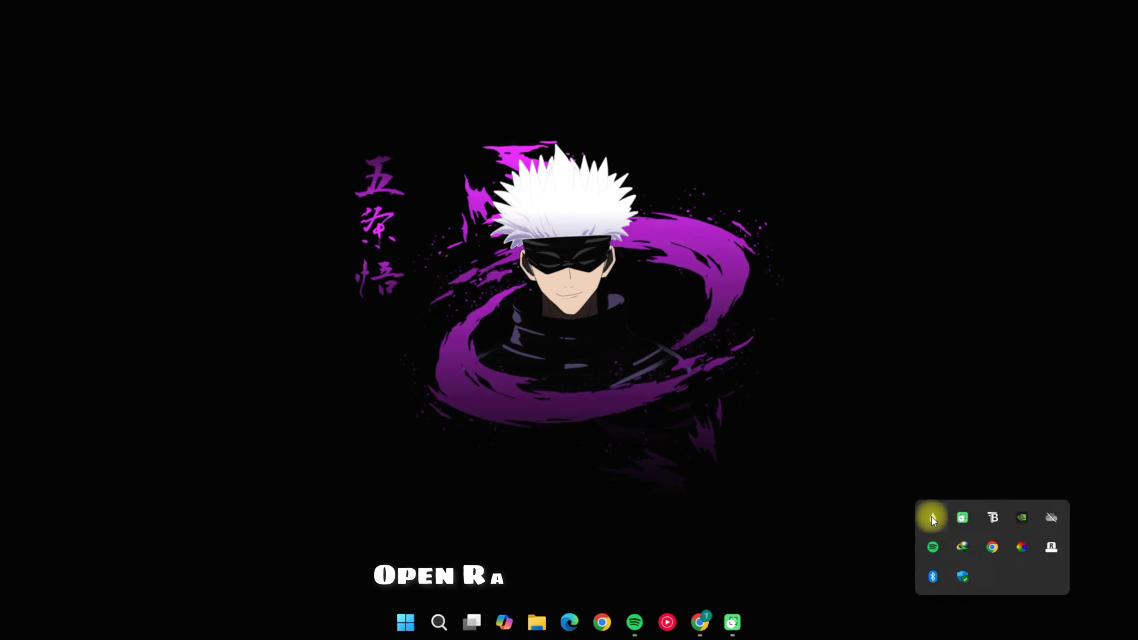
{"action": "right_click", "coordinate": [932, 518]}
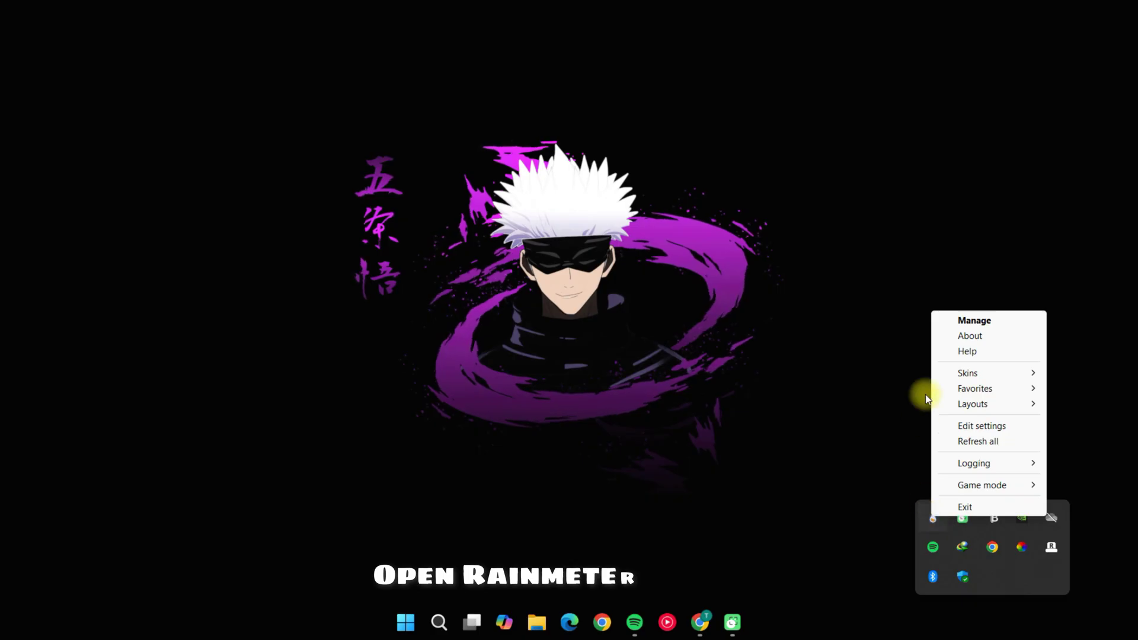
{"action": "left_click", "coordinate": [981, 325]}
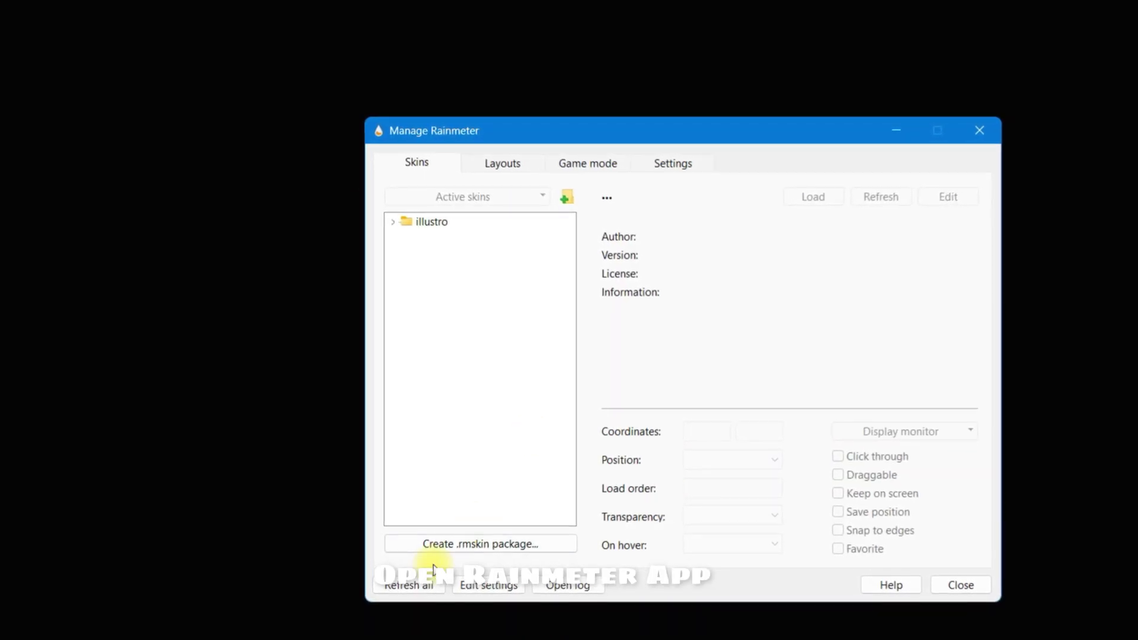
{"action": "left_click", "coordinate": [407, 578]}
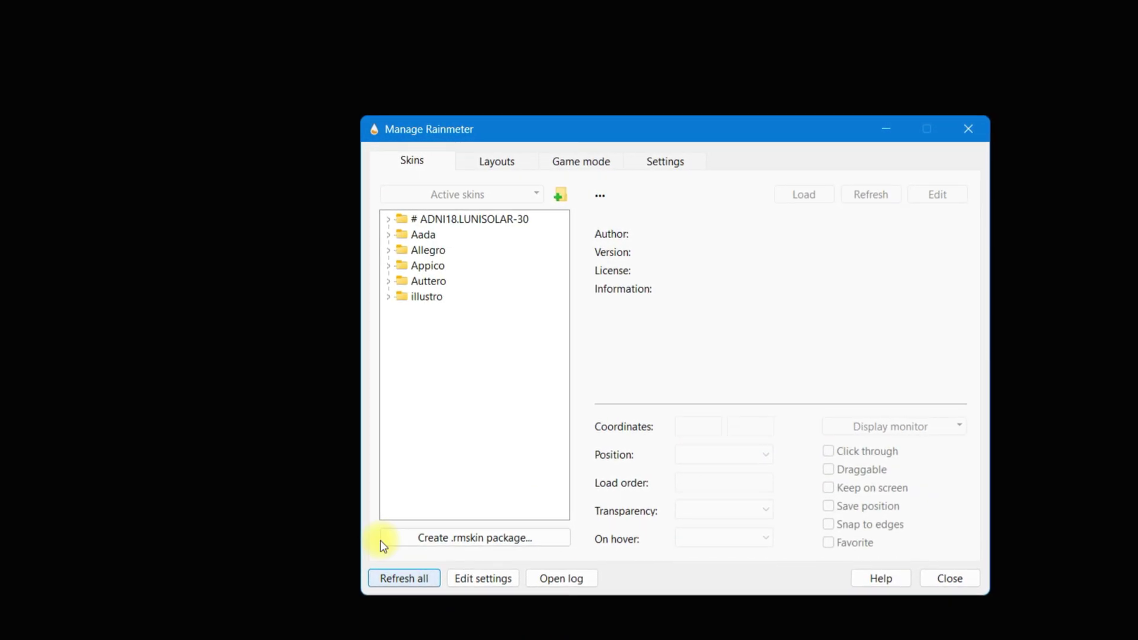
{"action": "left_click_drag", "start_coordinate": [618, 129], "coordinate": [909, 148]}
Load the ADNI18.LUNISOLAR-30.ini skin from the # ADNI18.LUNISOLAR-30 folder.
{"action": "left_click", "coordinate": [677, 236]}
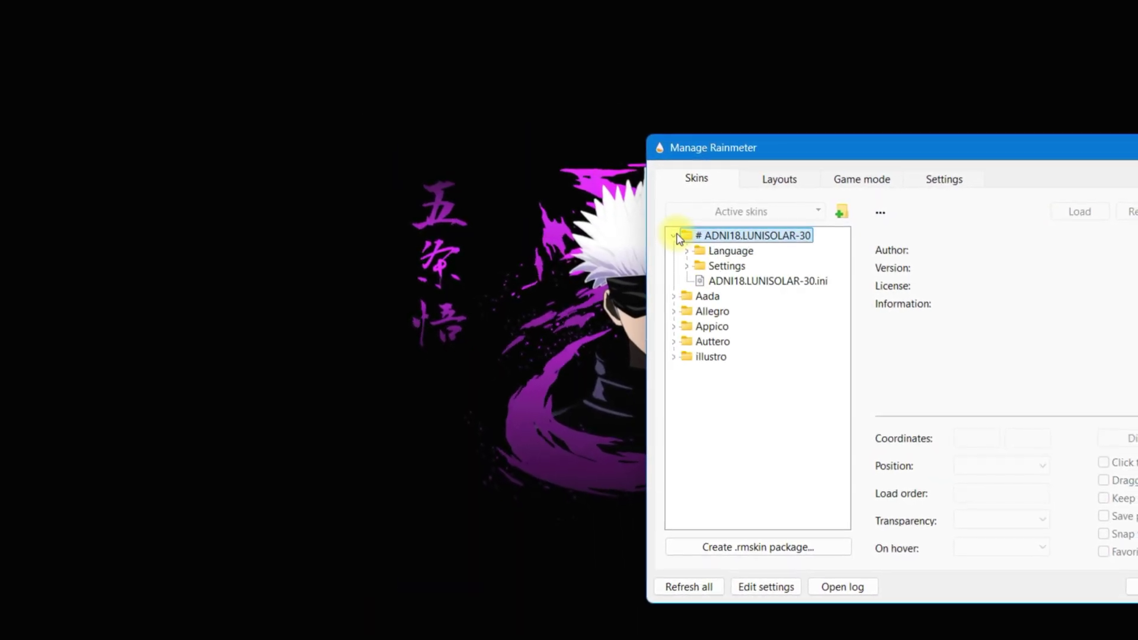
{"action": "left_click", "coordinate": [706, 280]}
{"action": "right_click", "coordinate": [715, 282]}
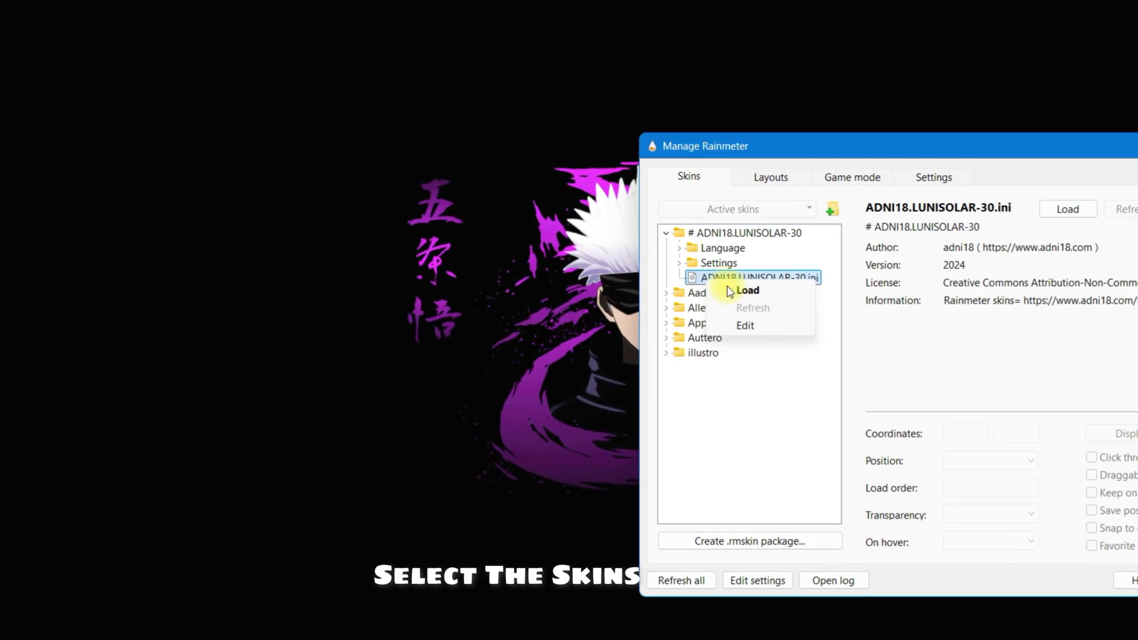
{"action": "left_click", "coordinate": [735, 290]}
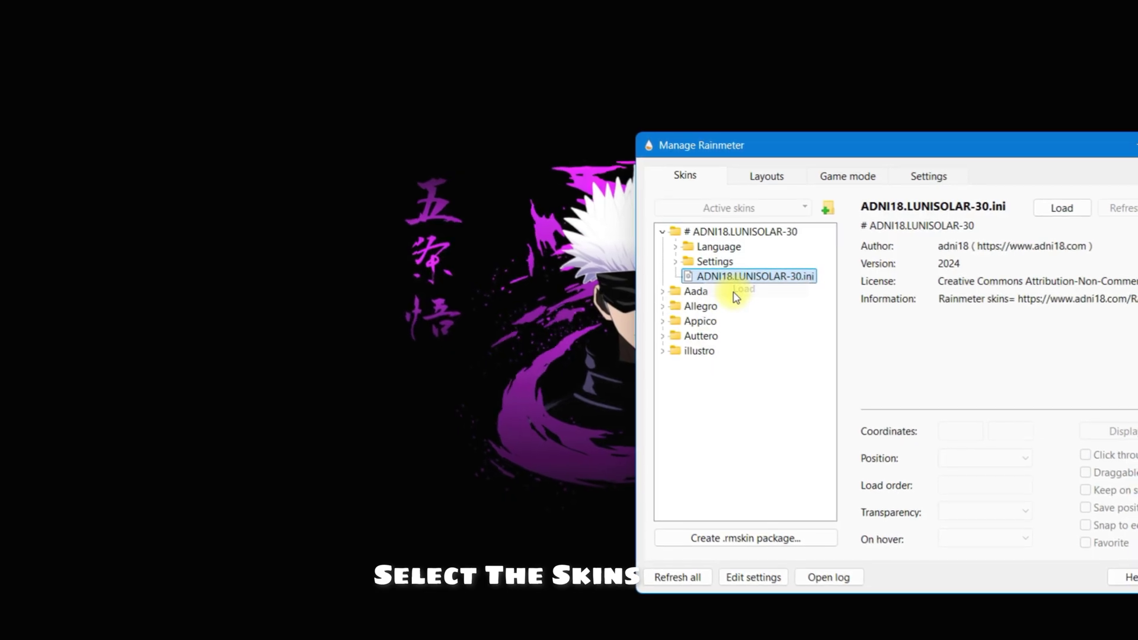
Load the Date.ini skin from the Date folder of Aada.
{"action": "left_click", "coordinate": [661, 290]}
{"action": "left_click", "coordinate": [670, 304]}
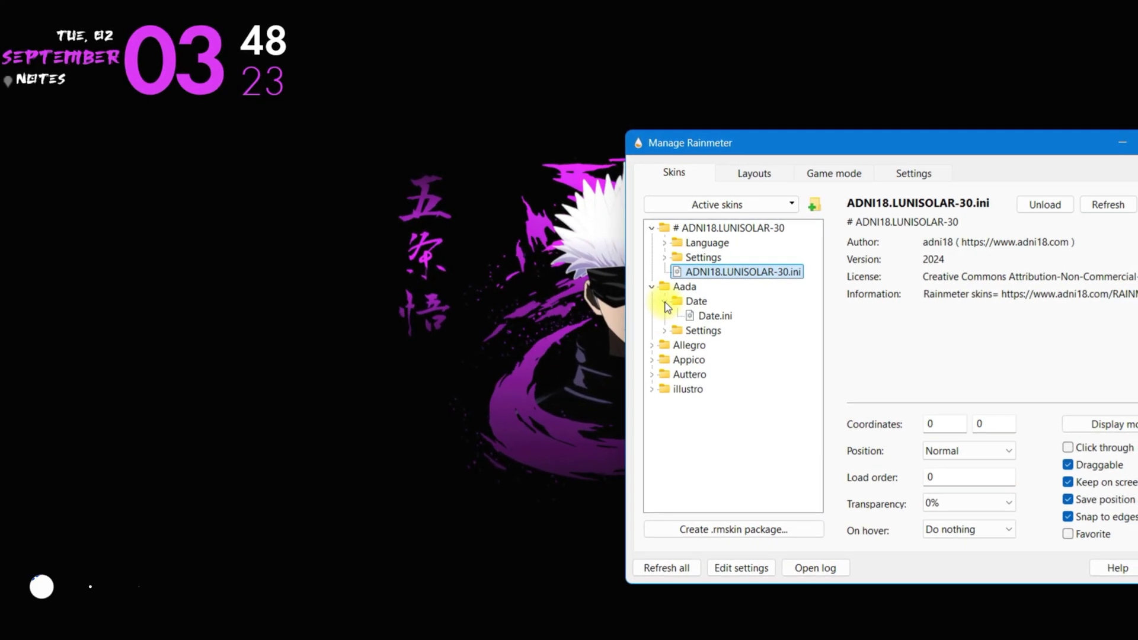
{"action": "left_click", "coordinate": [716, 315]}
{"action": "right_click", "coordinate": [717, 315]}
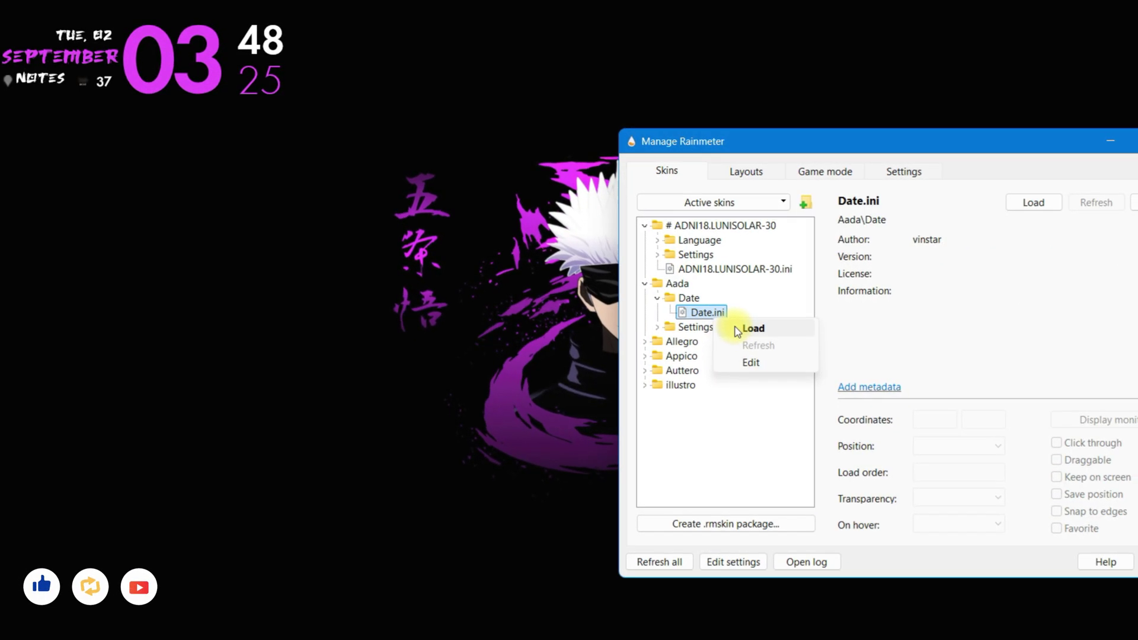
{"action": "left_click", "coordinate": [737, 328]}
Load the Links.ini skin from the Links folder of Allegro.
{"action": "left_click", "coordinate": [644, 341]}
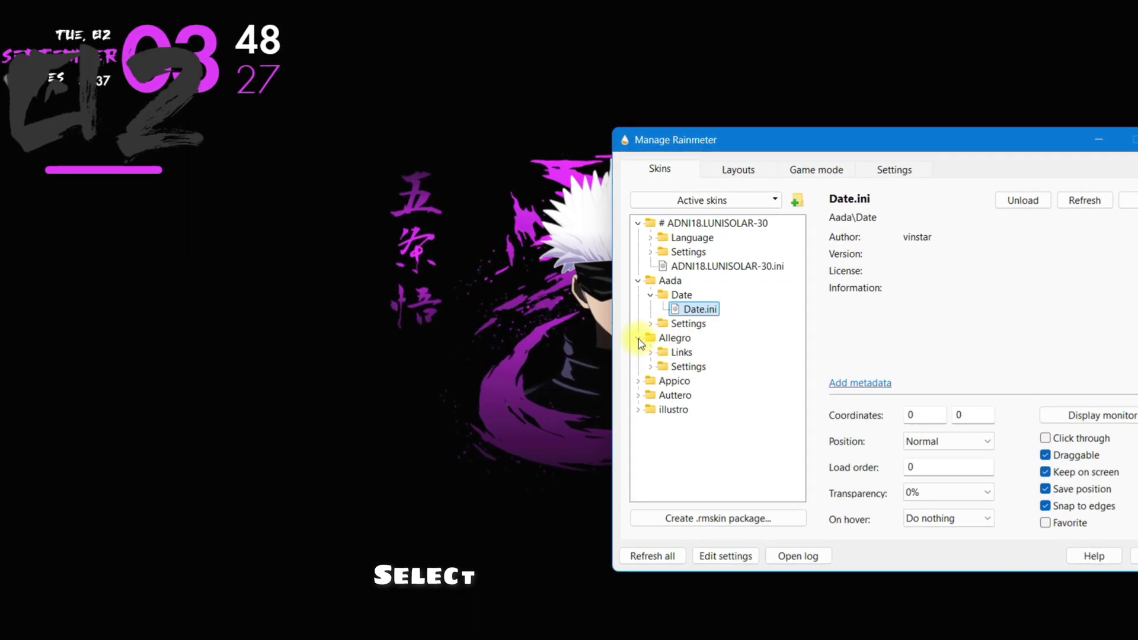
{"action": "left_click", "coordinate": [650, 351]}
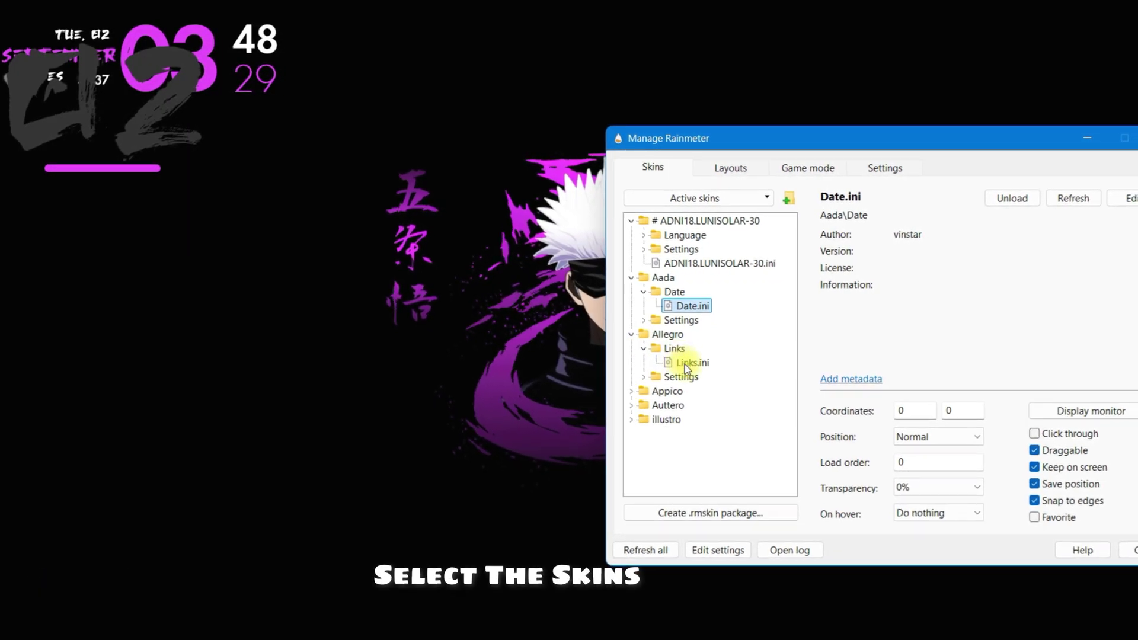
{"action": "left_click", "coordinate": [684, 366]}
{"action": "right_click", "coordinate": [685, 366]}
{"action": "left_click", "coordinate": [720, 372]}
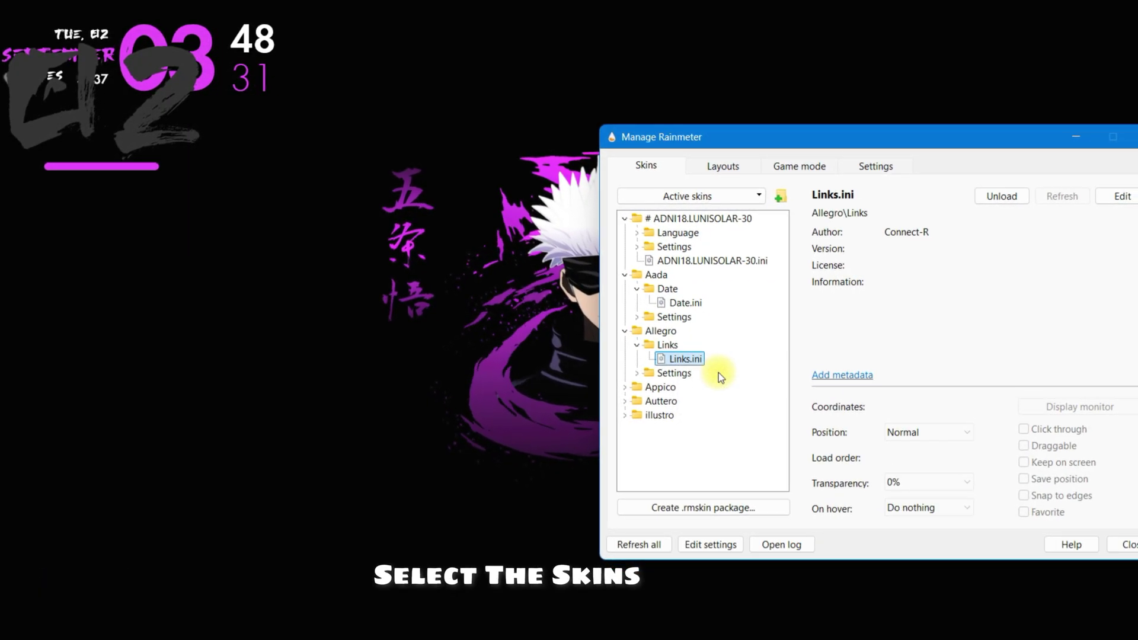
Load the Day.ini skin from the Day folder of Appico.
{"action": "left_click", "coordinate": [623, 385]}
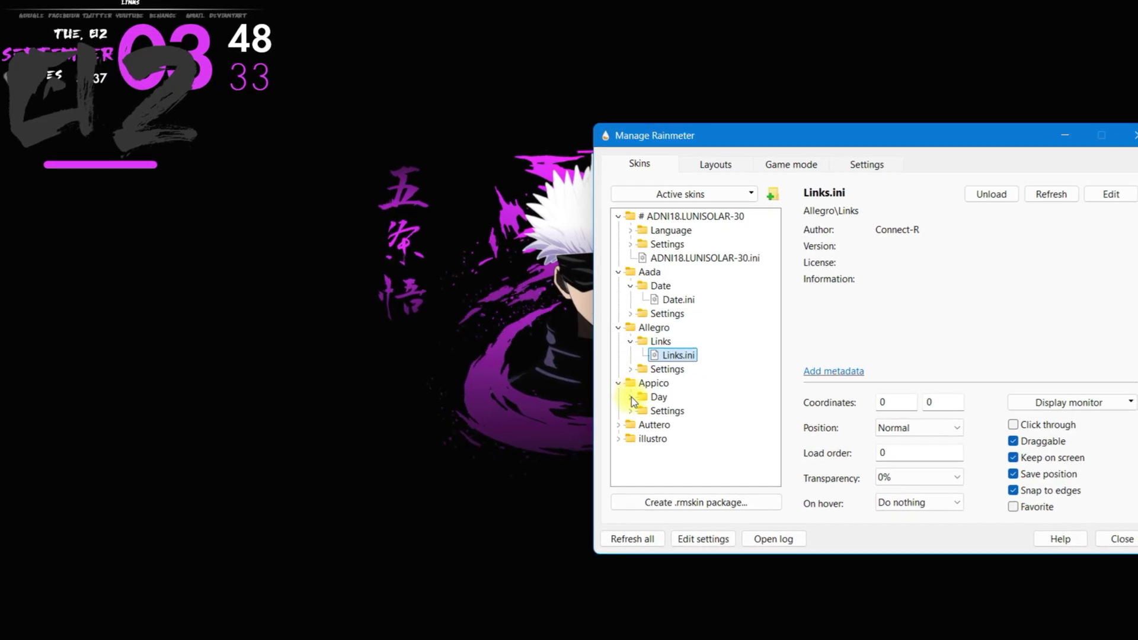
{"action": "left_click", "coordinate": [631, 397]}
{"action": "right_click", "coordinate": [663, 410]}
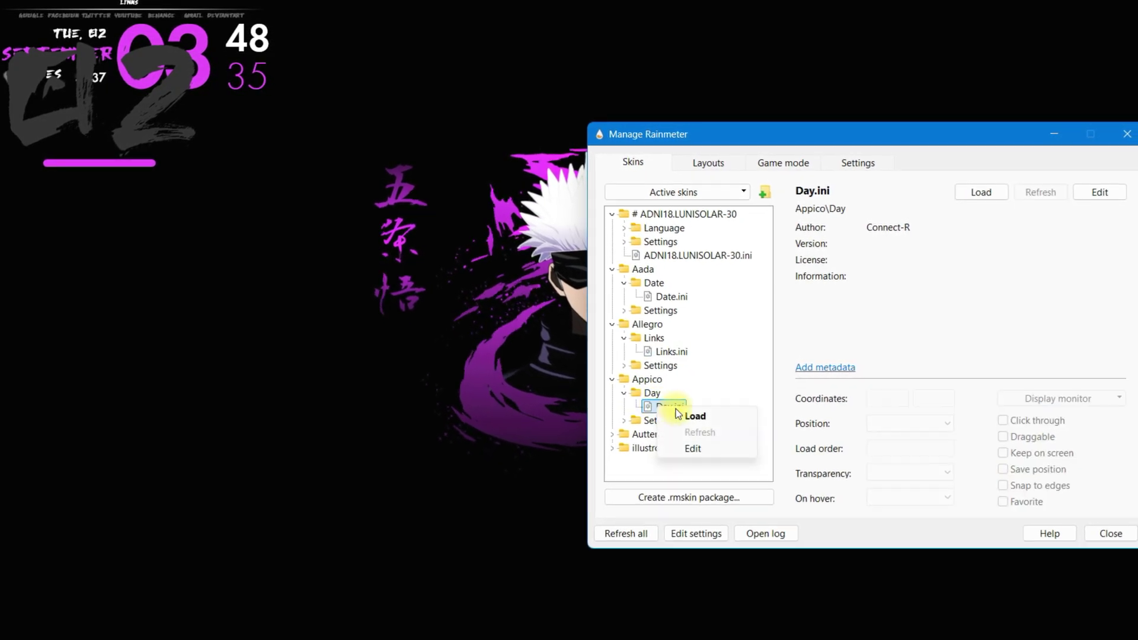
{"action": "left_click", "coordinate": [687, 415]}
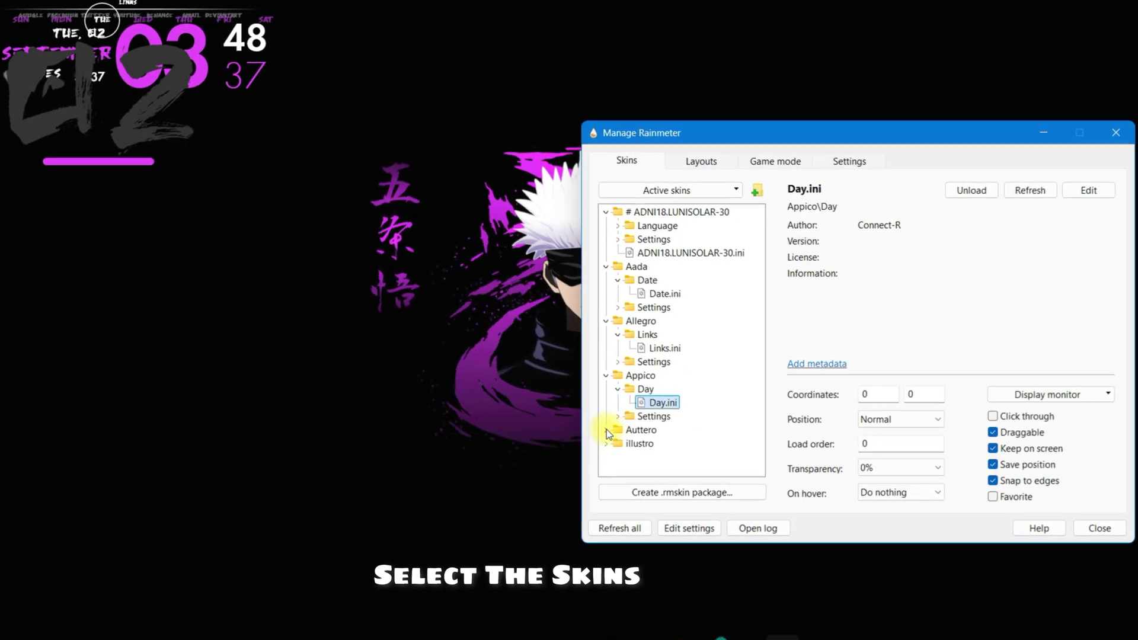
Load the Music Info.ini skin from Auttero's Music Info folder, and refresh all skins before minimizing the Manage Rainmeter window.
{"action": "left_click", "coordinate": [606, 429]}
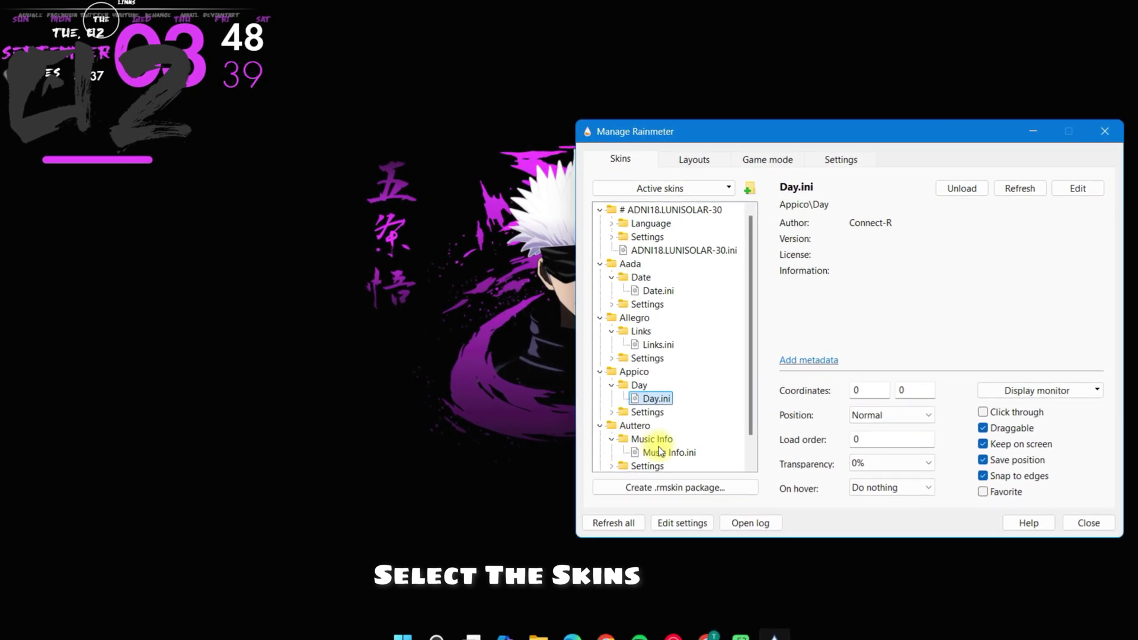
{"action": "right_click", "coordinate": [666, 452]}
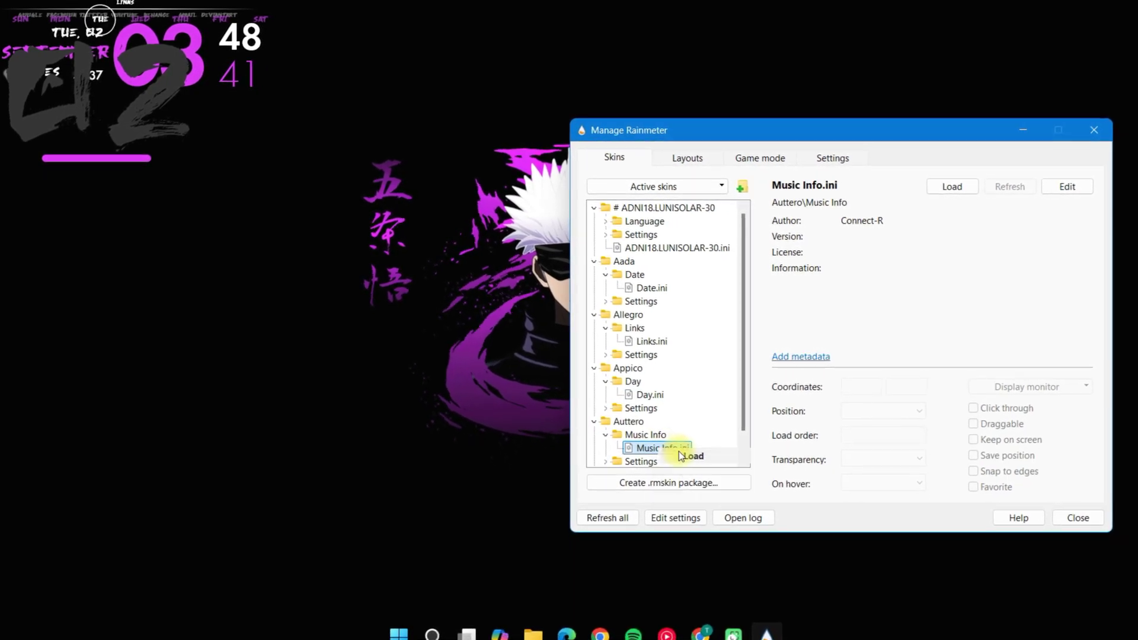
{"action": "left_click", "coordinate": [681, 455]}
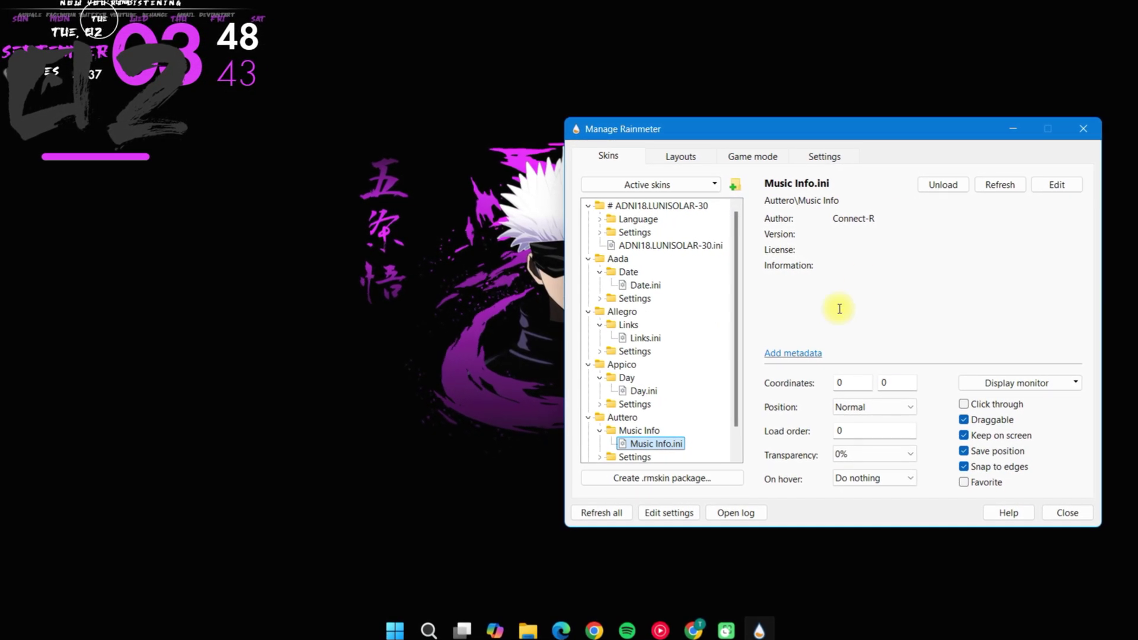
{"action": "left_click", "coordinate": [590, 512]}
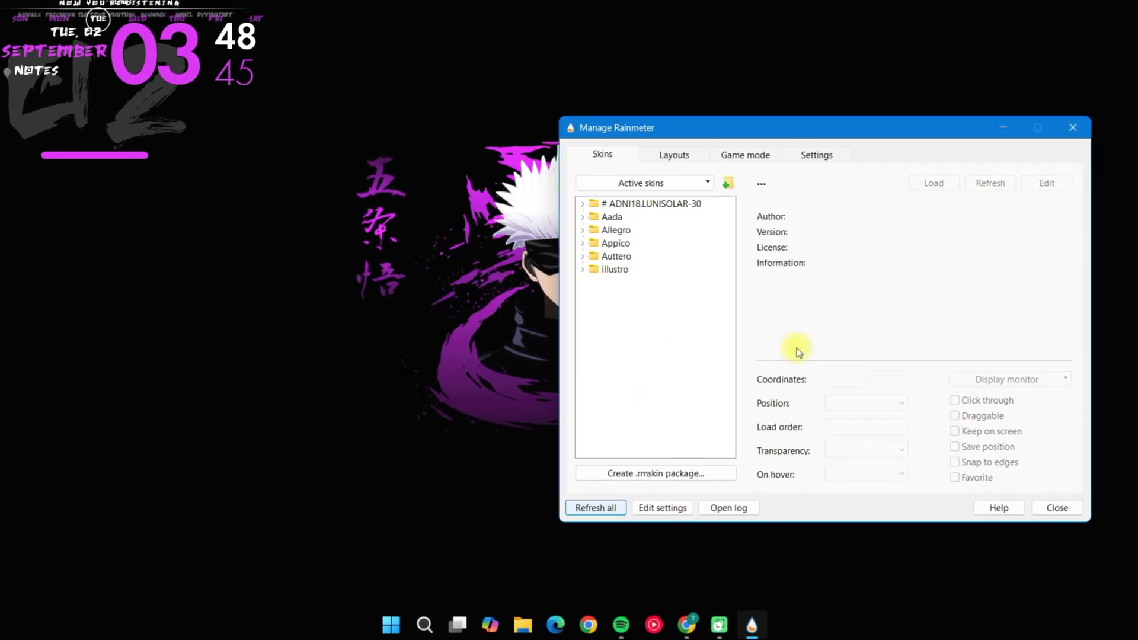
{"action": "left_click", "coordinate": [999, 128]}
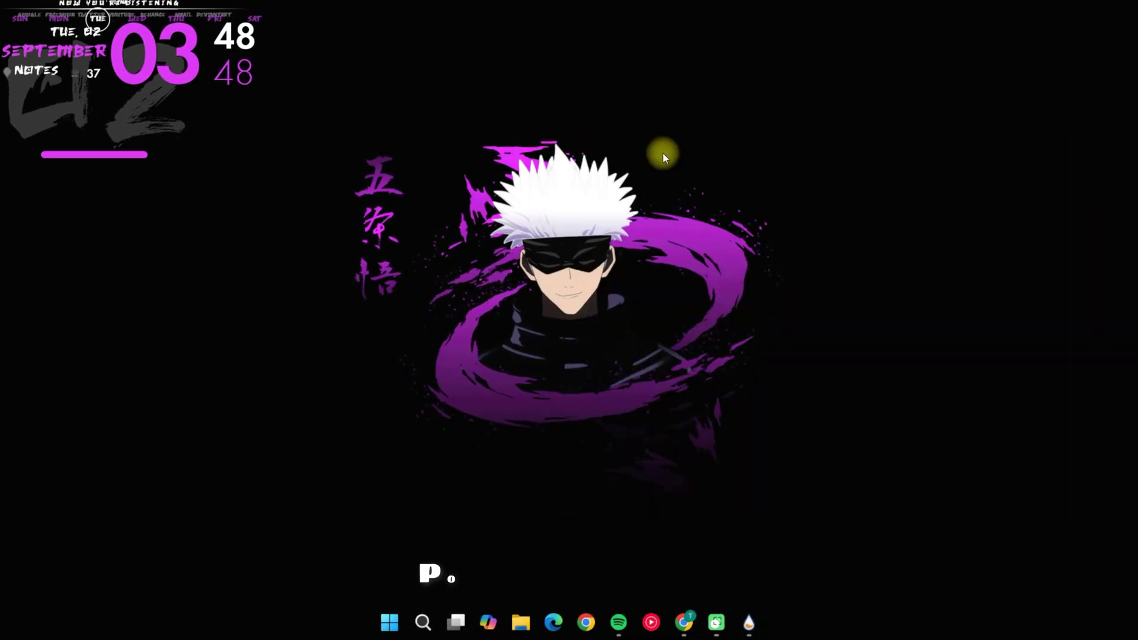
Move the large date skin to the desktop's lower right, and the clock with the weekday row beneath it to the left of the wallpaper character.
{"action": "left_click_drag", "start_coordinate": [186, 66], "coordinate": [1068, 435]}
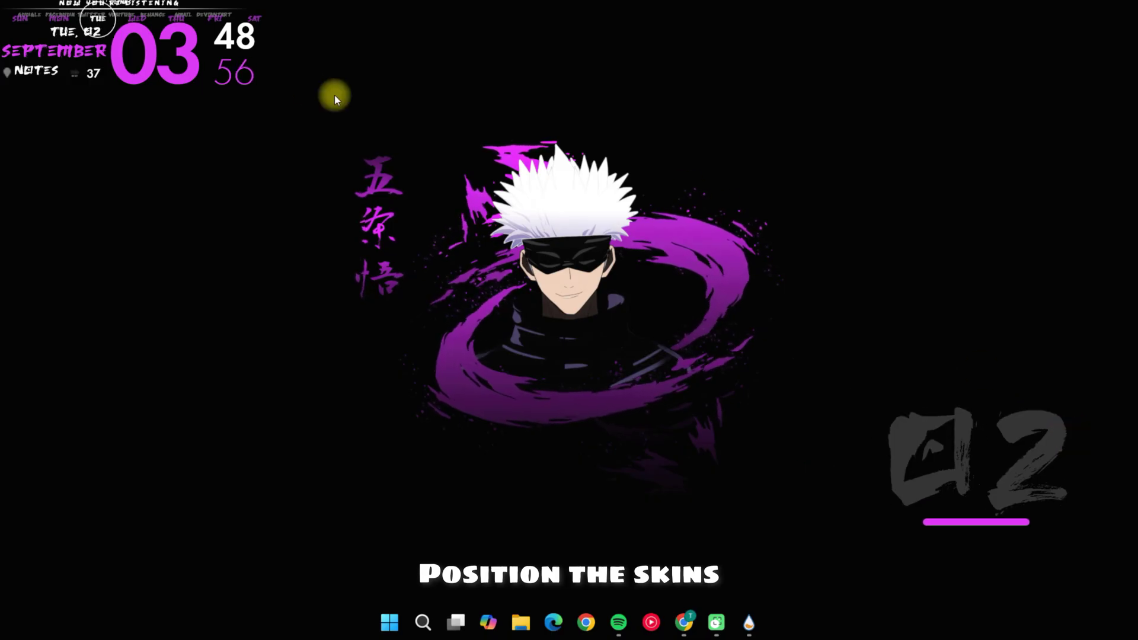
{"action": "left_click_drag", "start_coordinate": [184, 62], "coordinate": [252, 205]}
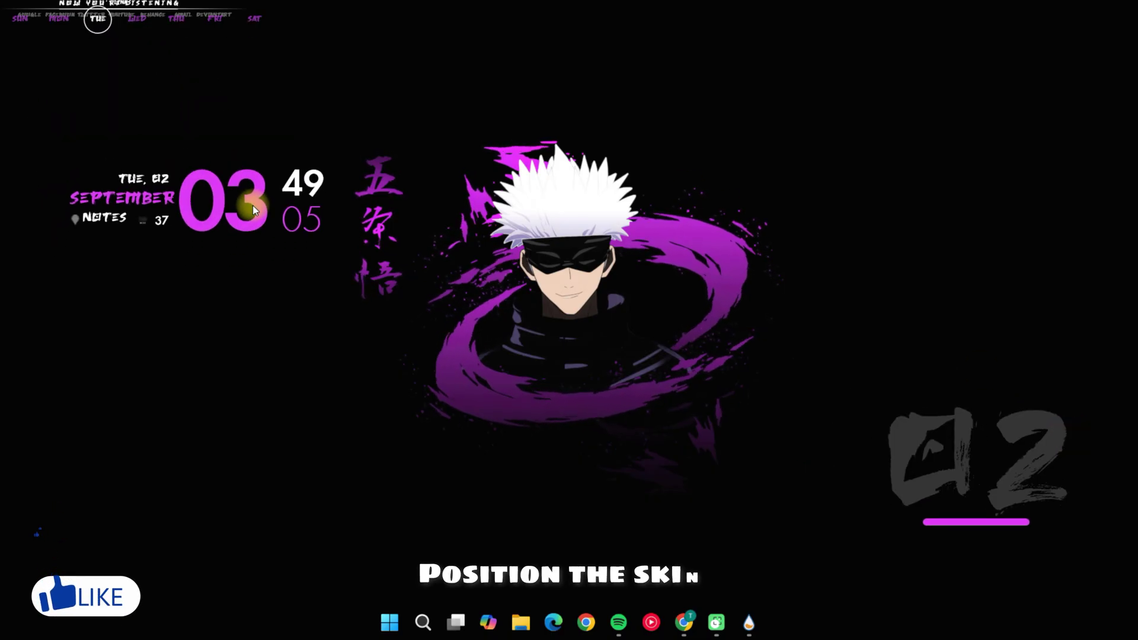
{"action": "left_click_drag", "start_coordinate": [98, 25], "coordinate": [147, 264]}
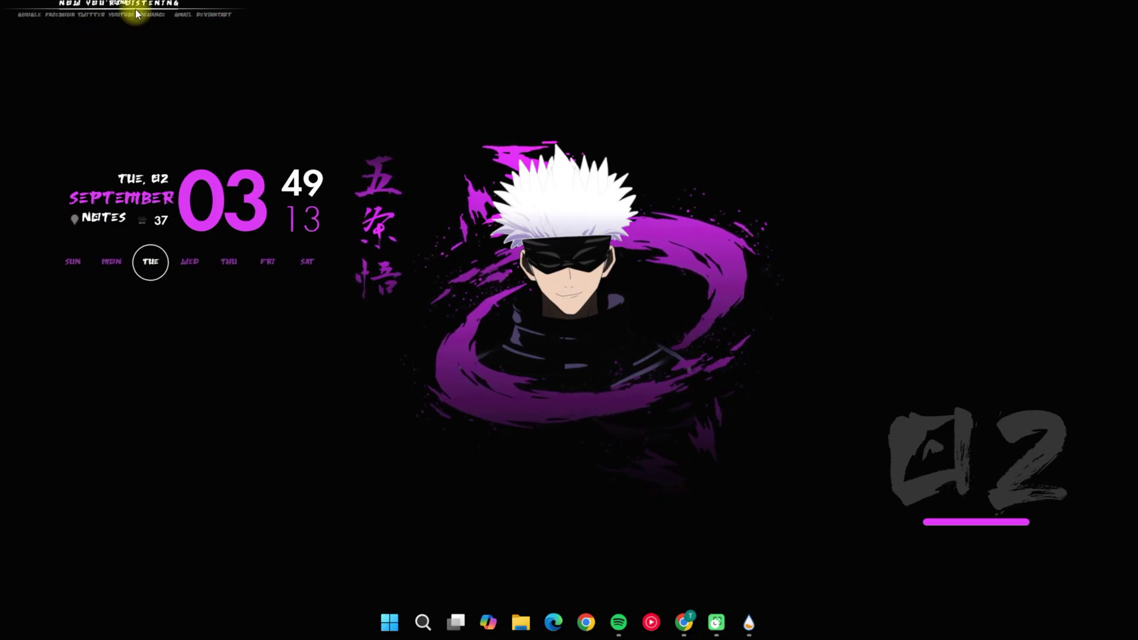
Place the music info skin just below the date skin's purple bar and the links skin directly beneath it.
{"action": "left_click_drag", "start_coordinate": [132, 10], "coordinate": [765, 399]}
{"action": "left_click_drag", "start_coordinate": [946, 548], "coordinate": [993, 556]}
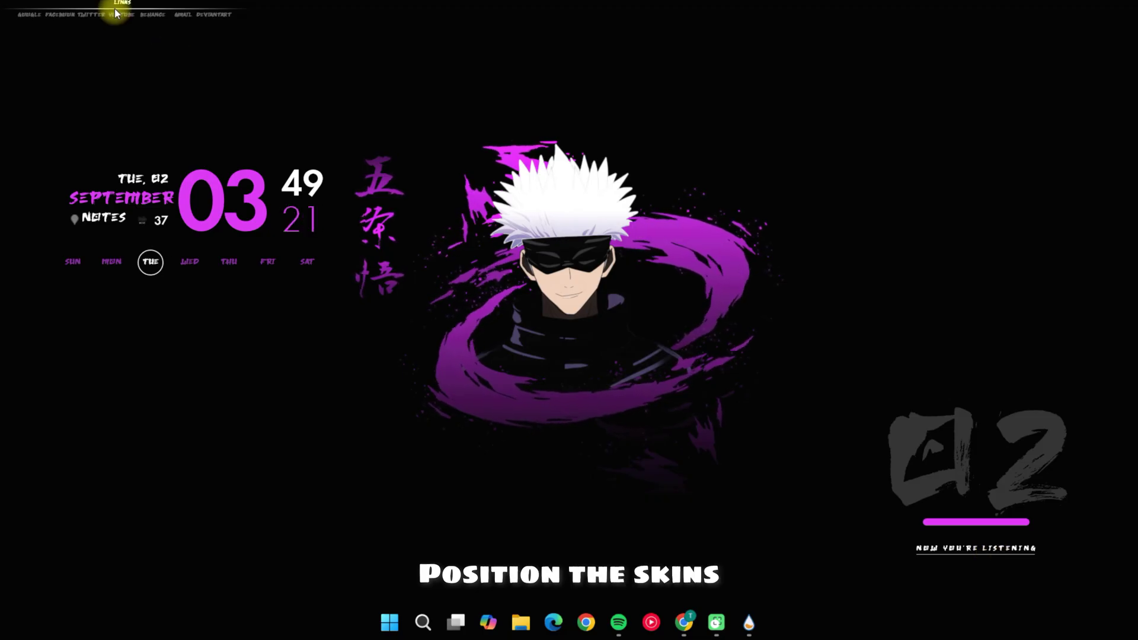
{"action": "left_click_drag", "start_coordinate": [115, 7], "coordinate": [965, 579]}
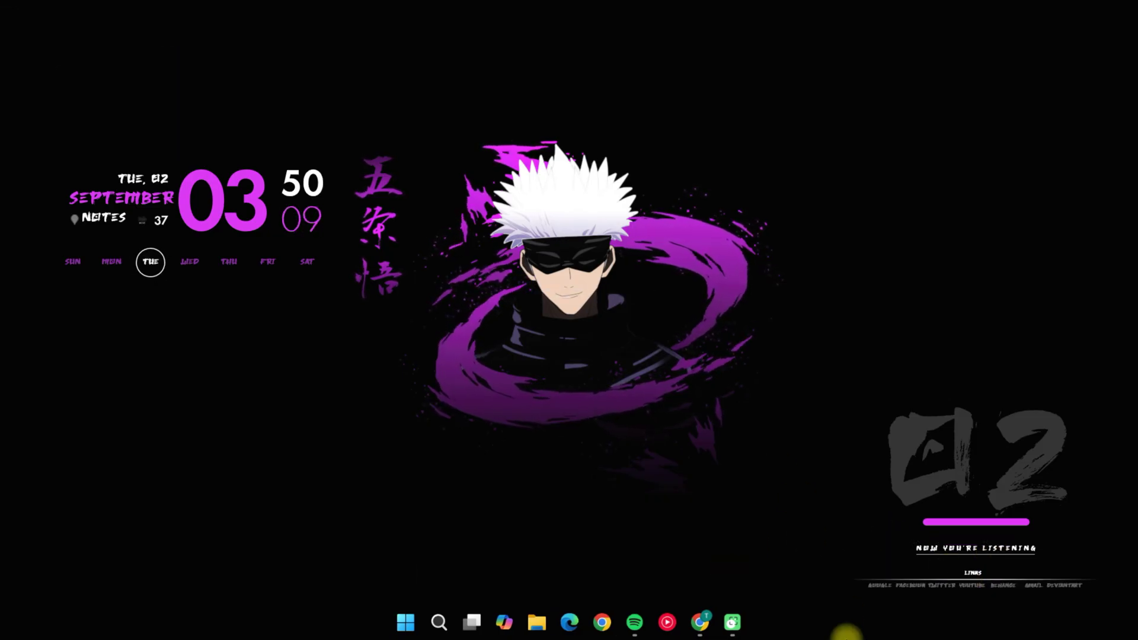
Switch to Chrome, copy the weather location code AEXX0261 for Al Awir One from the Dubai results, and minimize the browser.
{"action": "left_click", "coordinate": [699, 622]}
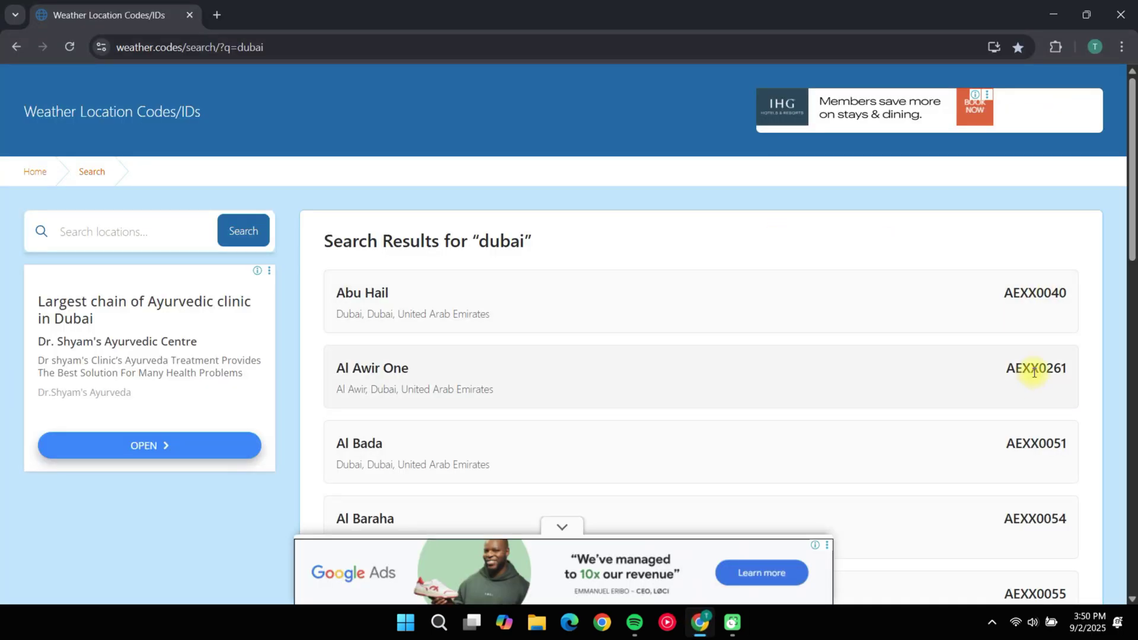
{"action": "scroll", "coordinate": [1033, 371], "scroll_direction": "down", "scroll_amount": 3}
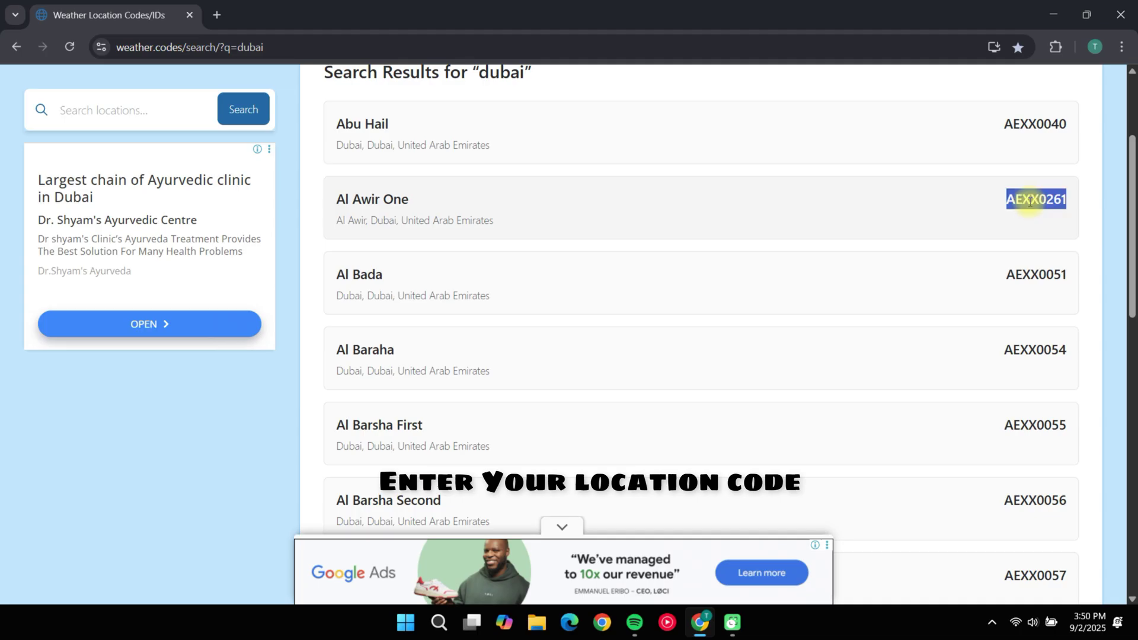
{"action": "left_click", "coordinate": [1050, 10]}
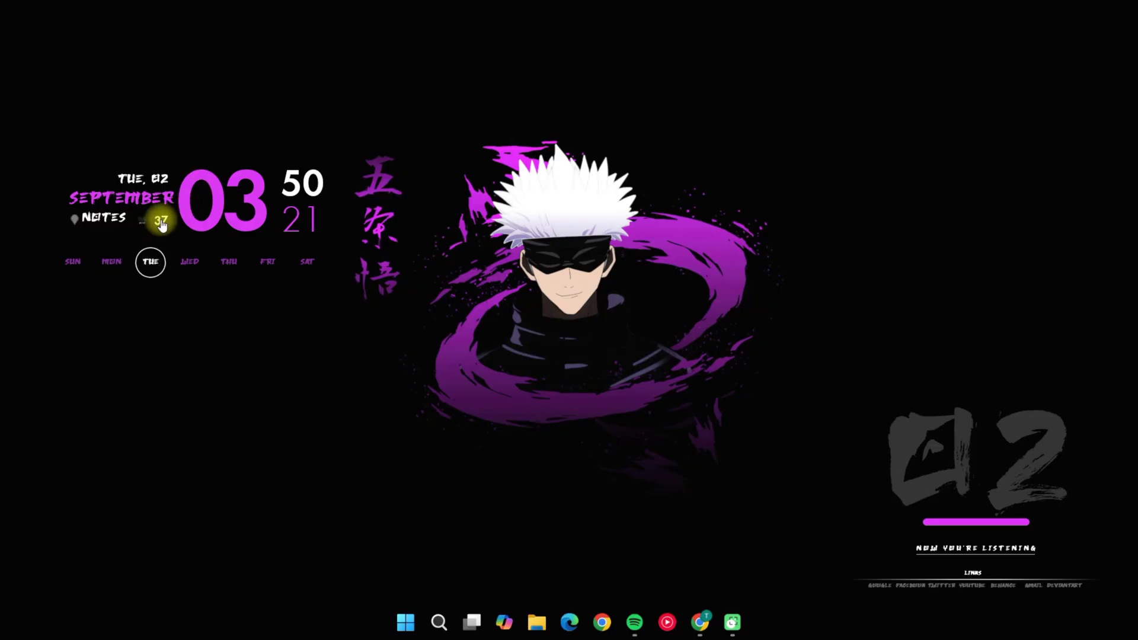
Set the location code to AEXX0261 in the clock skin's weather settings and close the settings.
{"action": "left_click", "coordinate": [143, 223]}
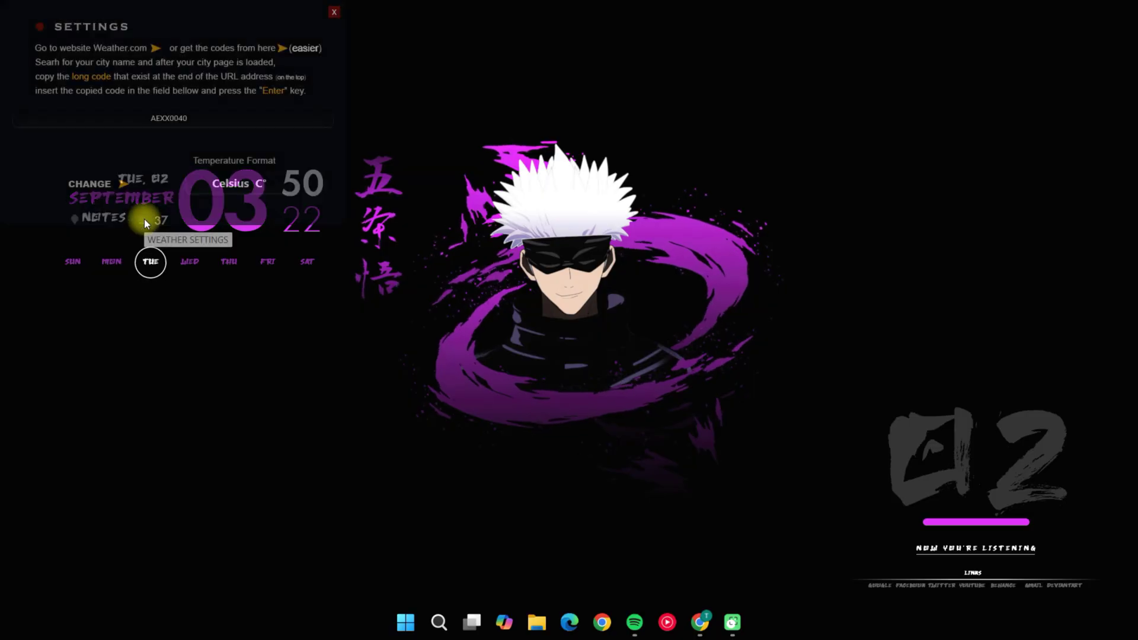
{"action": "double_click", "coordinate": [182, 119]}
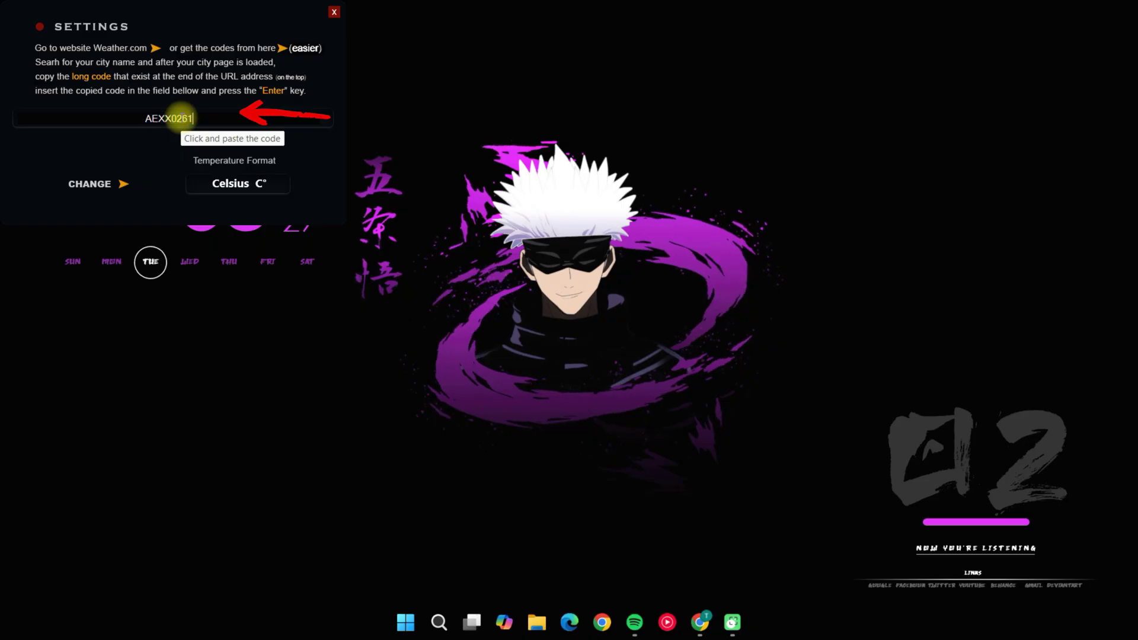
{"action": "key", "text": "Return"}
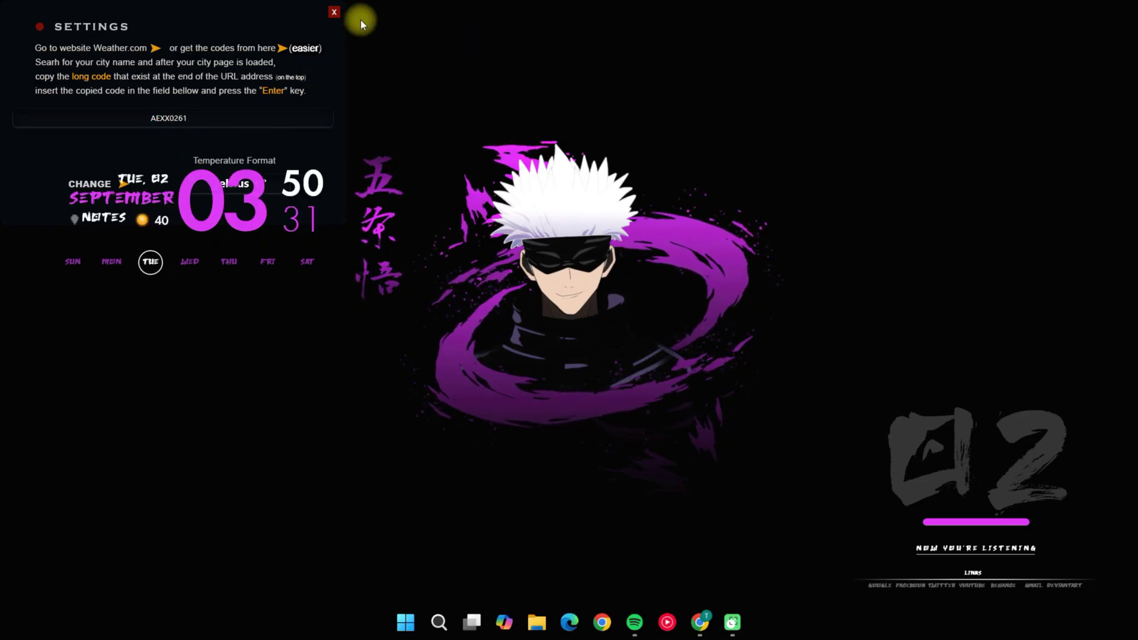
{"action": "left_click", "coordinate": [332, 13]}
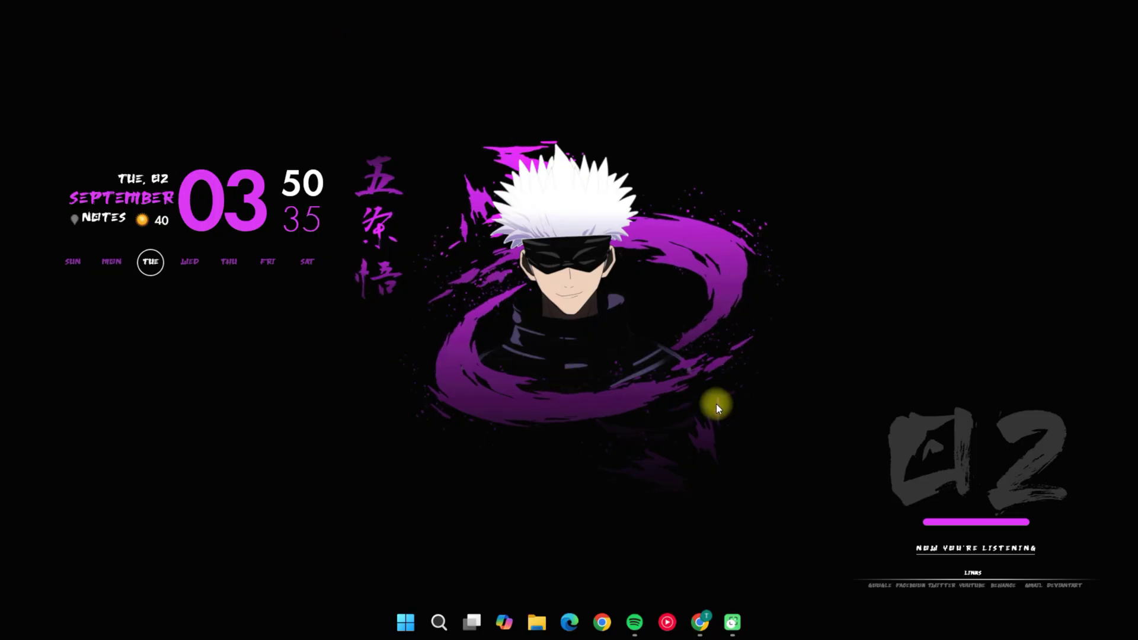
Start music playback in Spotify from its taskbar preview.
{"action": "mouse_move", "coordinate": [634, 621]}
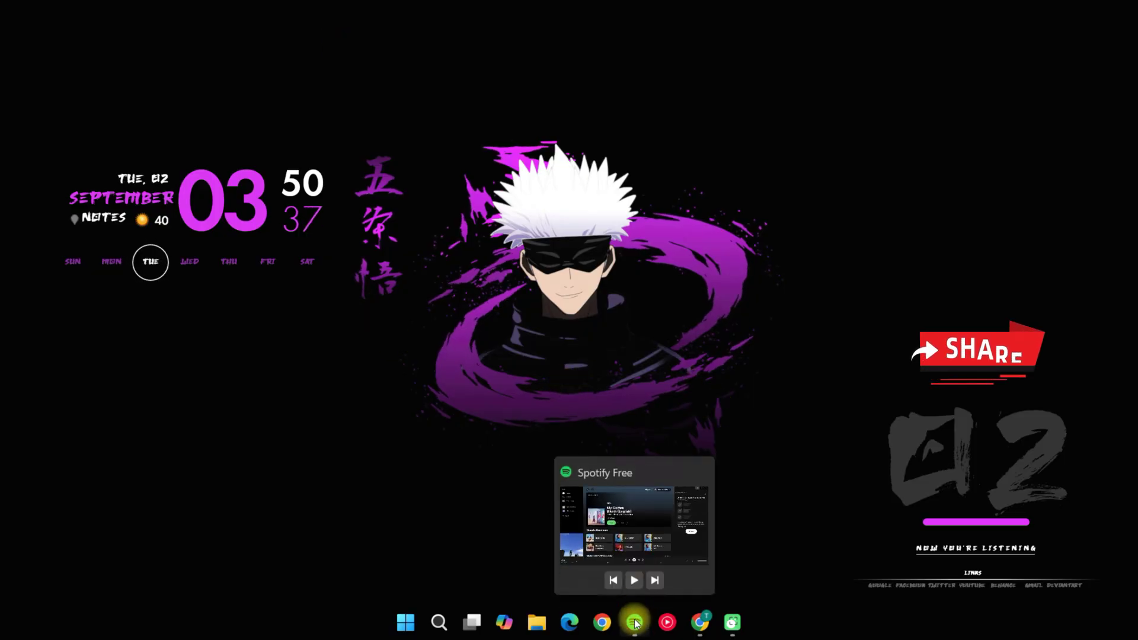
{"action": "left_click", "coordinate": [633, 580]}
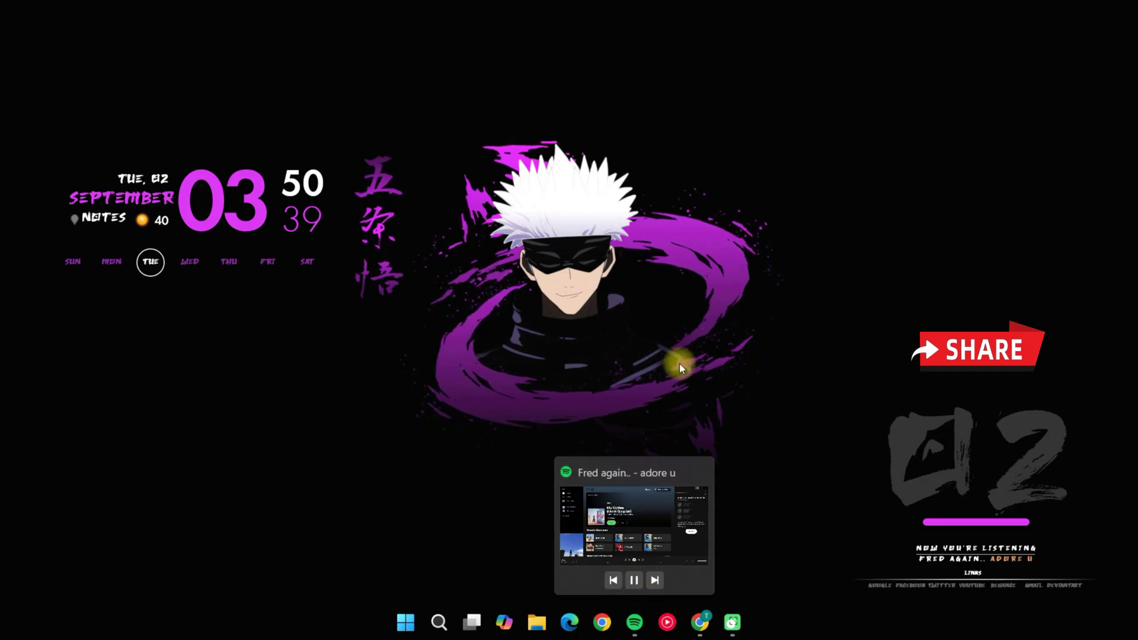
Reposition the music info and links skins slightly higher beneath the date skin's purple bar.
{"action": "right_click", "coordinate": [944, 538]}
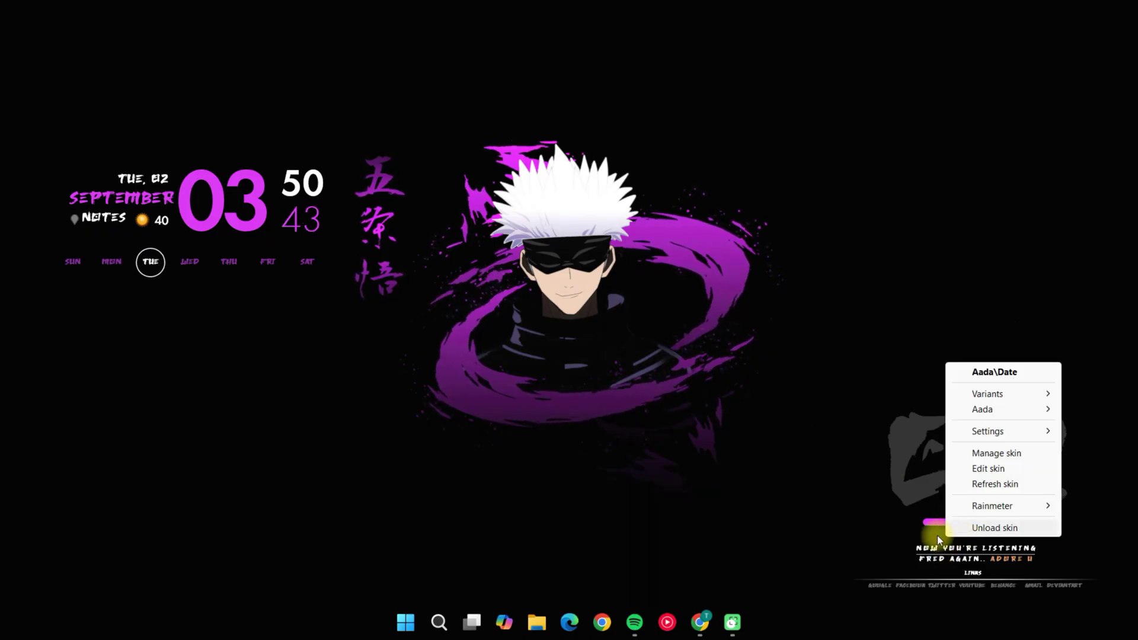
{"action": "left_click", "coordinate": [922, 493]}
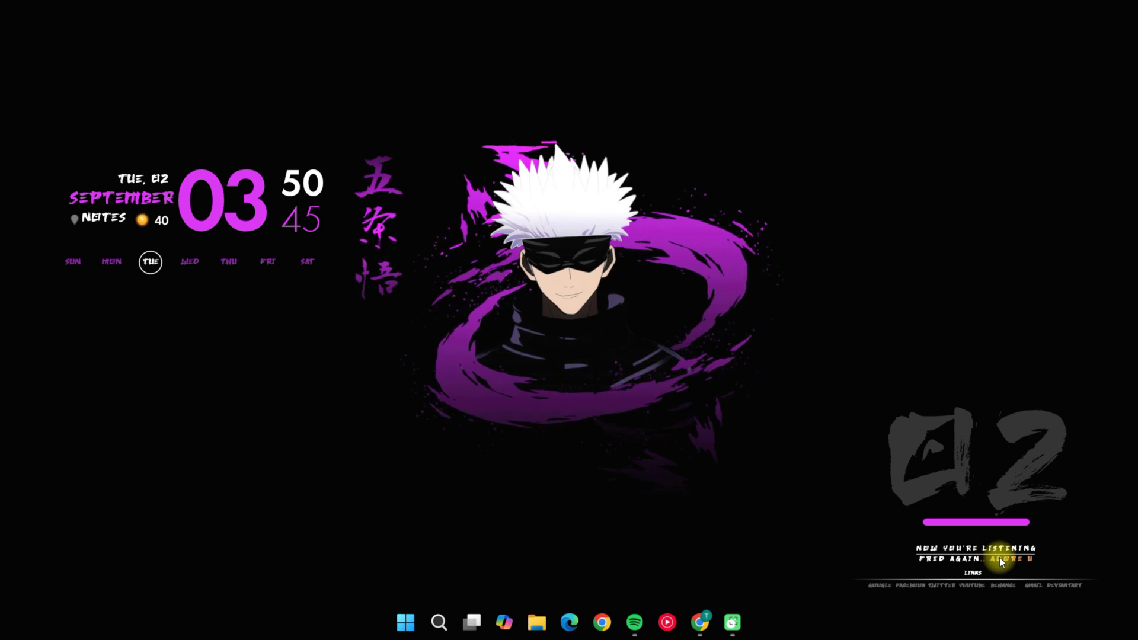
{"action": "left_click_drag", "start_coordinate": [999, 559], "coordinate": [980, 581]}
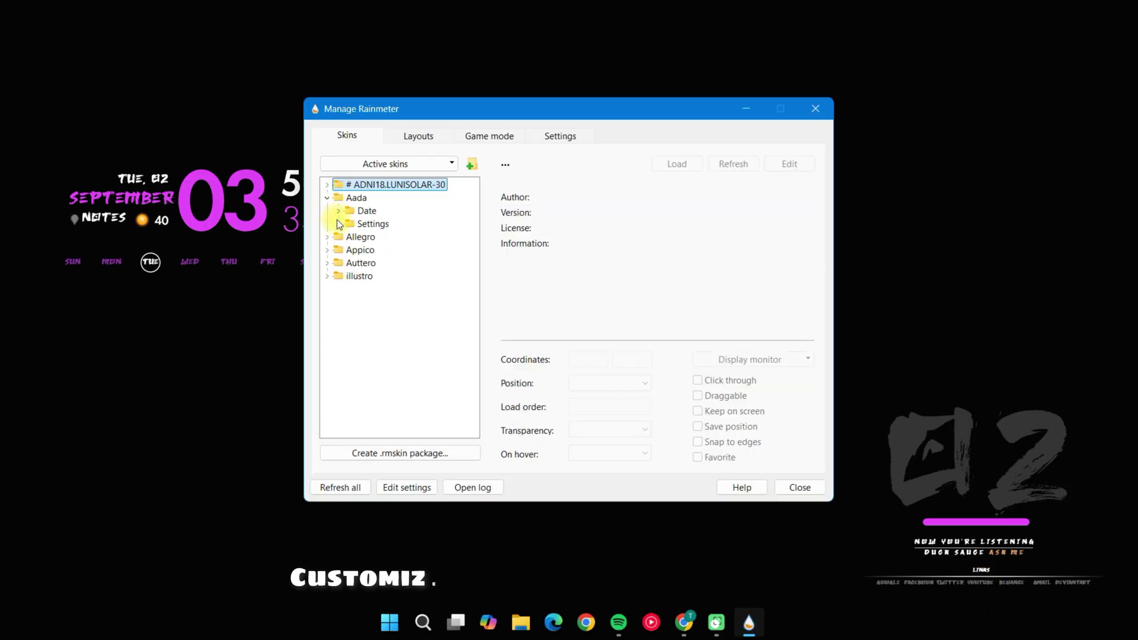
Load the Aada settings skin, accept 48,48,48 for Color 1, and close the settings.
{"action": "left_click", "coordinate": [338, 223]}
{"action": "left_click", "coordinate": [376, 237]}
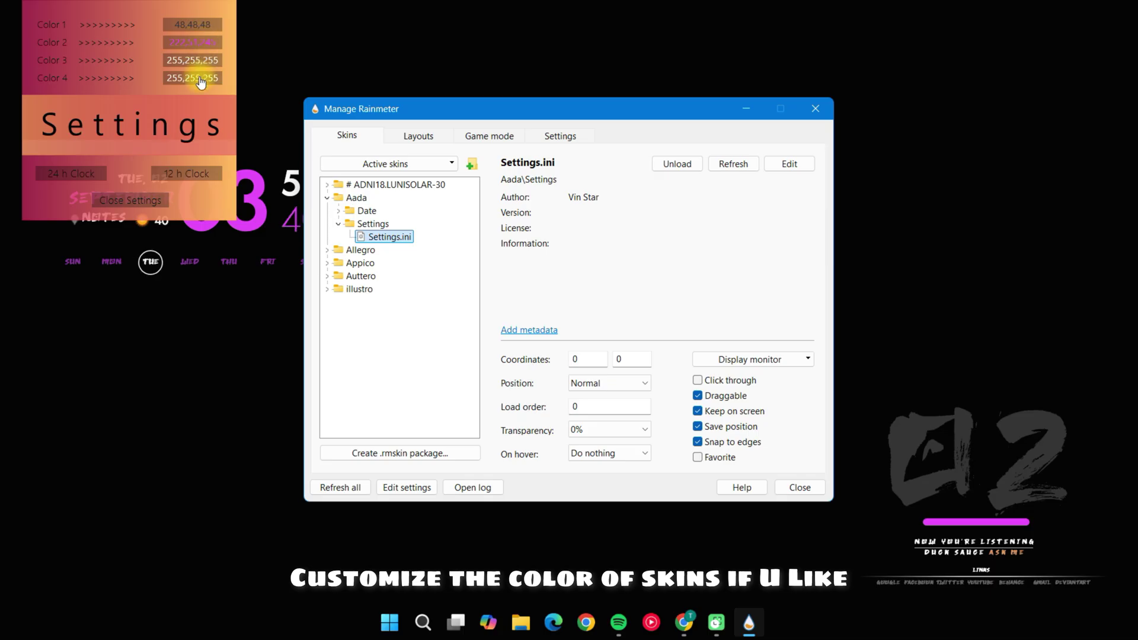
{"action": "left_click", "coordinate": [200, 28]}
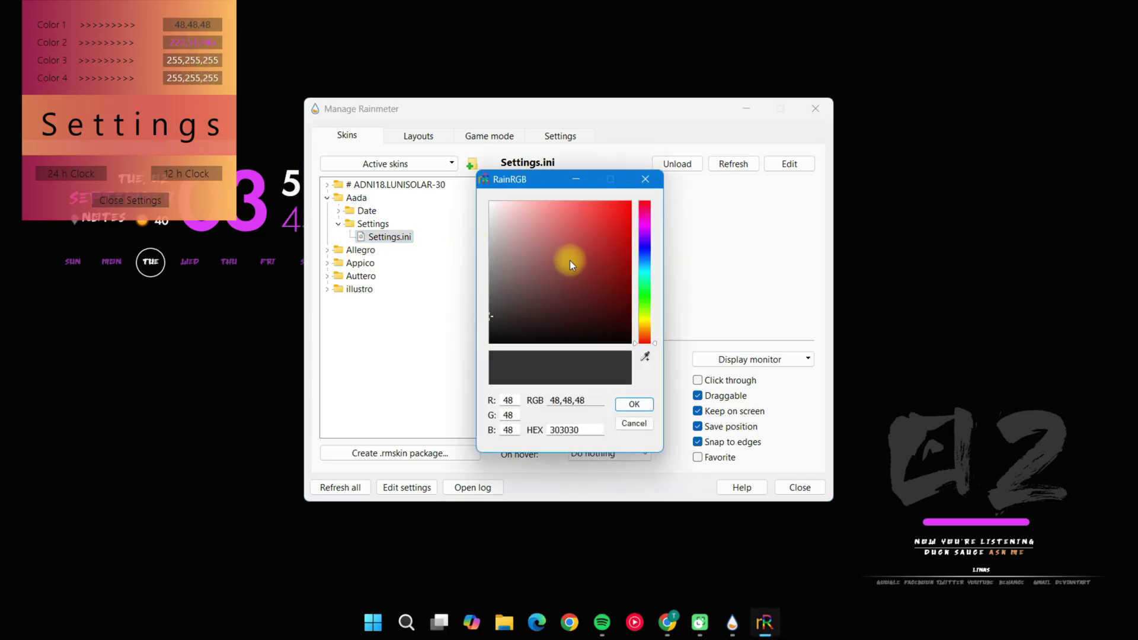
{"action": "left_click", "coordinate": [634, 406]}
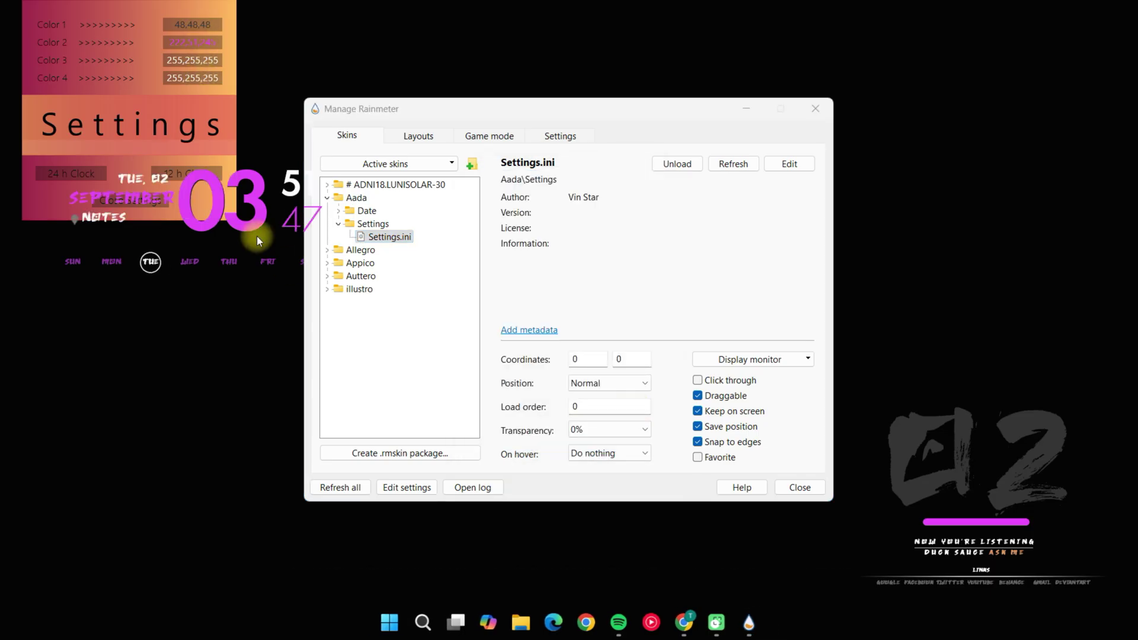
{"action": "left_click", "coordinate": [132, 200]}
{"action": "left_click", "coordinate": [326, 199]}
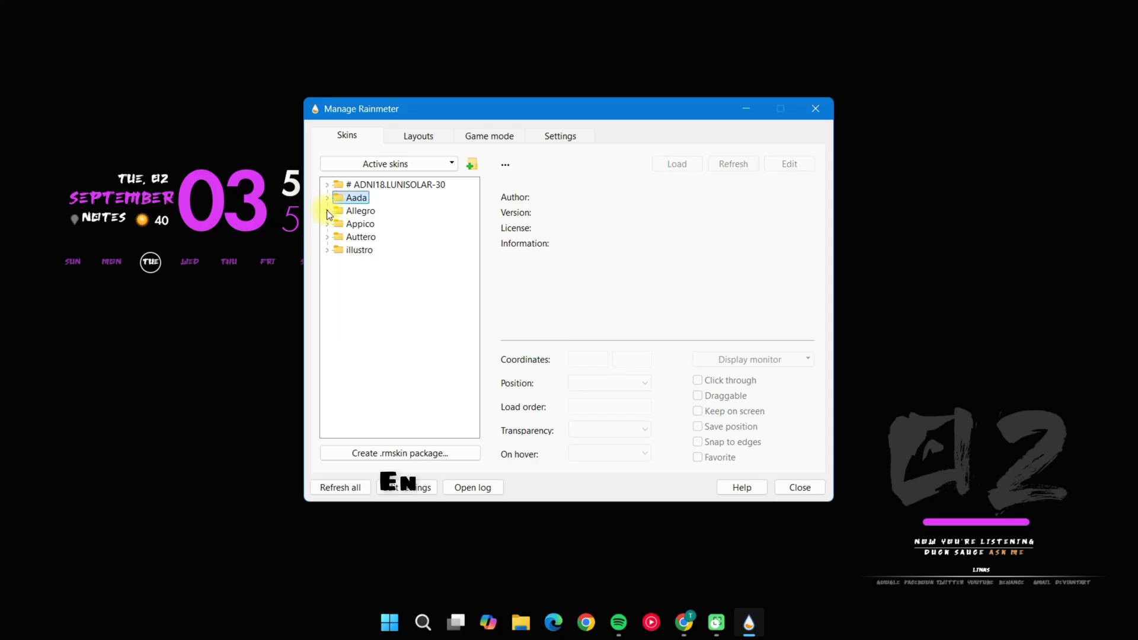
Load the Allegro settings skin, choose the light version, and close the settings.
{"action": "left_click", "coordinate": [327, 210]}
{"action": "left_click", "coordinate": [338, 223]}
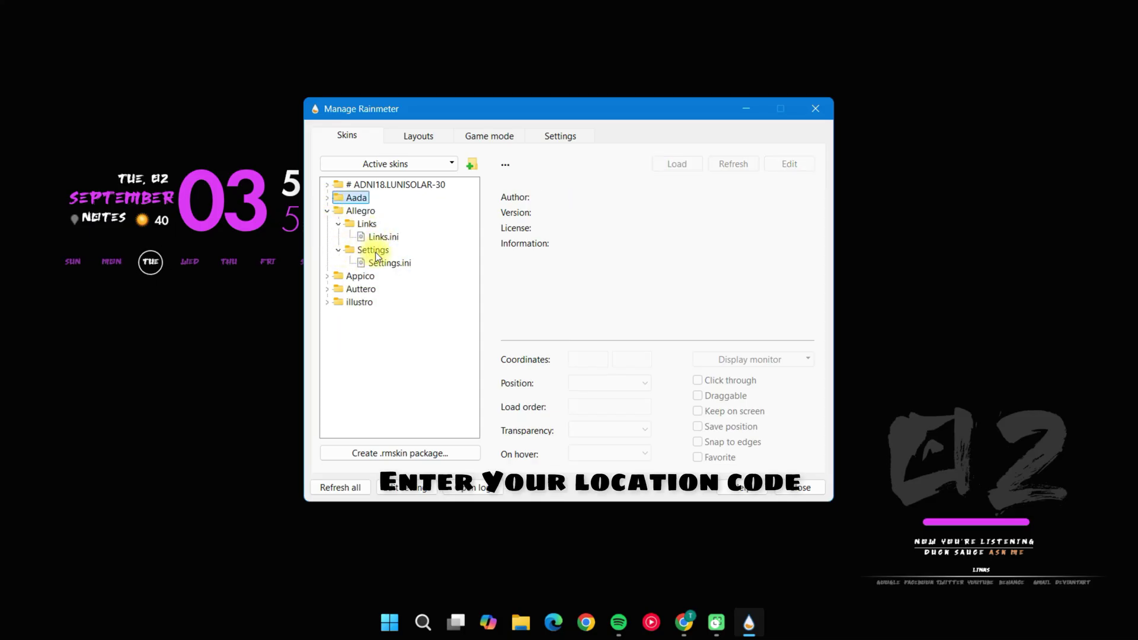
{"action": "double_click", "coordinate": [388, 262]}
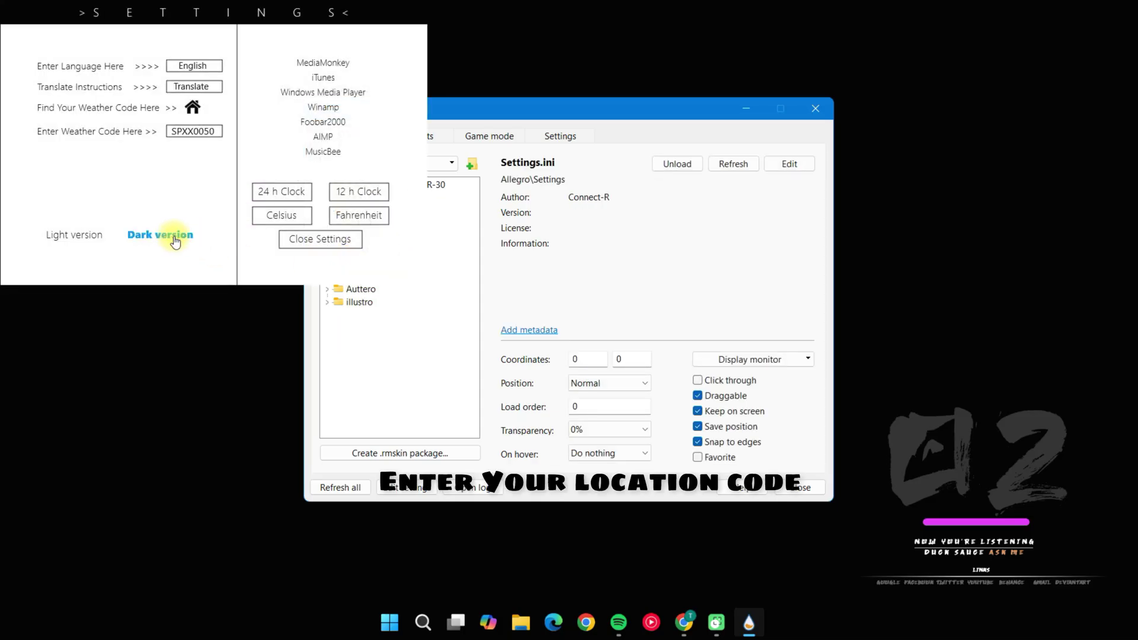
{"action": "left_click", "coordinate": [89, 238]}
{"action": "left_click", "coordinate": [291, 238]}
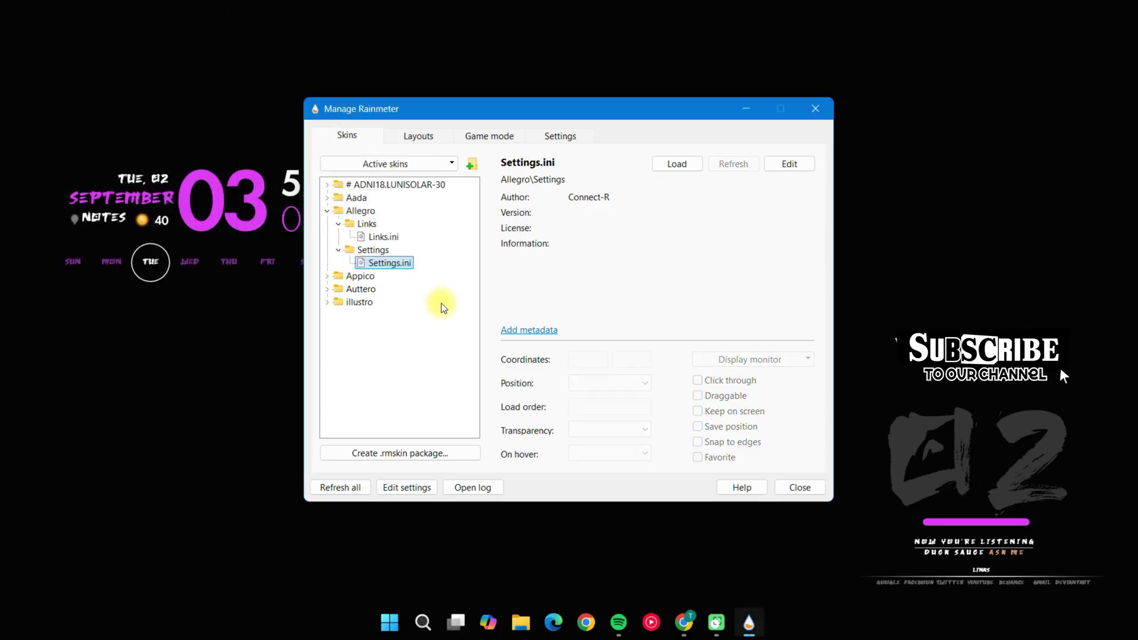
{"action": "left_click", "coordinate": [327, 211]}
Load the Appico settings skin to review its weather code and color options, and close the settings.
{"action": "left_click", "coordinate": [327, 223]}
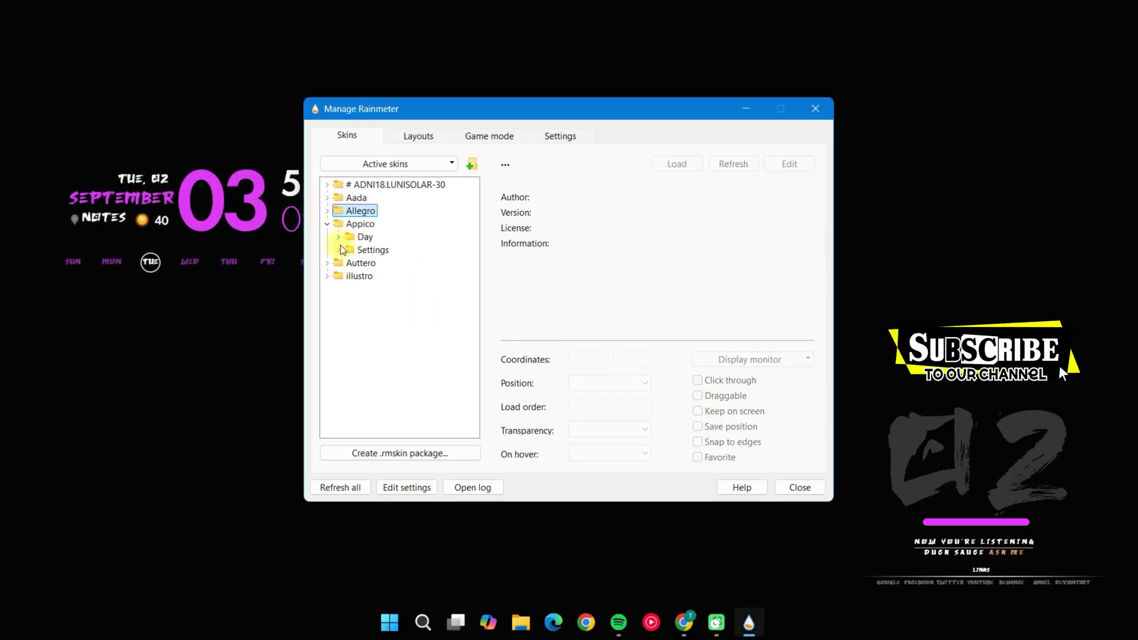
{"action": "double_click", "coordinate": [370, 263]}
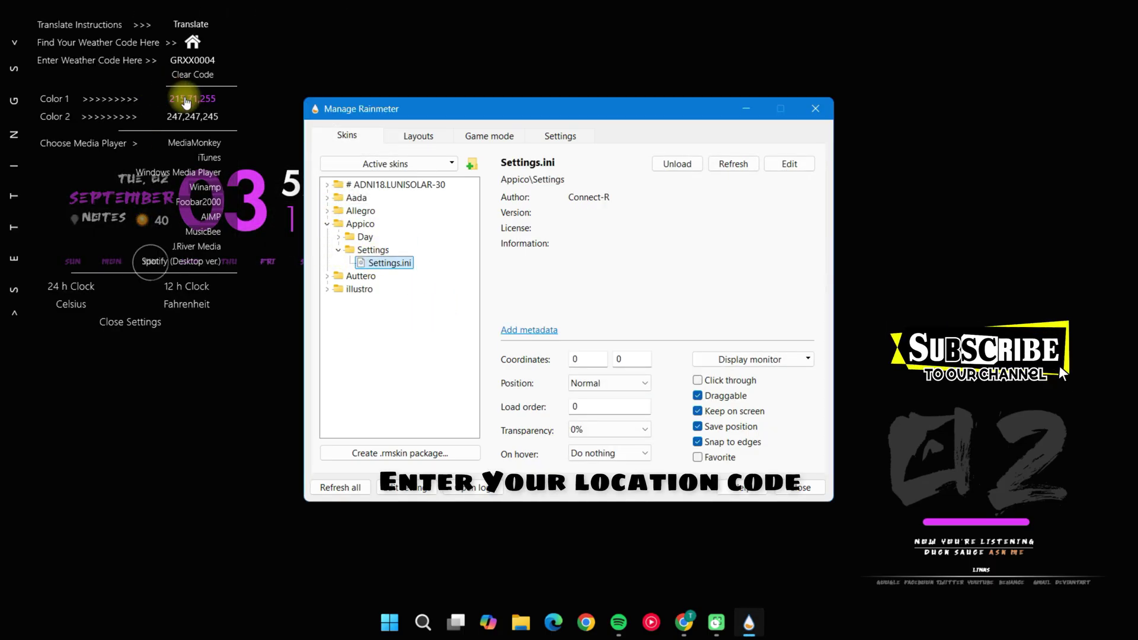
{"action": "left_click", "coordinate": [125, 322]}
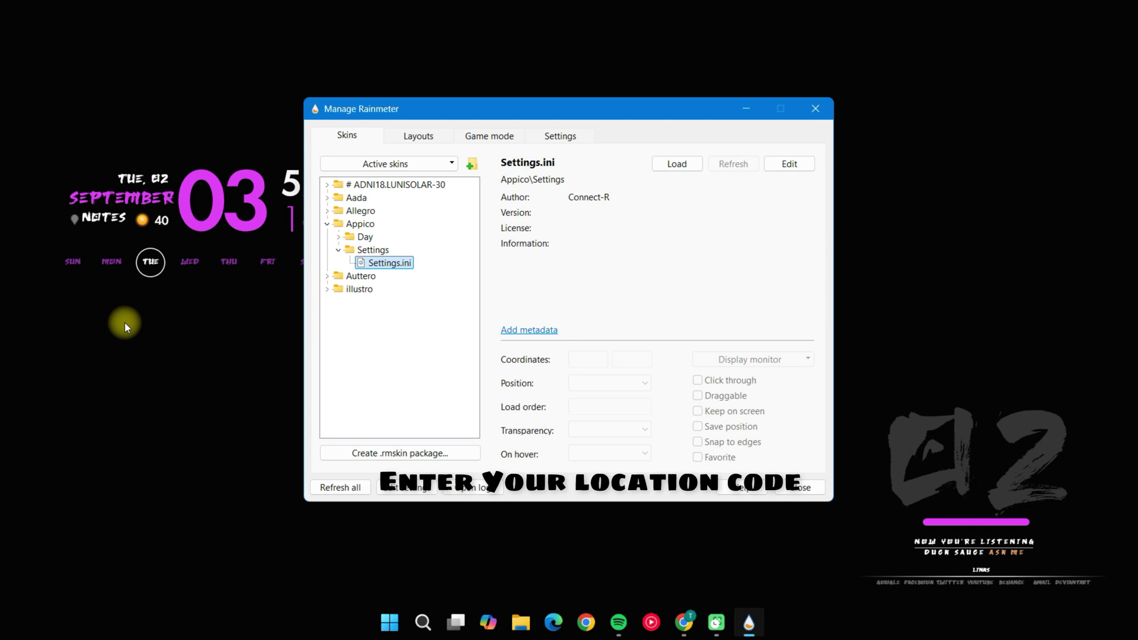
{"action": "left_click", "coordinate": [327, 223]}
Load the Auttero settings skin to review its media player options, and close the settings and the Rainmeter manager.
{"action": "left_click", "coordinate": [326, 236]}
{"action": "left_click", "coordinate": [338, 262]}
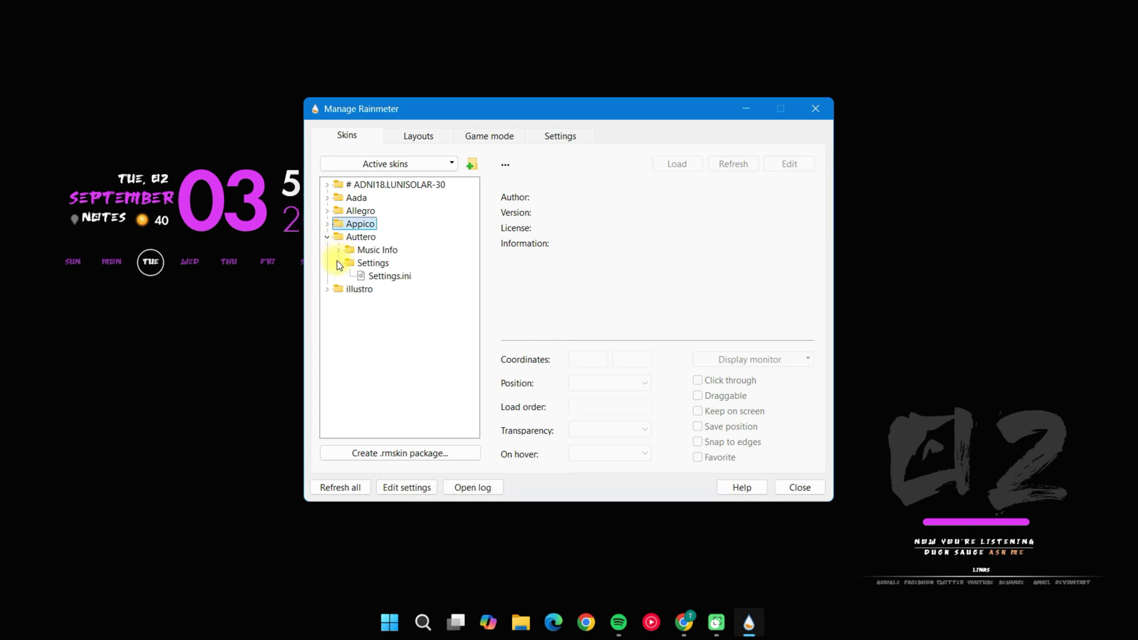
{"action": "left_click", "coordinate": [389, 276]}
{"action": "double_click", "coordinate": [390, 275]}
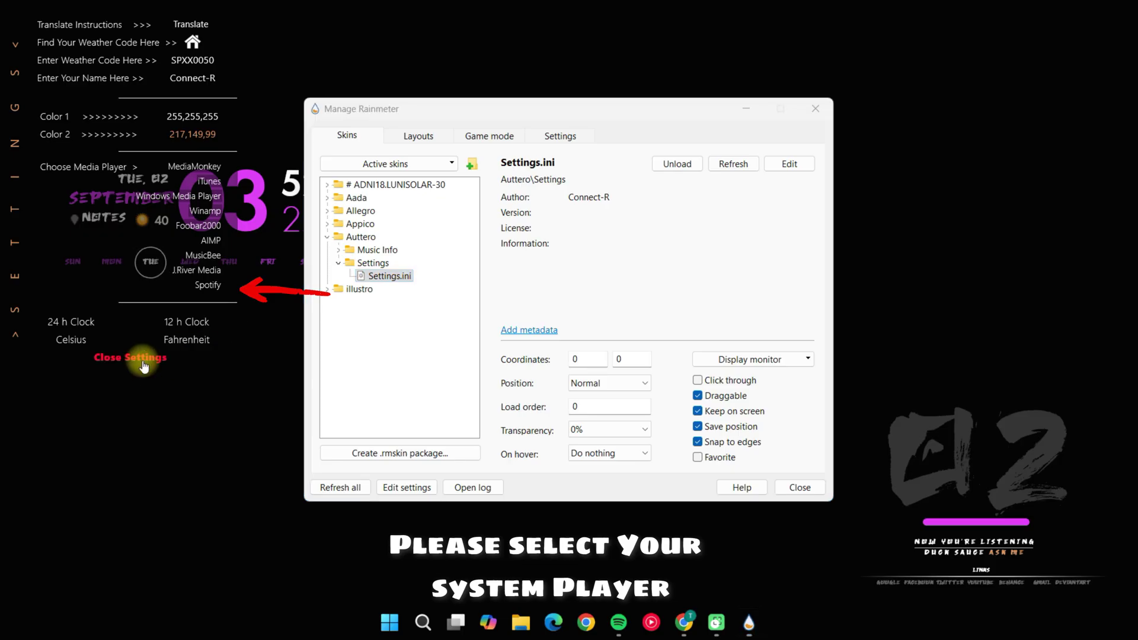
{"action": "left_click", "coordinate": [131, 357]}
{"action": "left_click", "coordinate": [326, 237]}
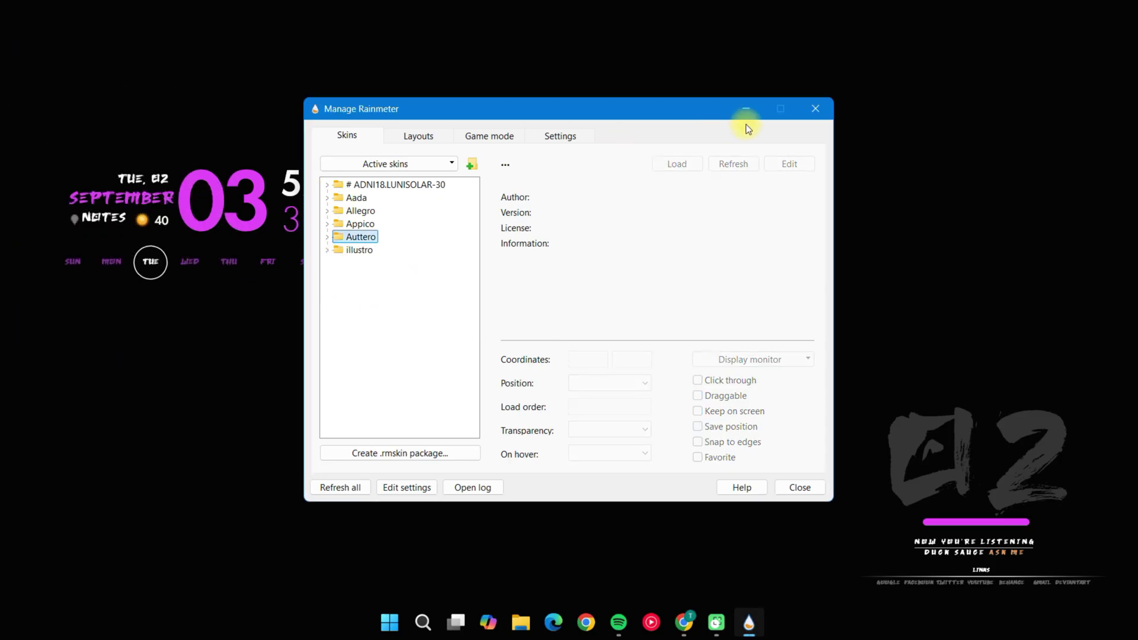
{"action": "left_click", "coordinate": [818, 111]}
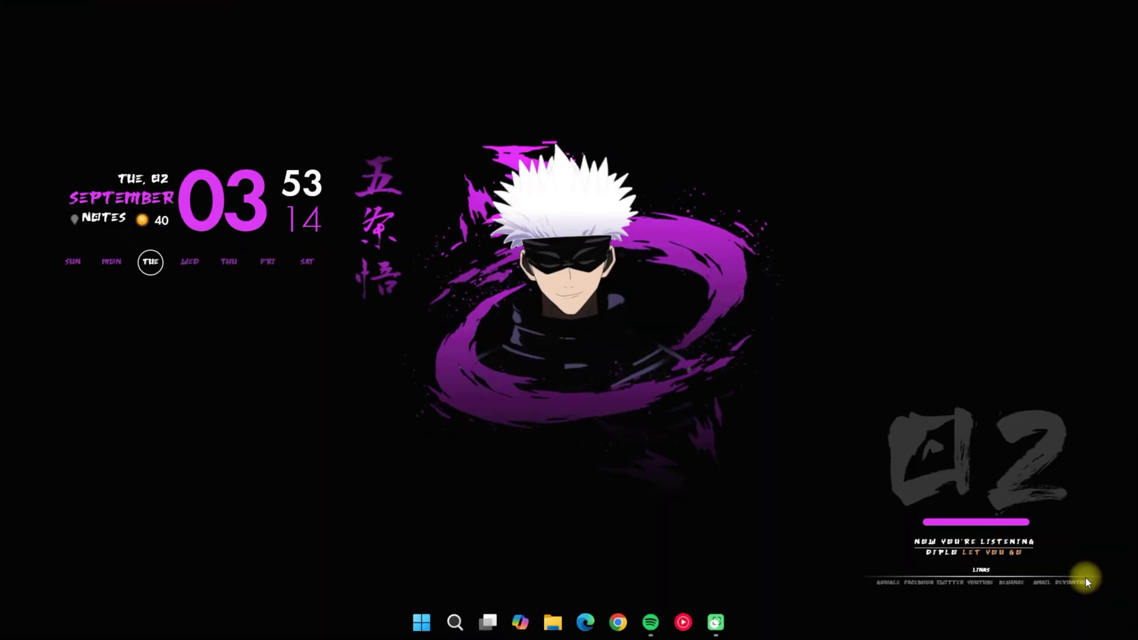